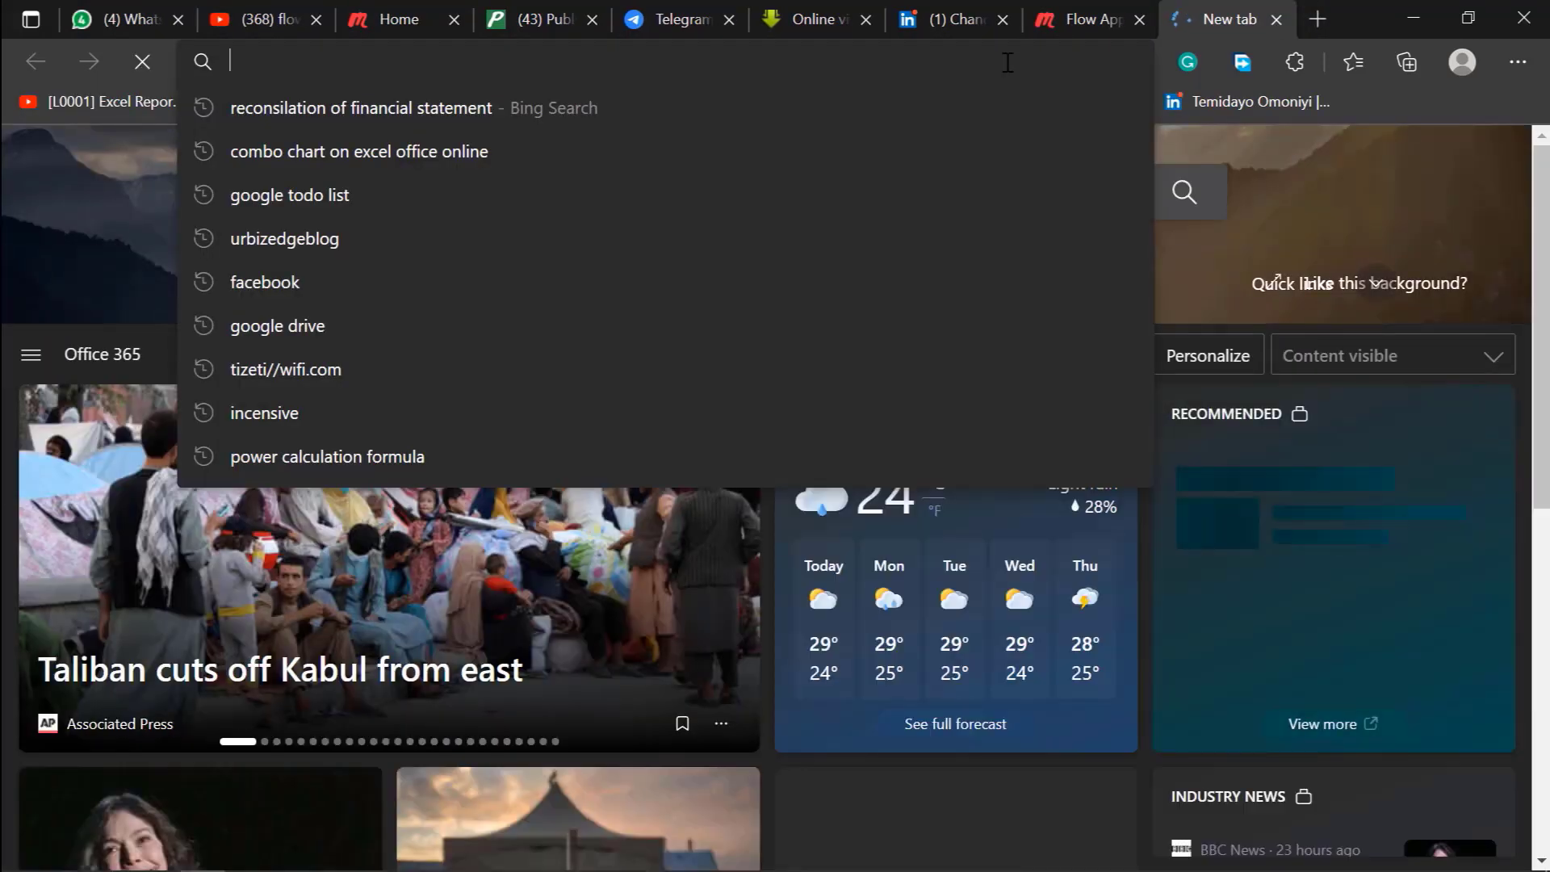
- Go to the Excel for the web start page and open the OfficeScriptVsMacro workbook
text(e)
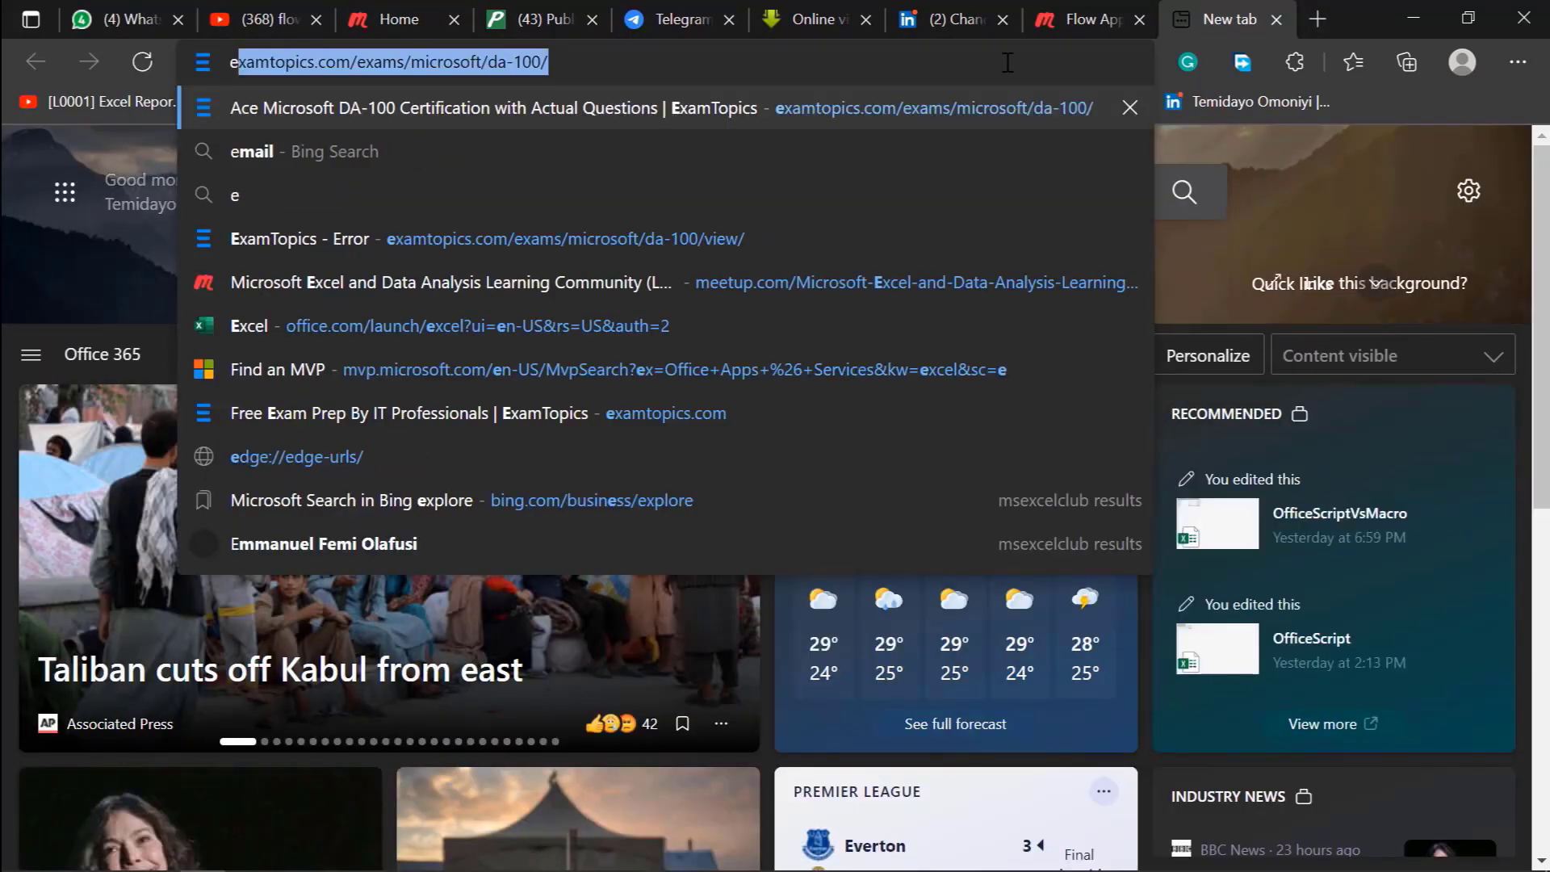
text(x)
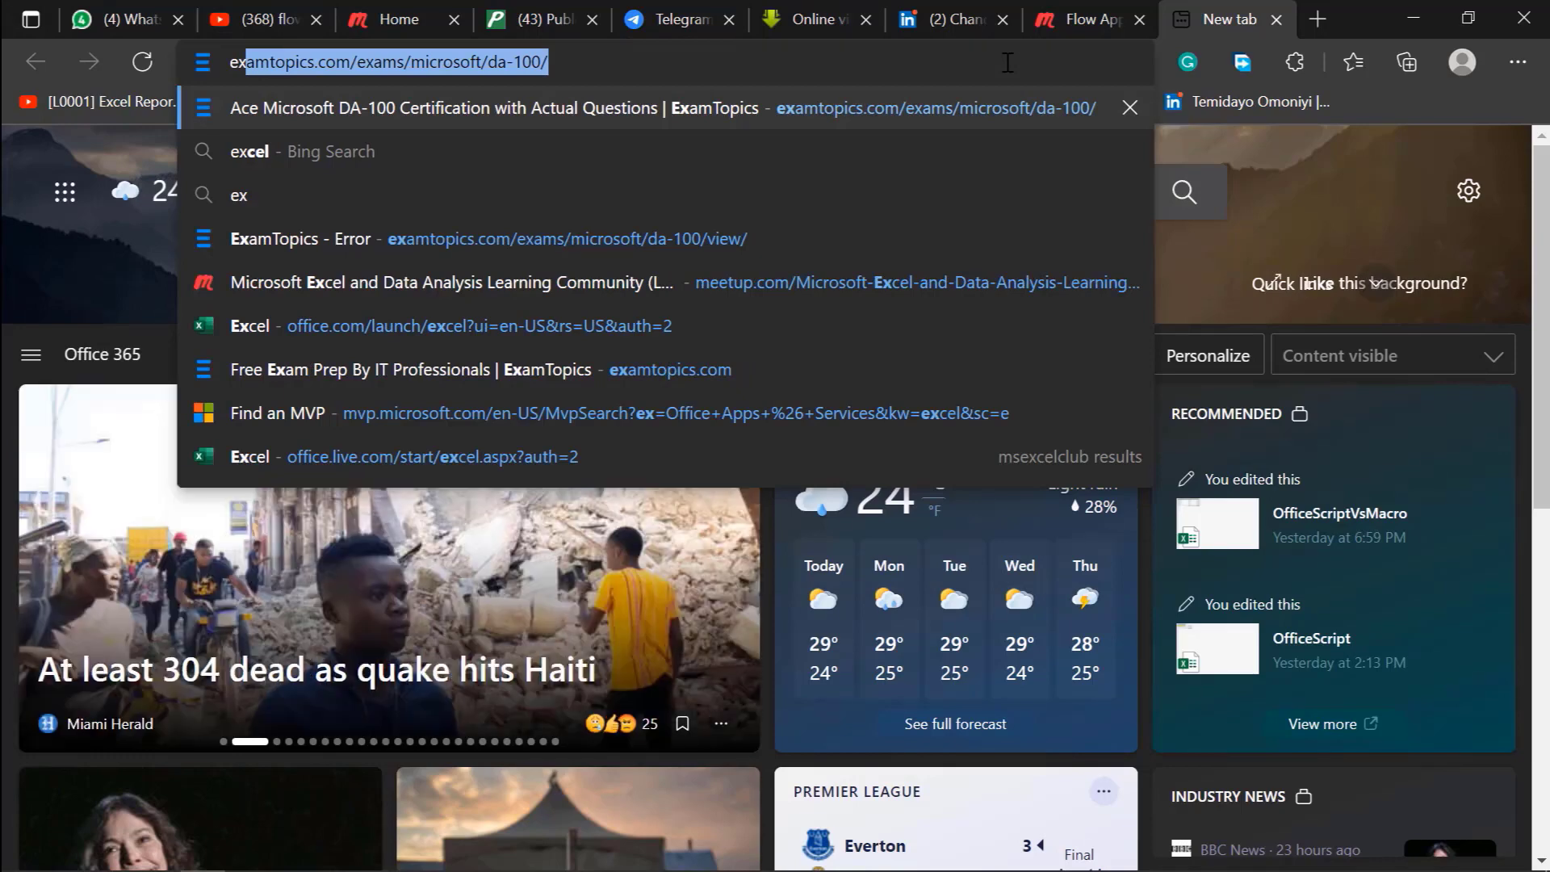
text(ce)
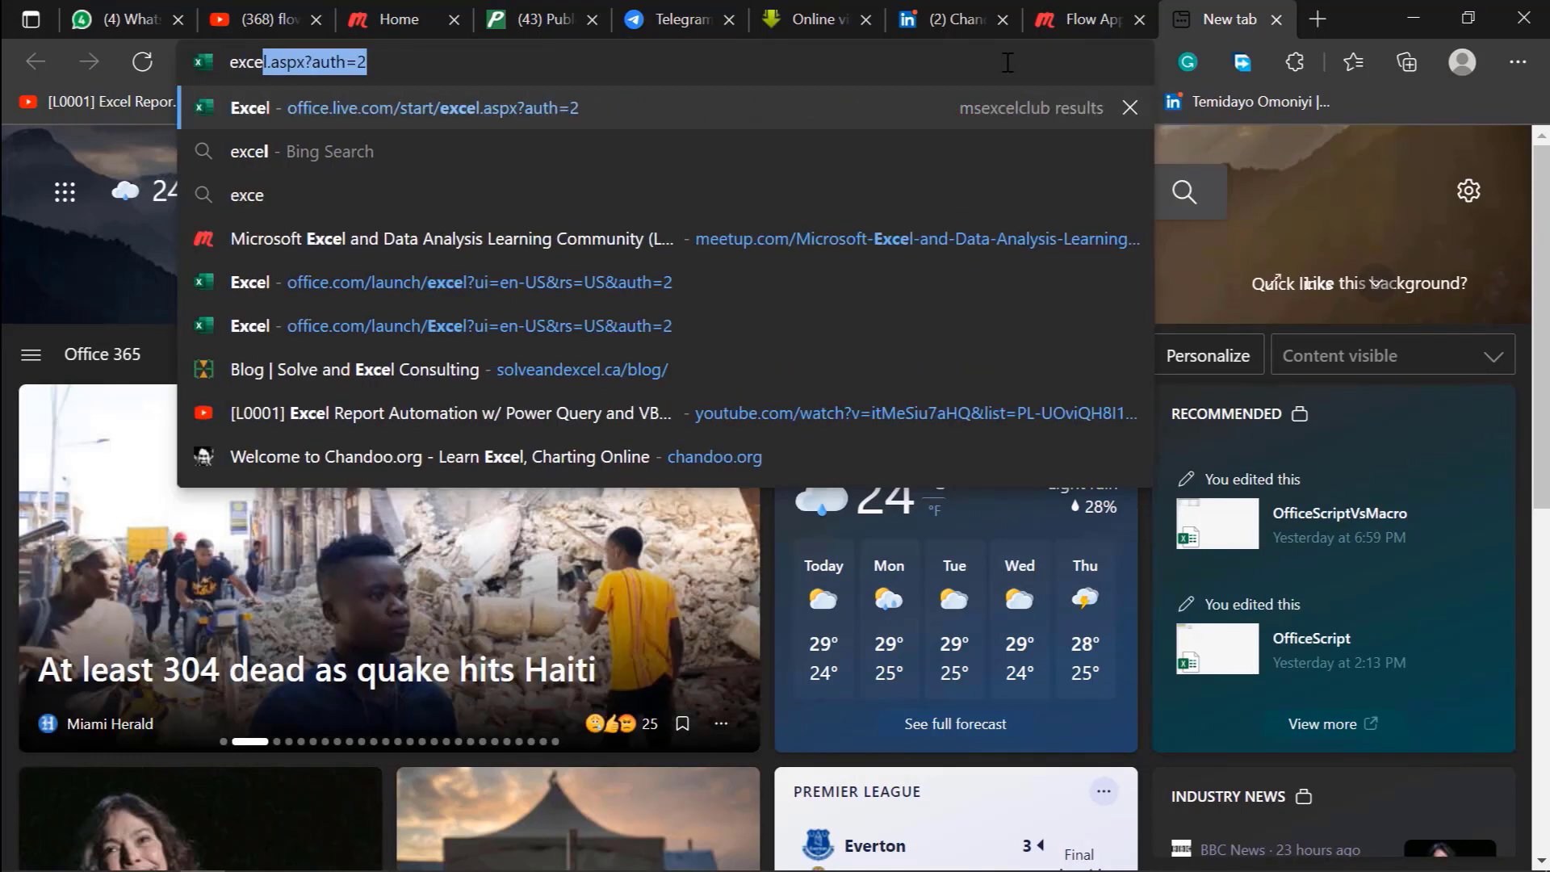
click(872, 267)
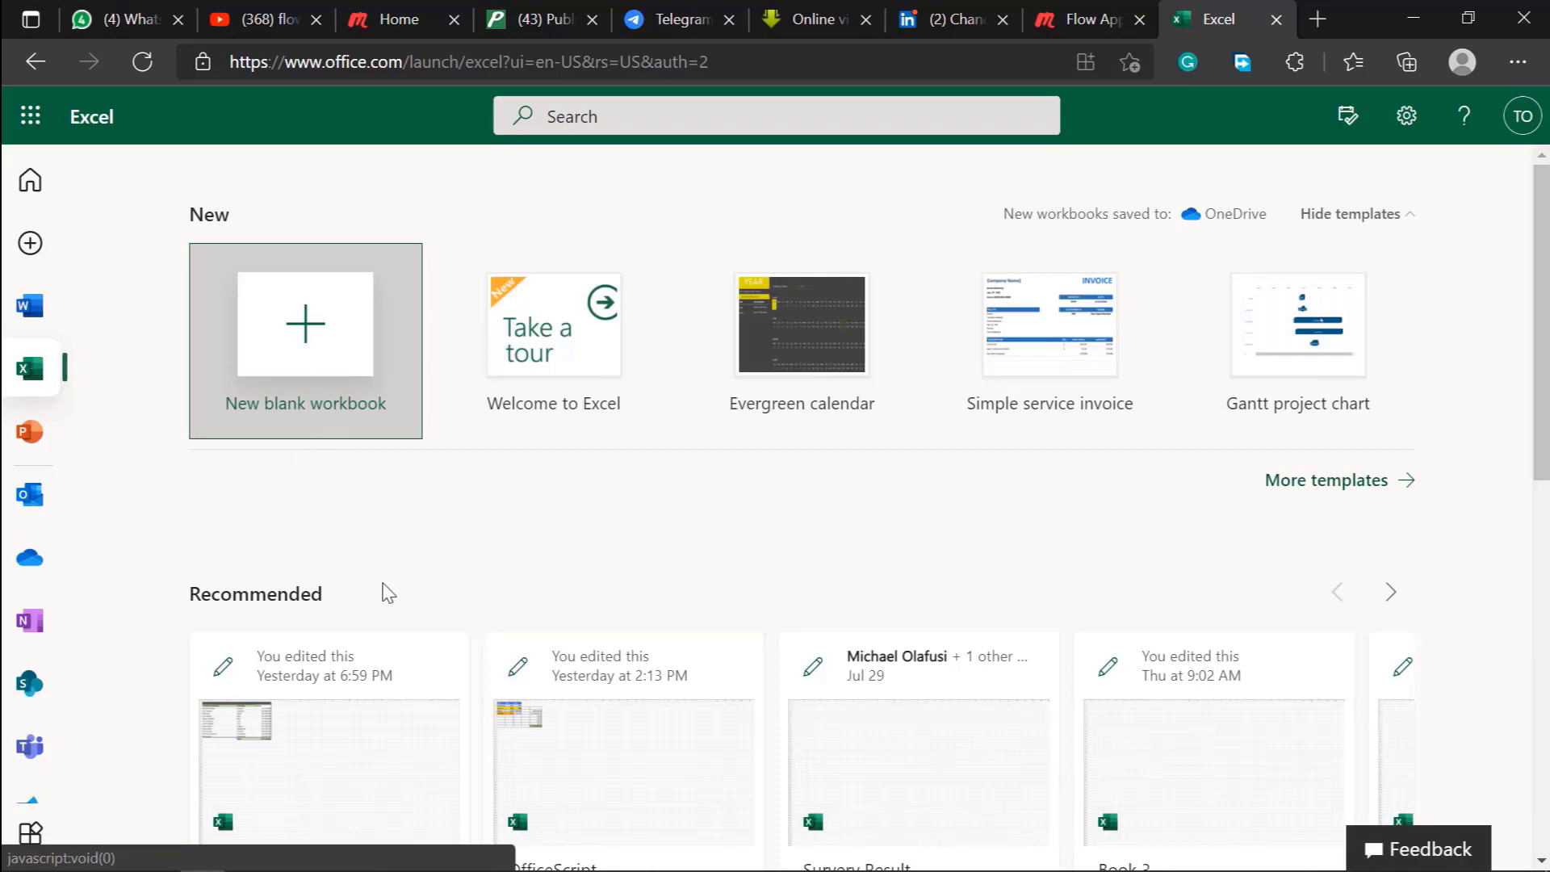
scroll(387, 593, down, 2)
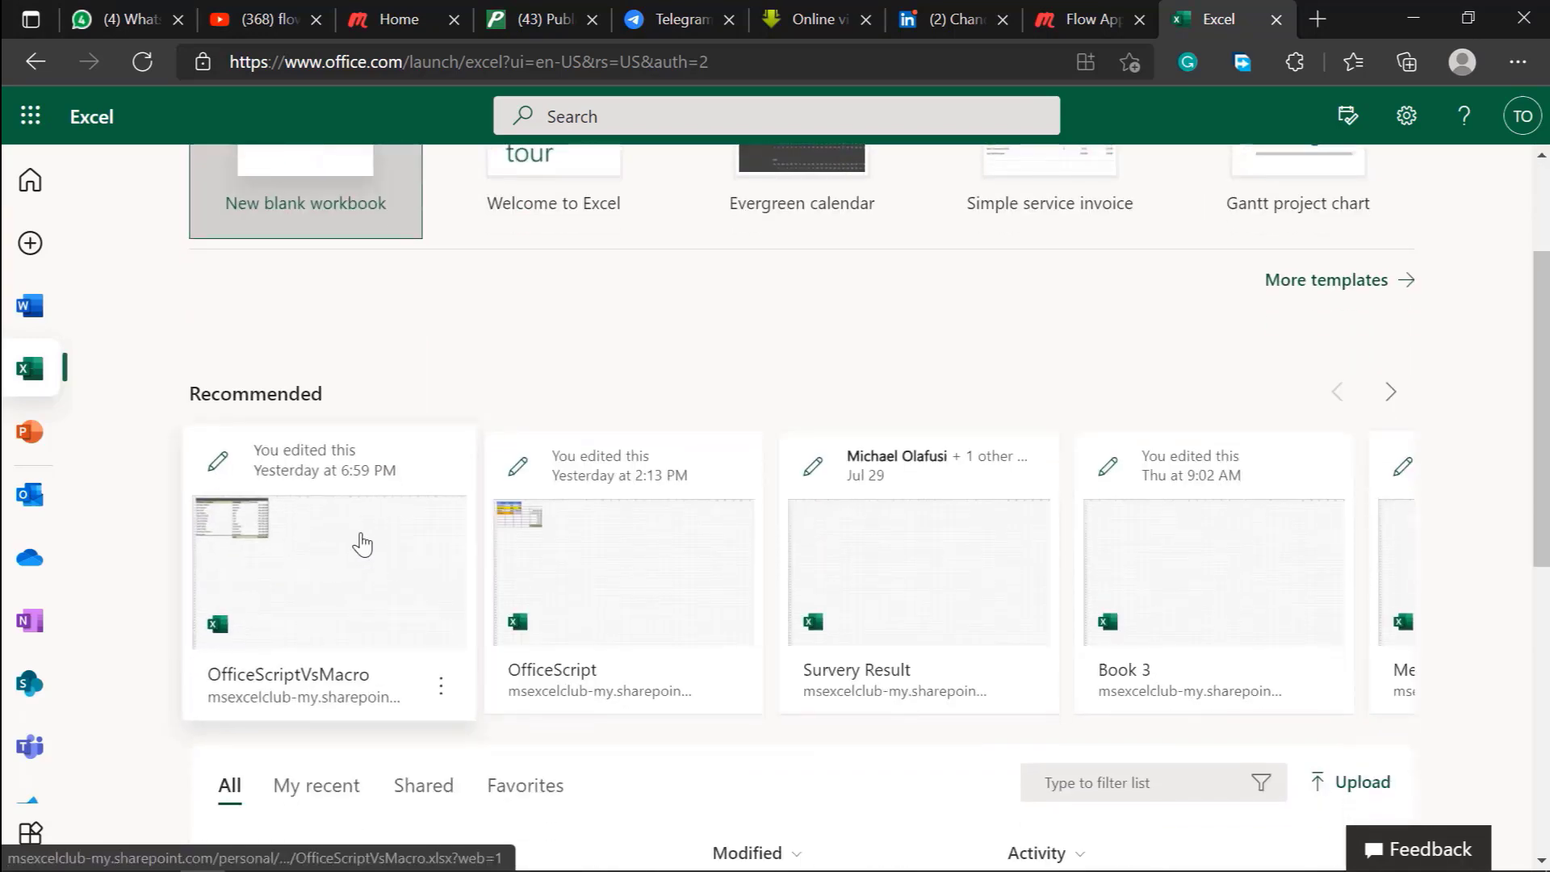
click(339, 547)
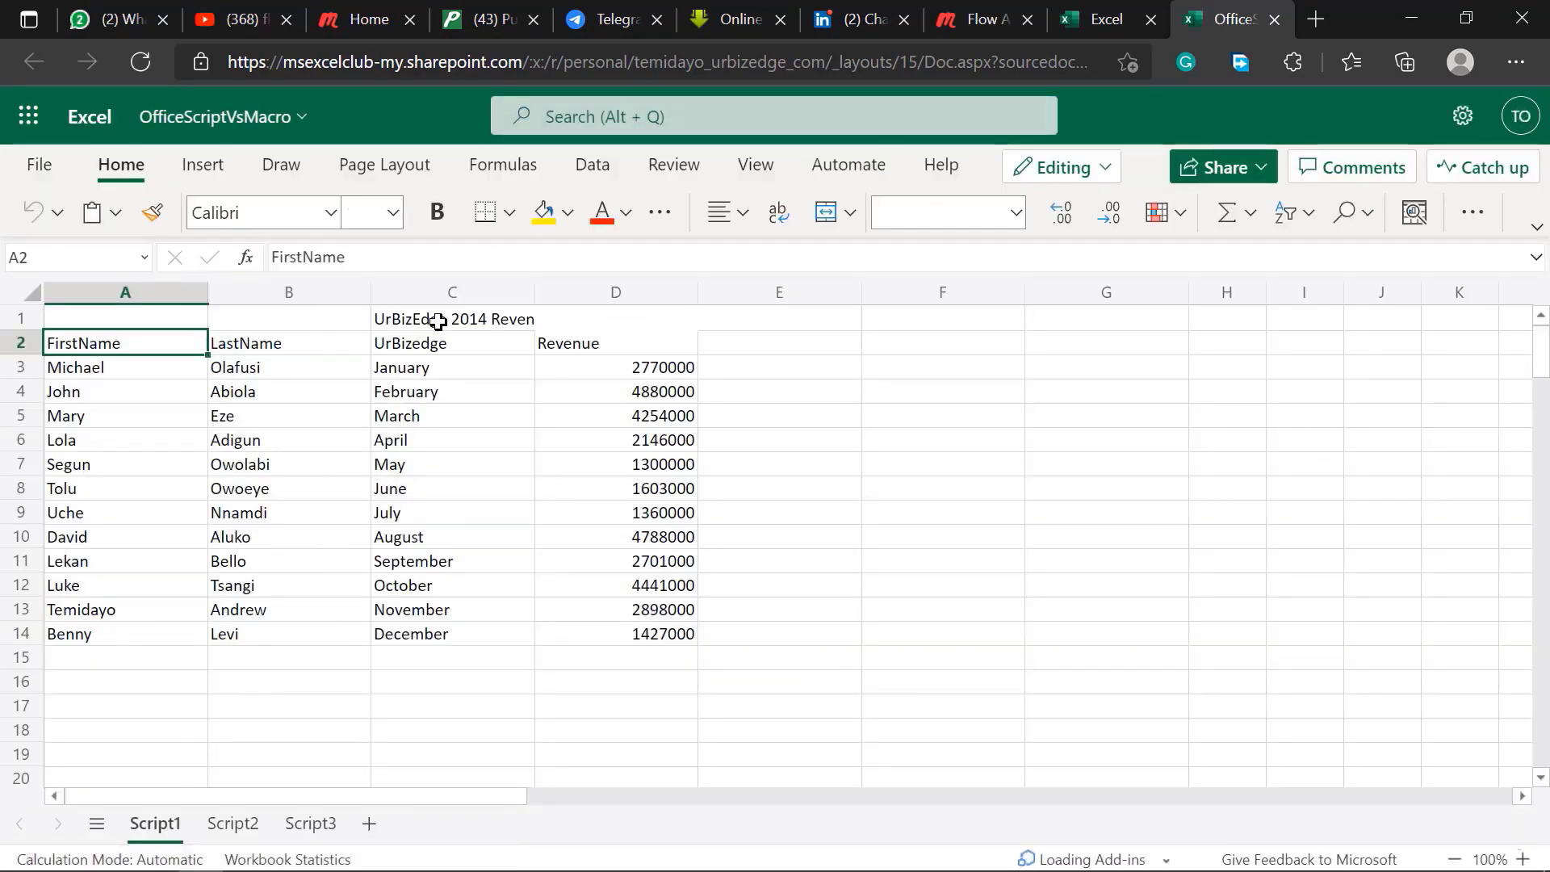
- Look through the Script2 and Script3 sheets and return to the Script1 sheet
click(235, 822)
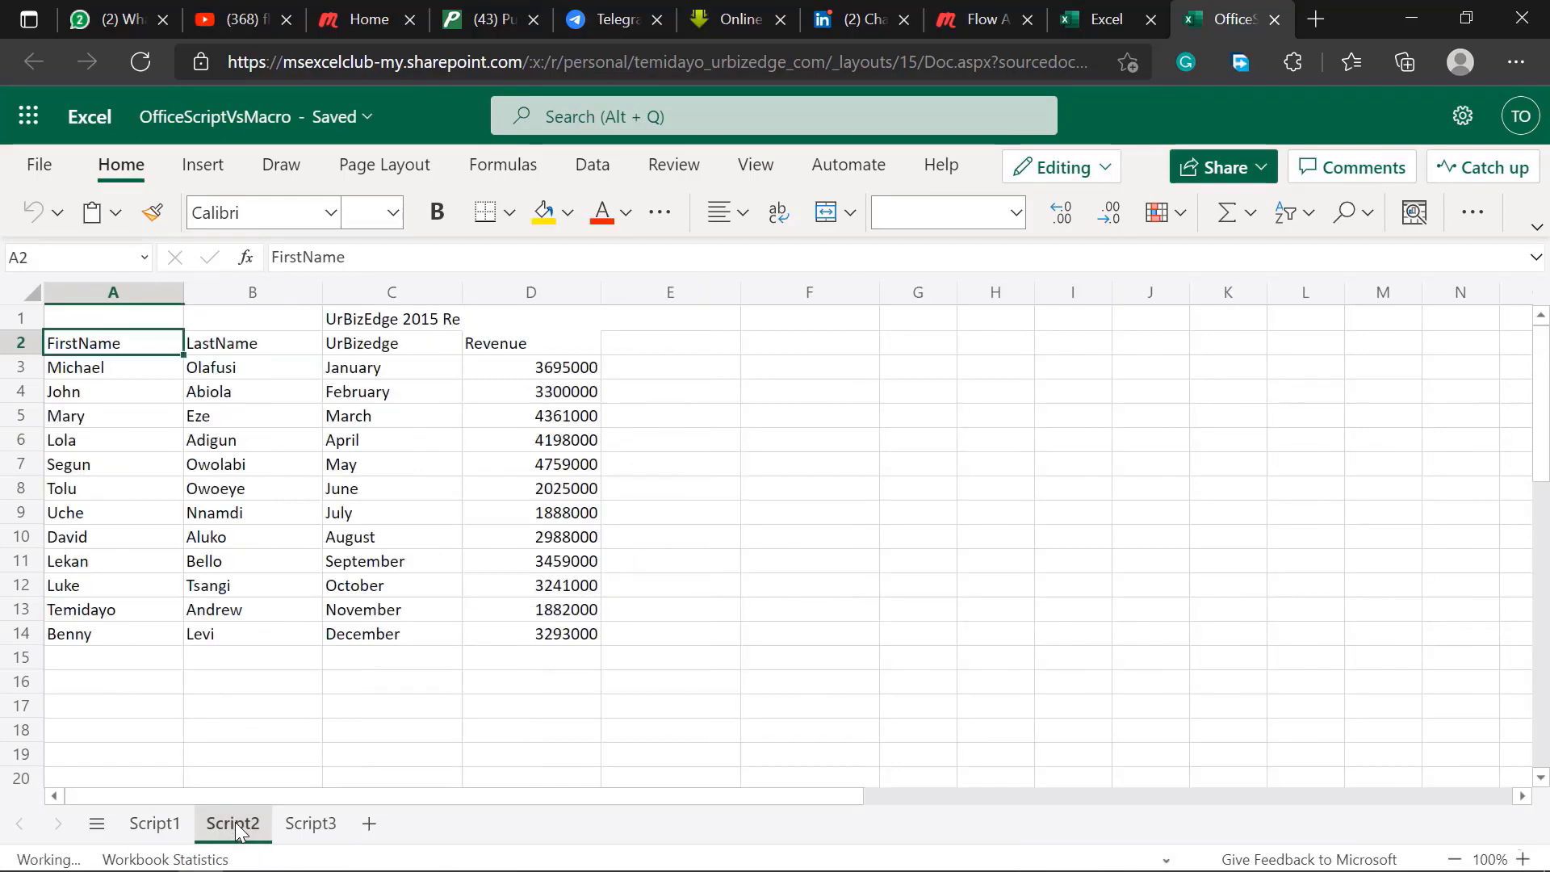
click(303, 828)
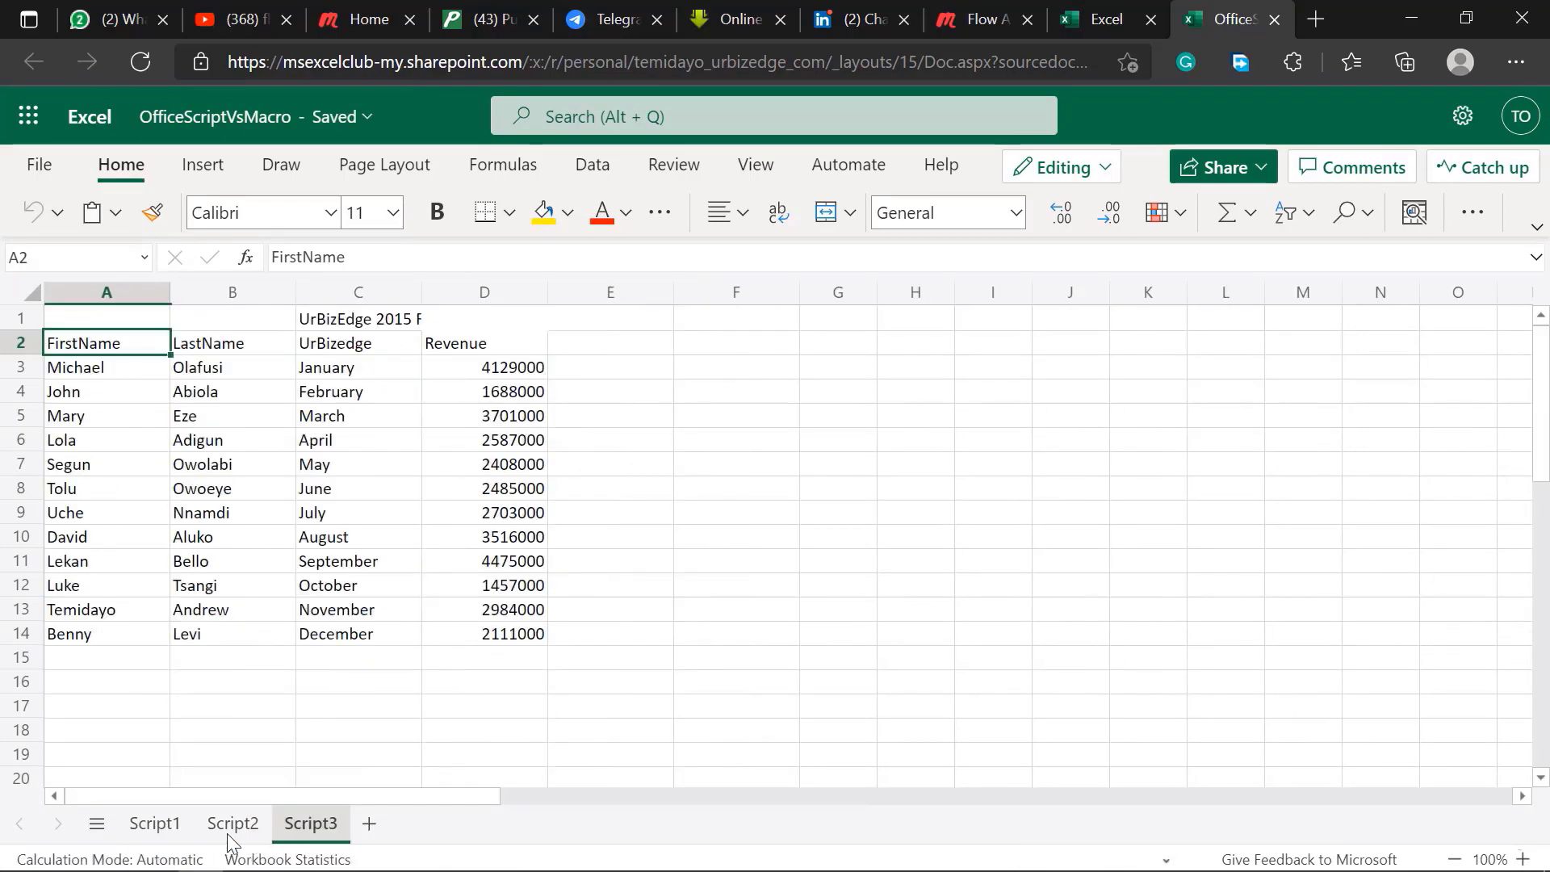
click(154, 823)
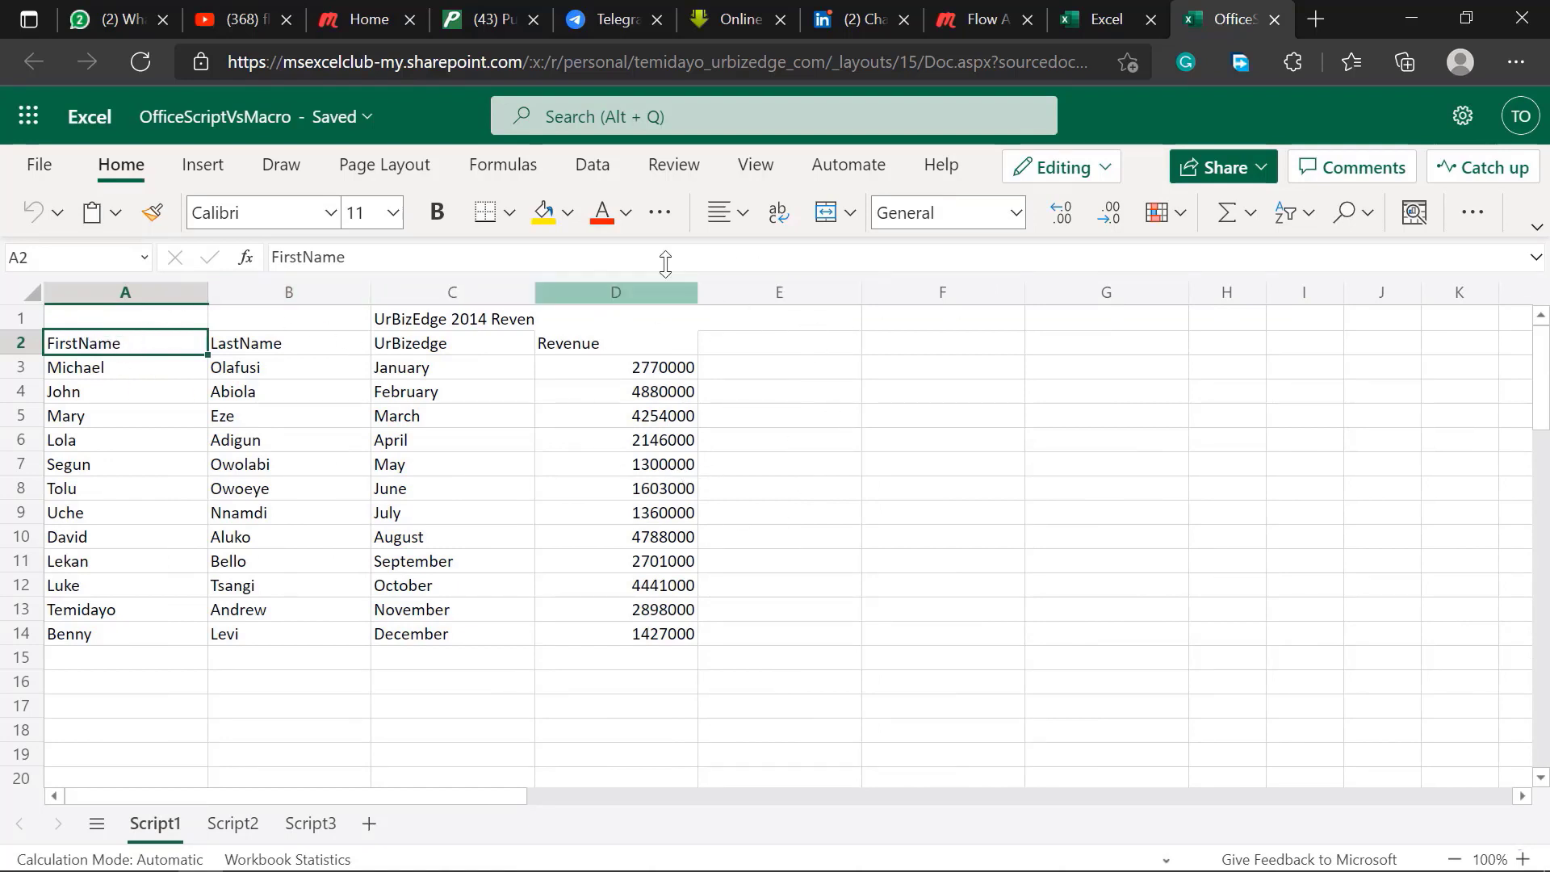
- Start recording actions for a new Office Script and apply all borders to the table range A2:D14
click(836, 180)
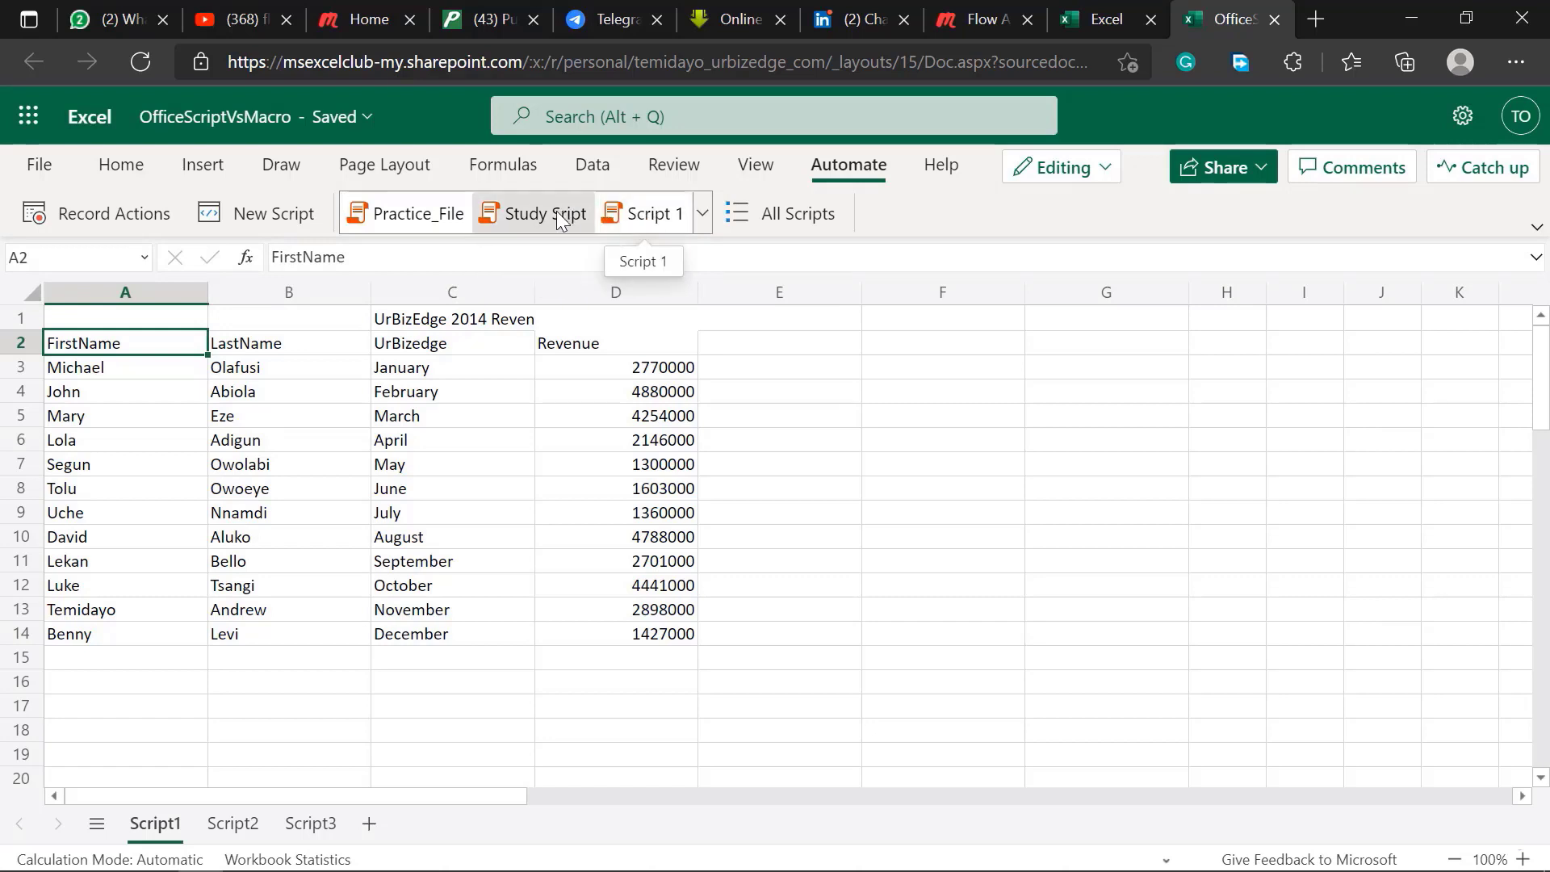
click(107, 215)
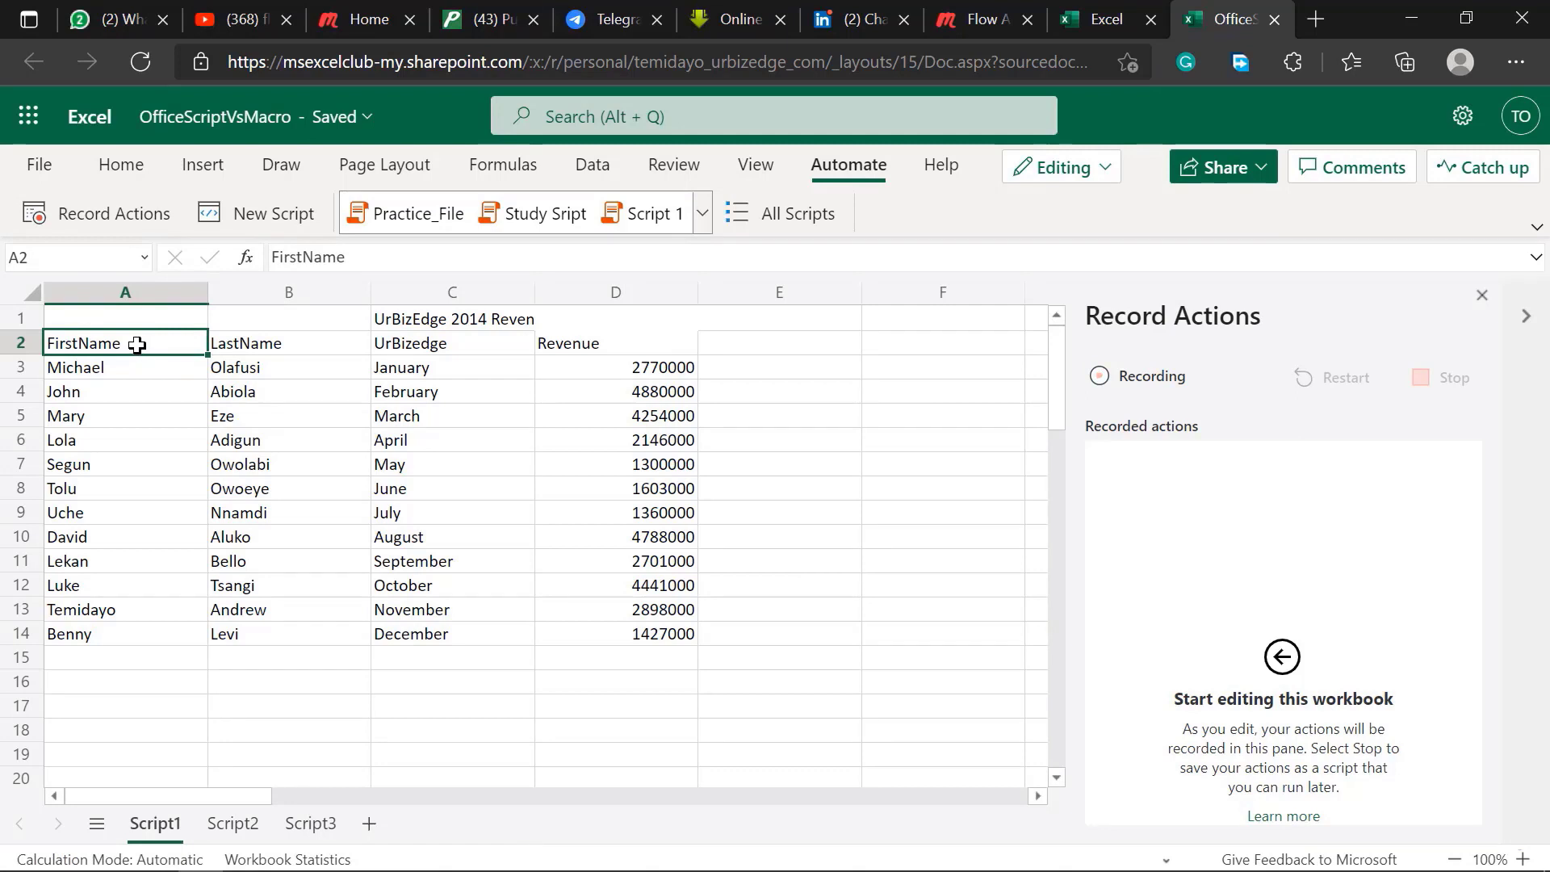
key(ctrl+shift+Right)
key(ctrl+shift+Down)
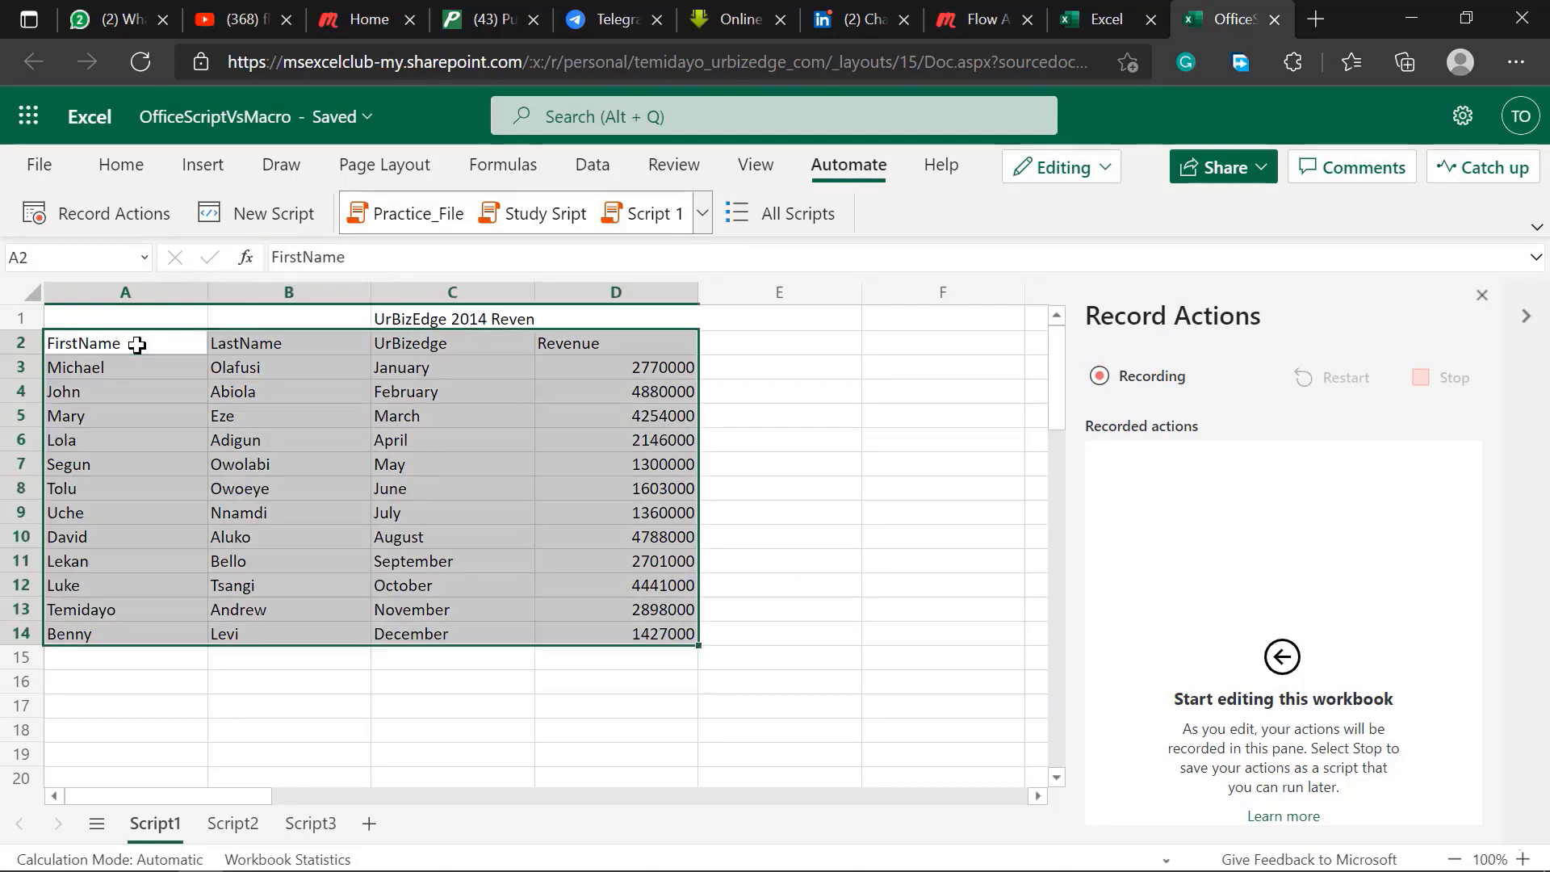
click(126, 168)
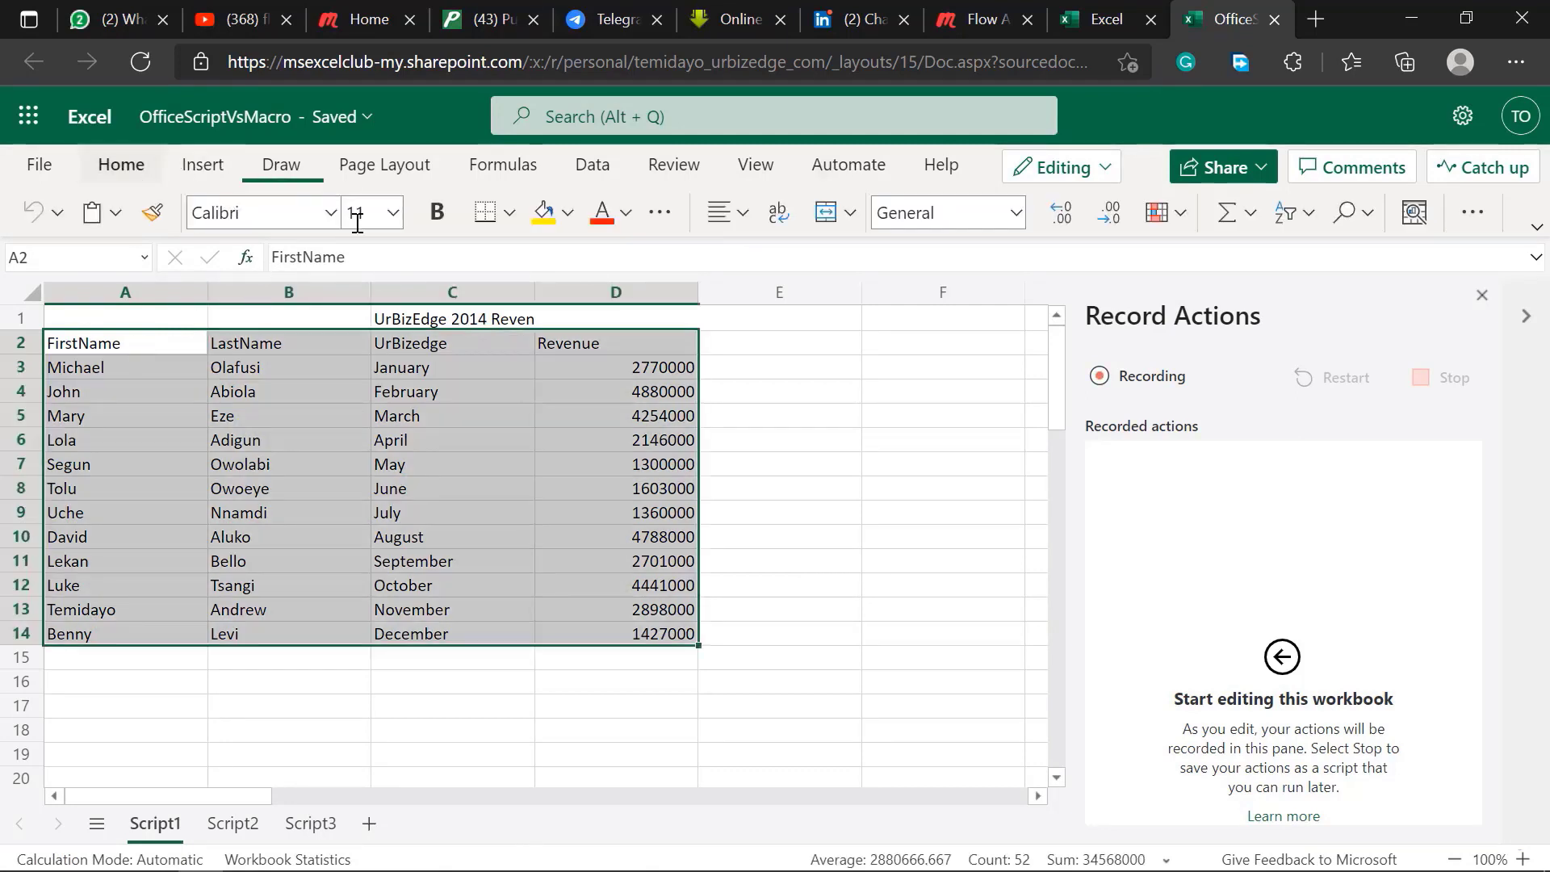
click(506, 219)
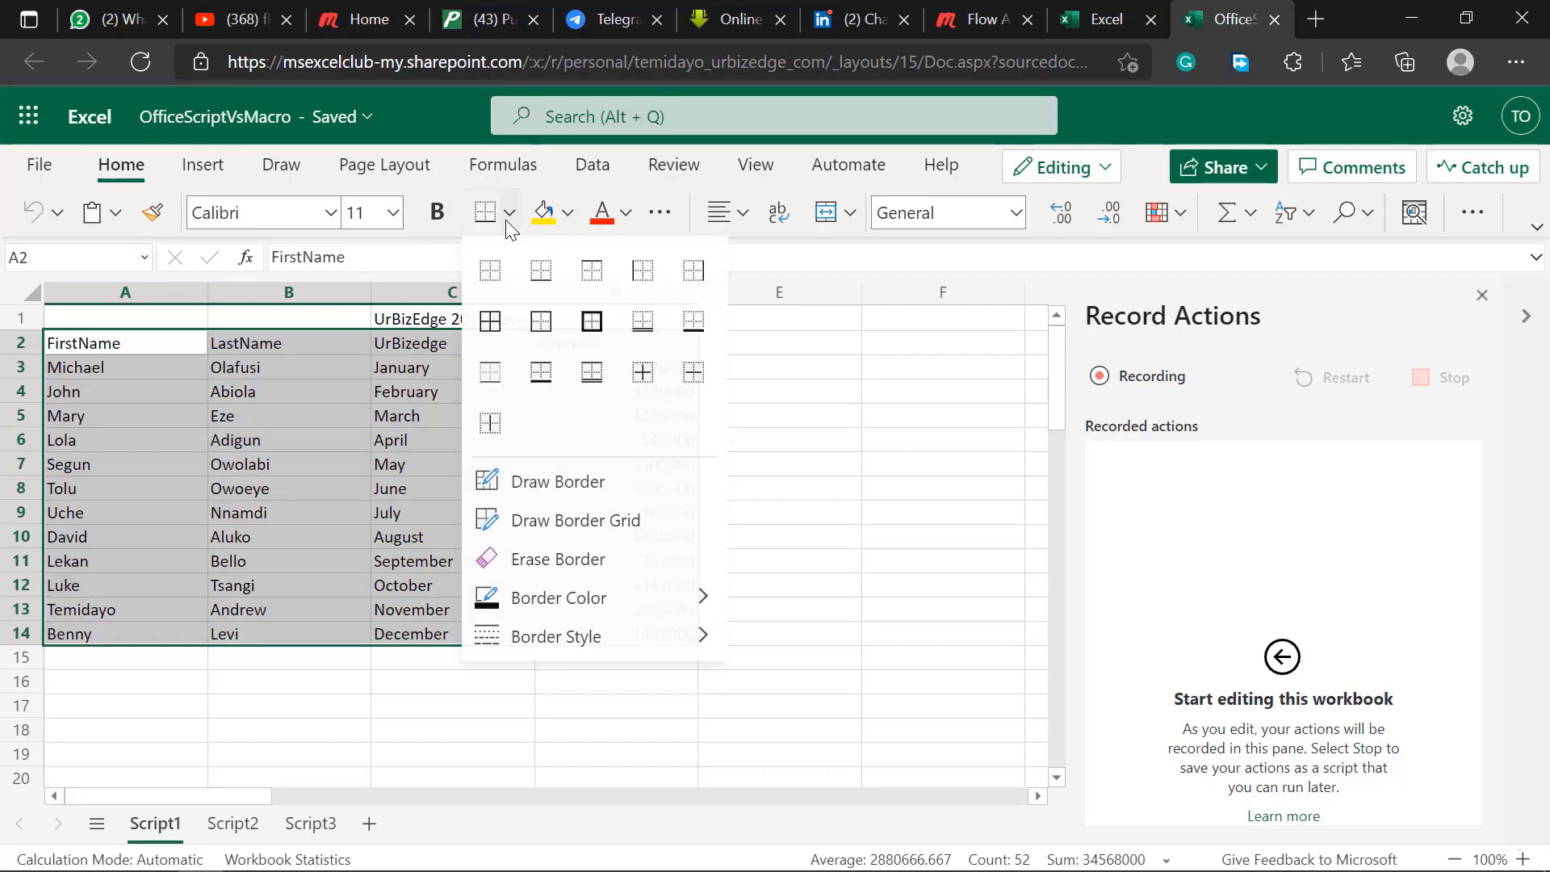
click(495, 317)
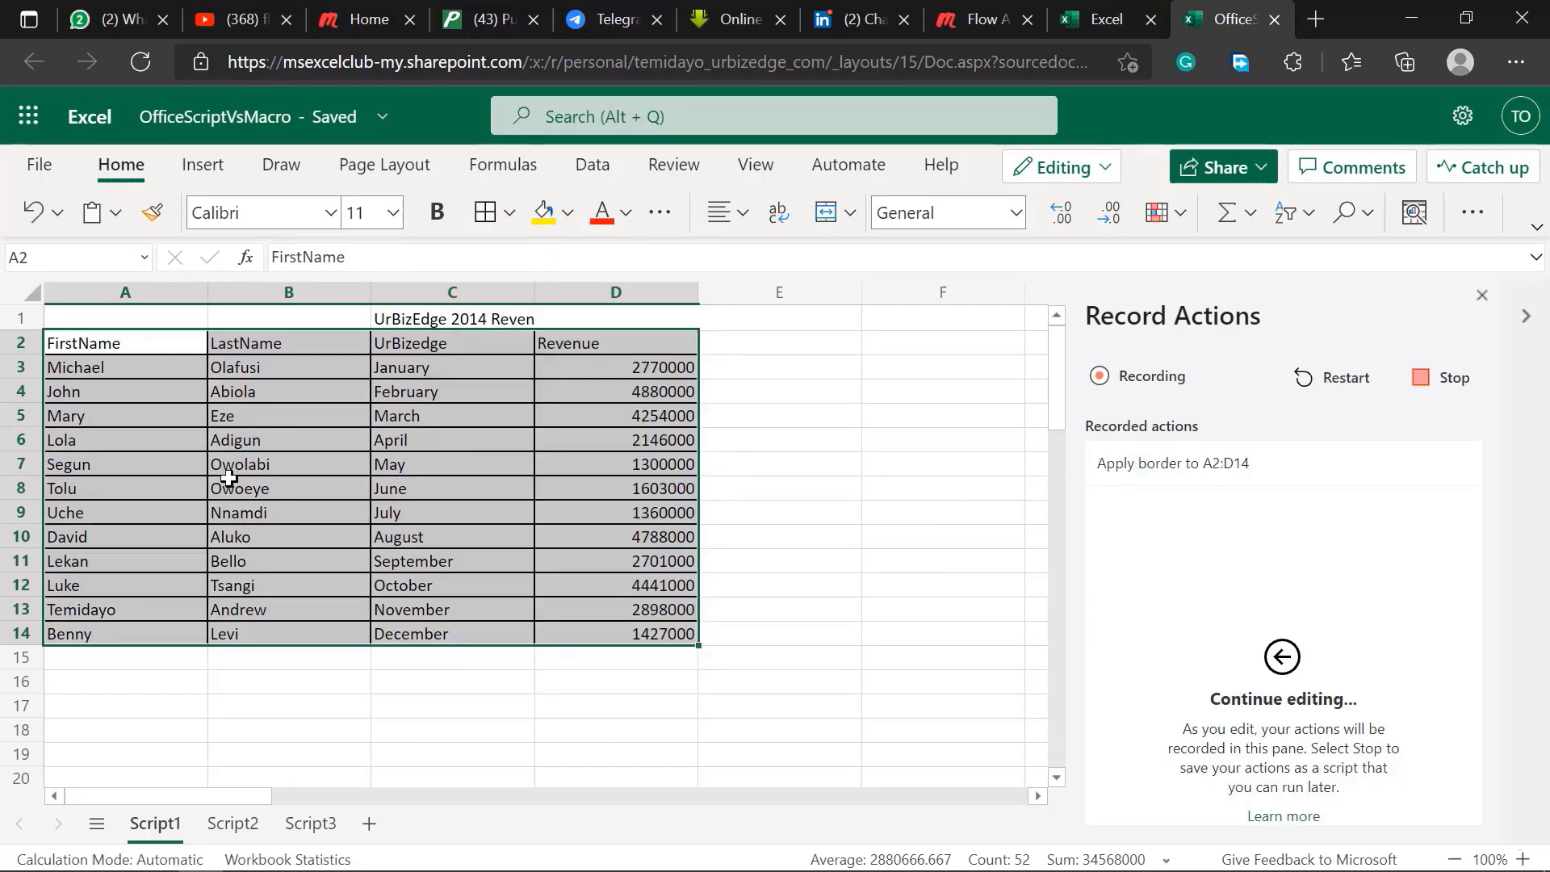
- Fill the header cells A2:D2 with light green (C6E0B4) and make their text bold
click(86, 344)
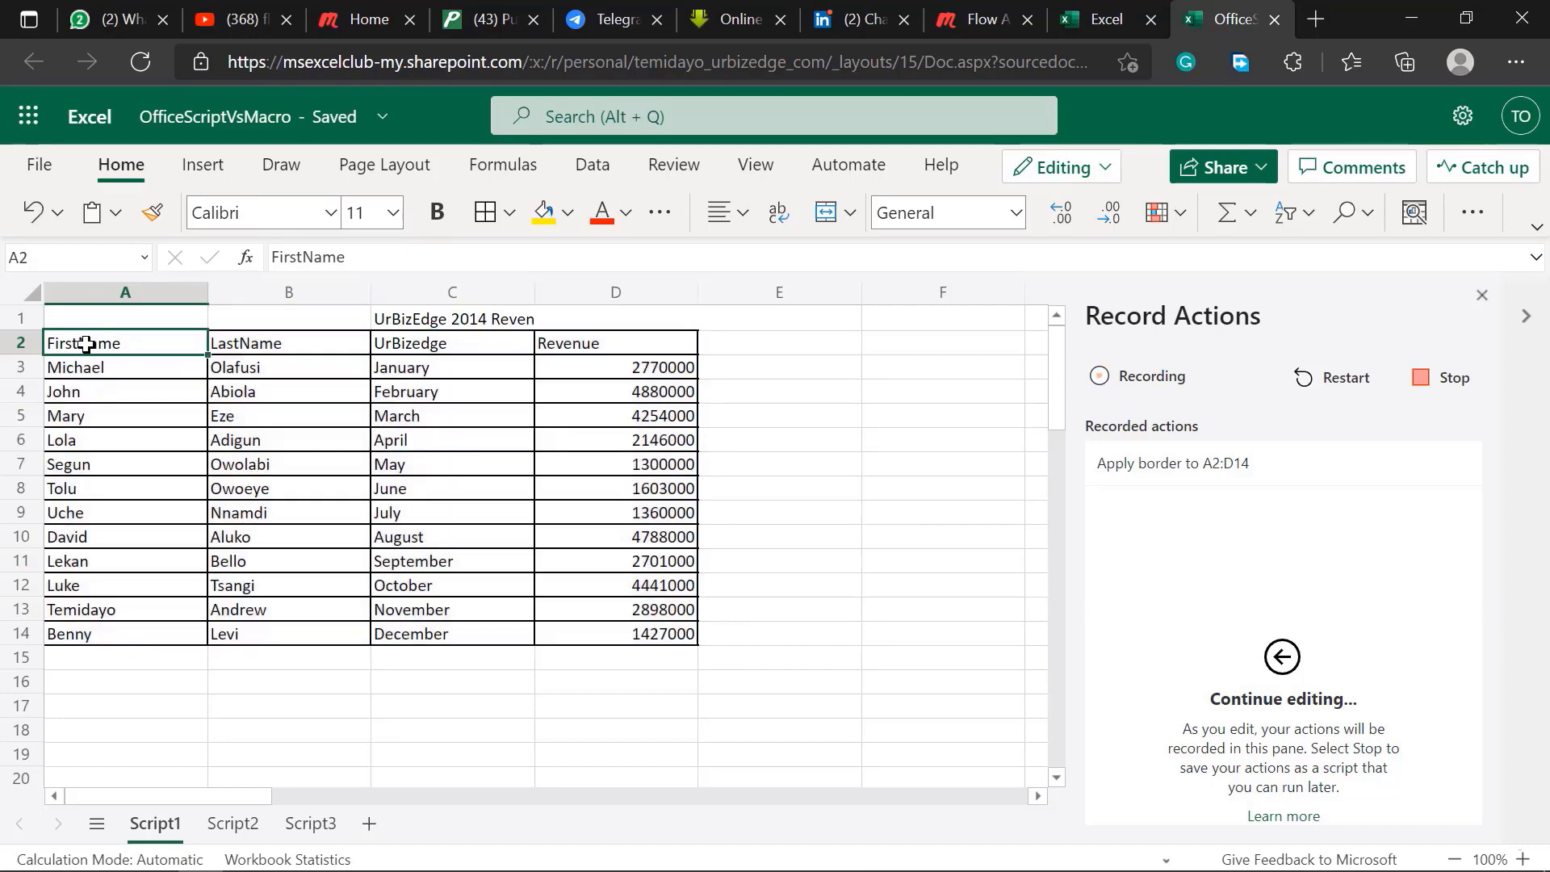
key(ctrl+shift+Right)
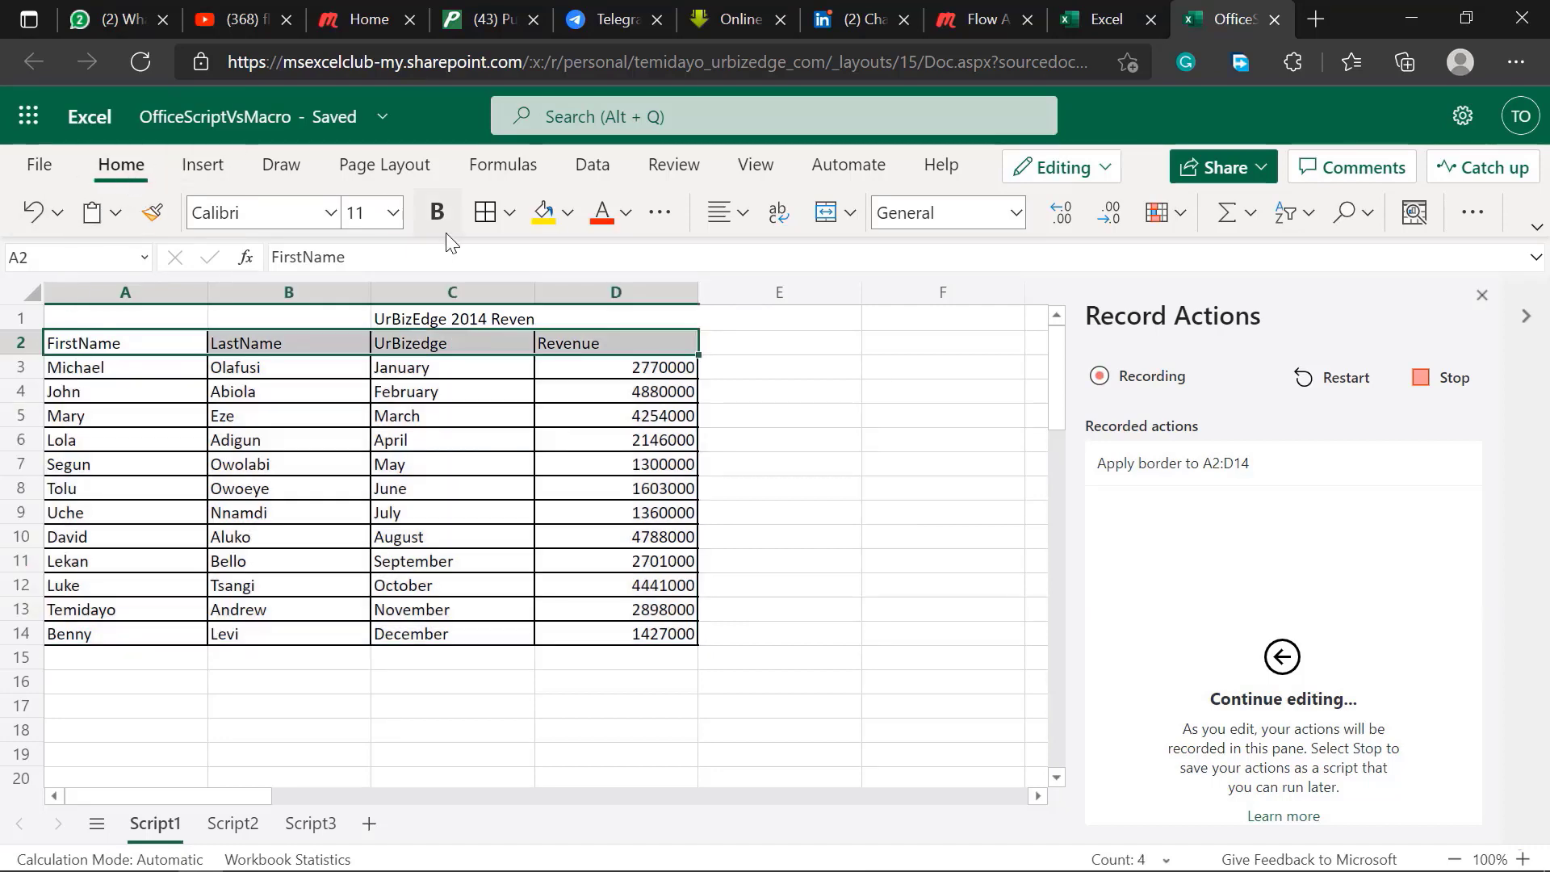
click(570, 217)
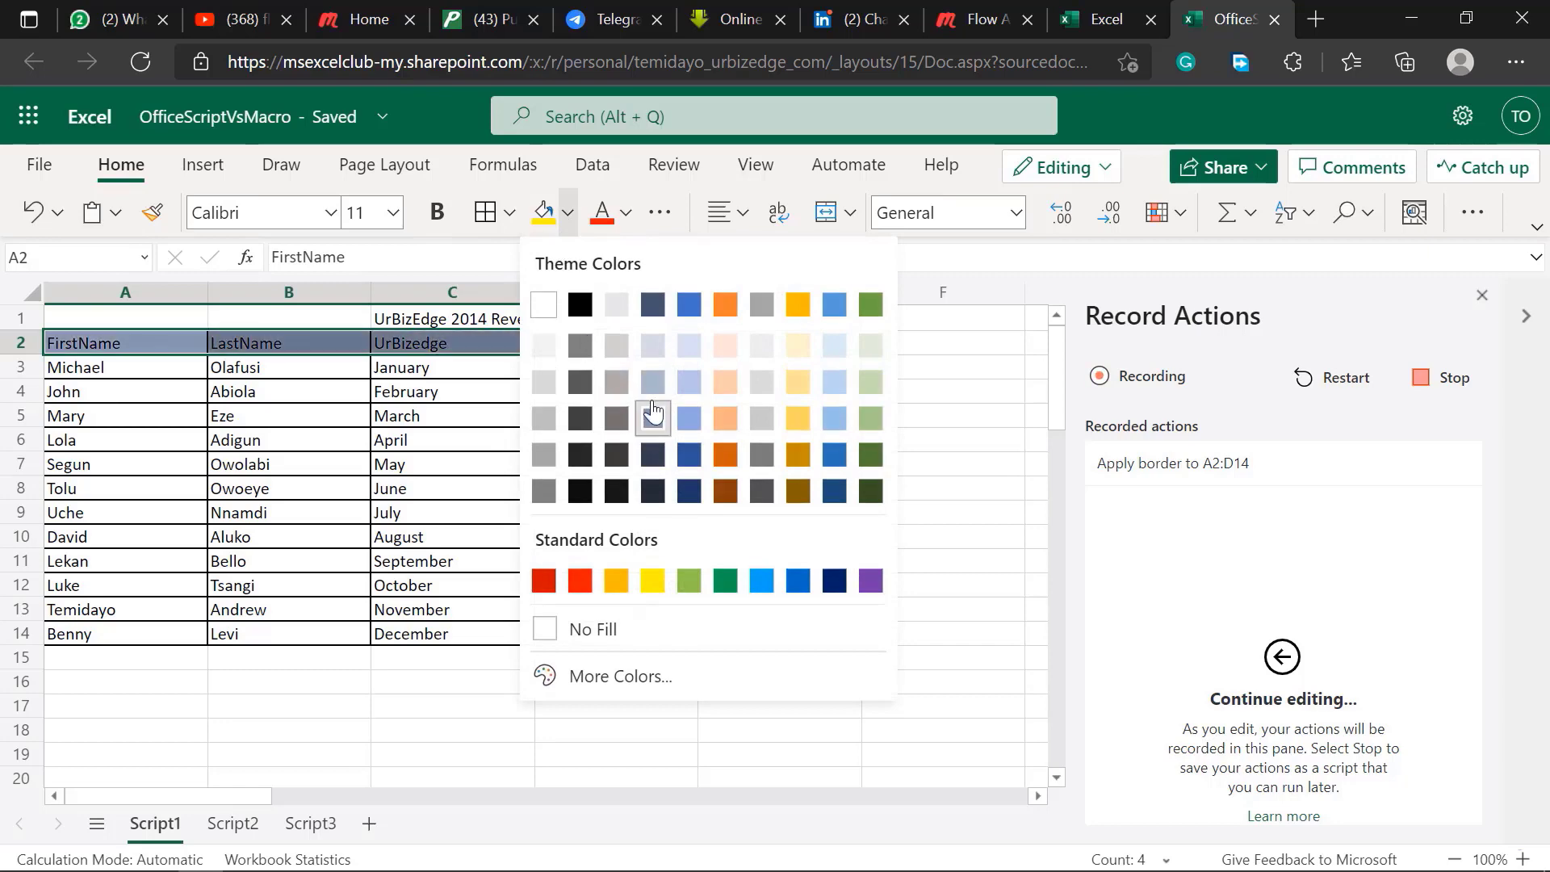
click(872, 395)
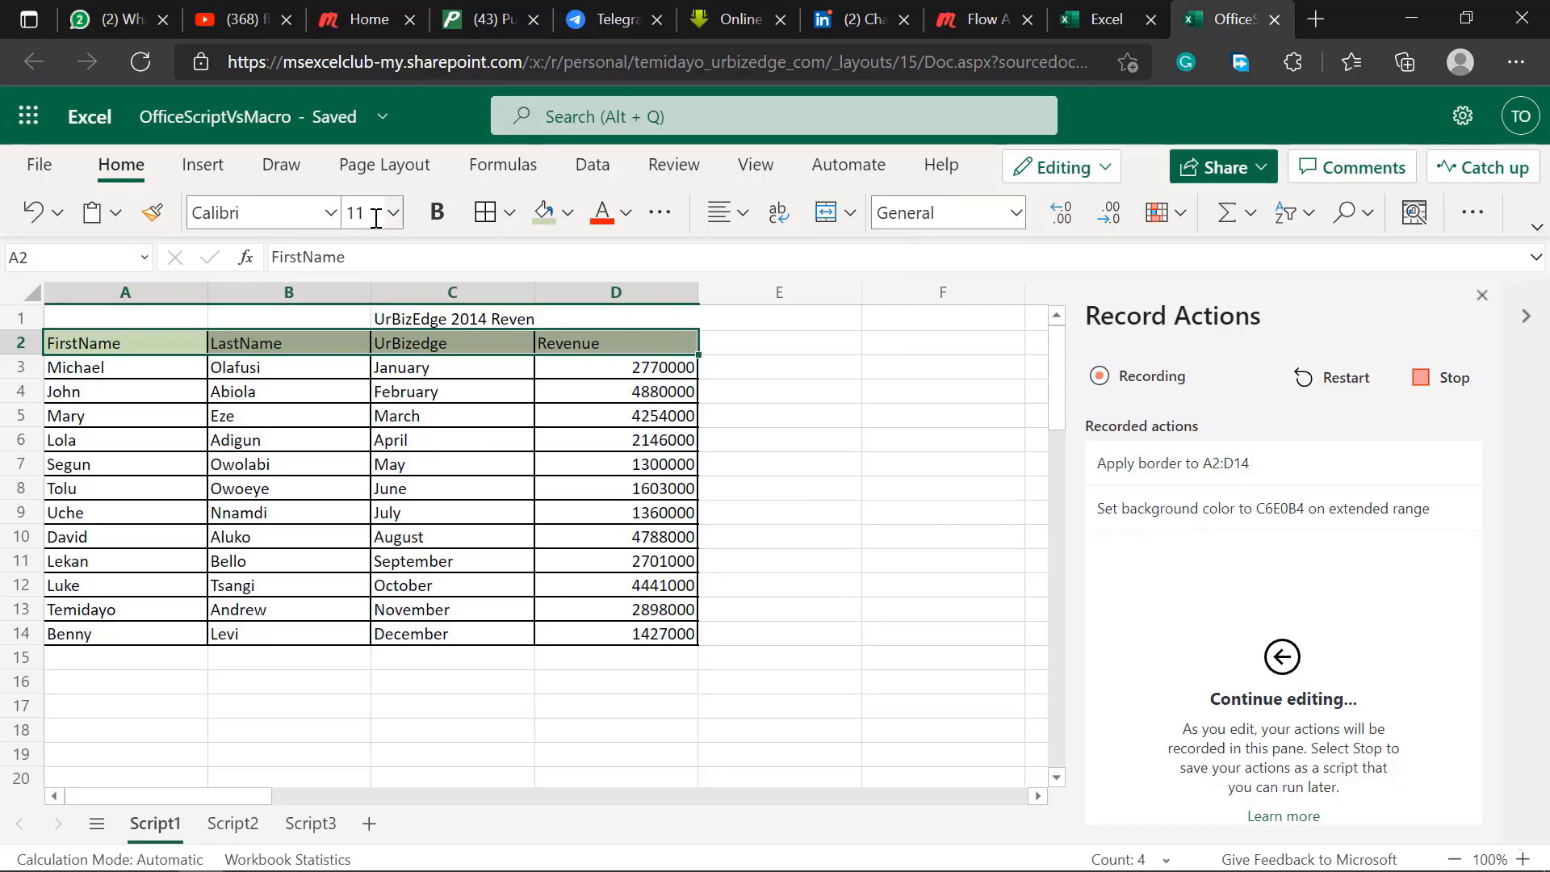
click(438, 216)
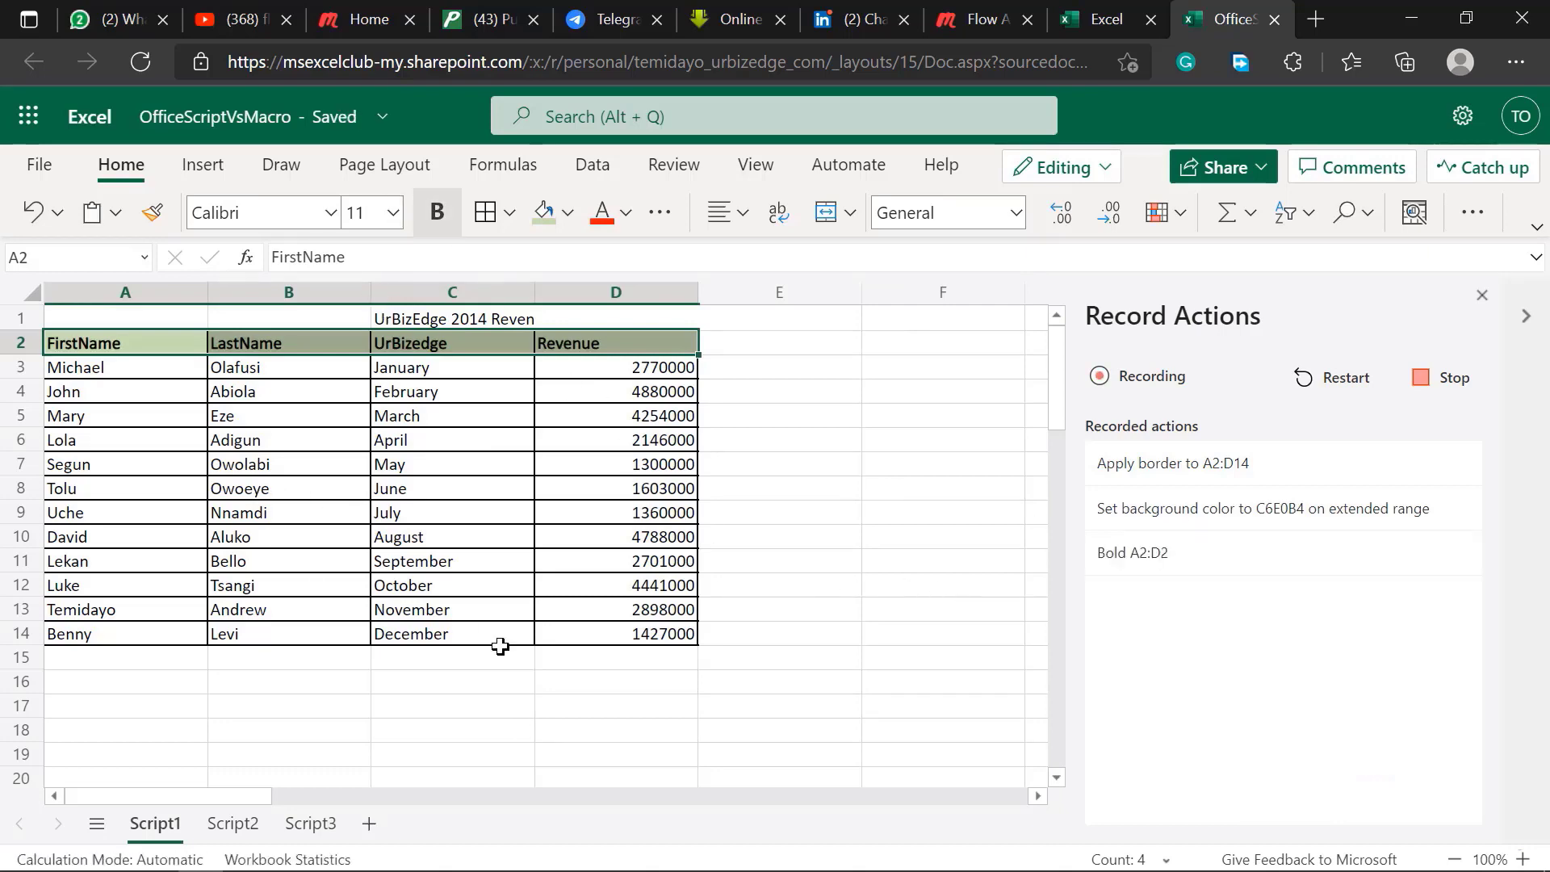
- Add a total row with the label Total in C15 and the formula =SUM(D3:D14) in D15
click(471, 656)
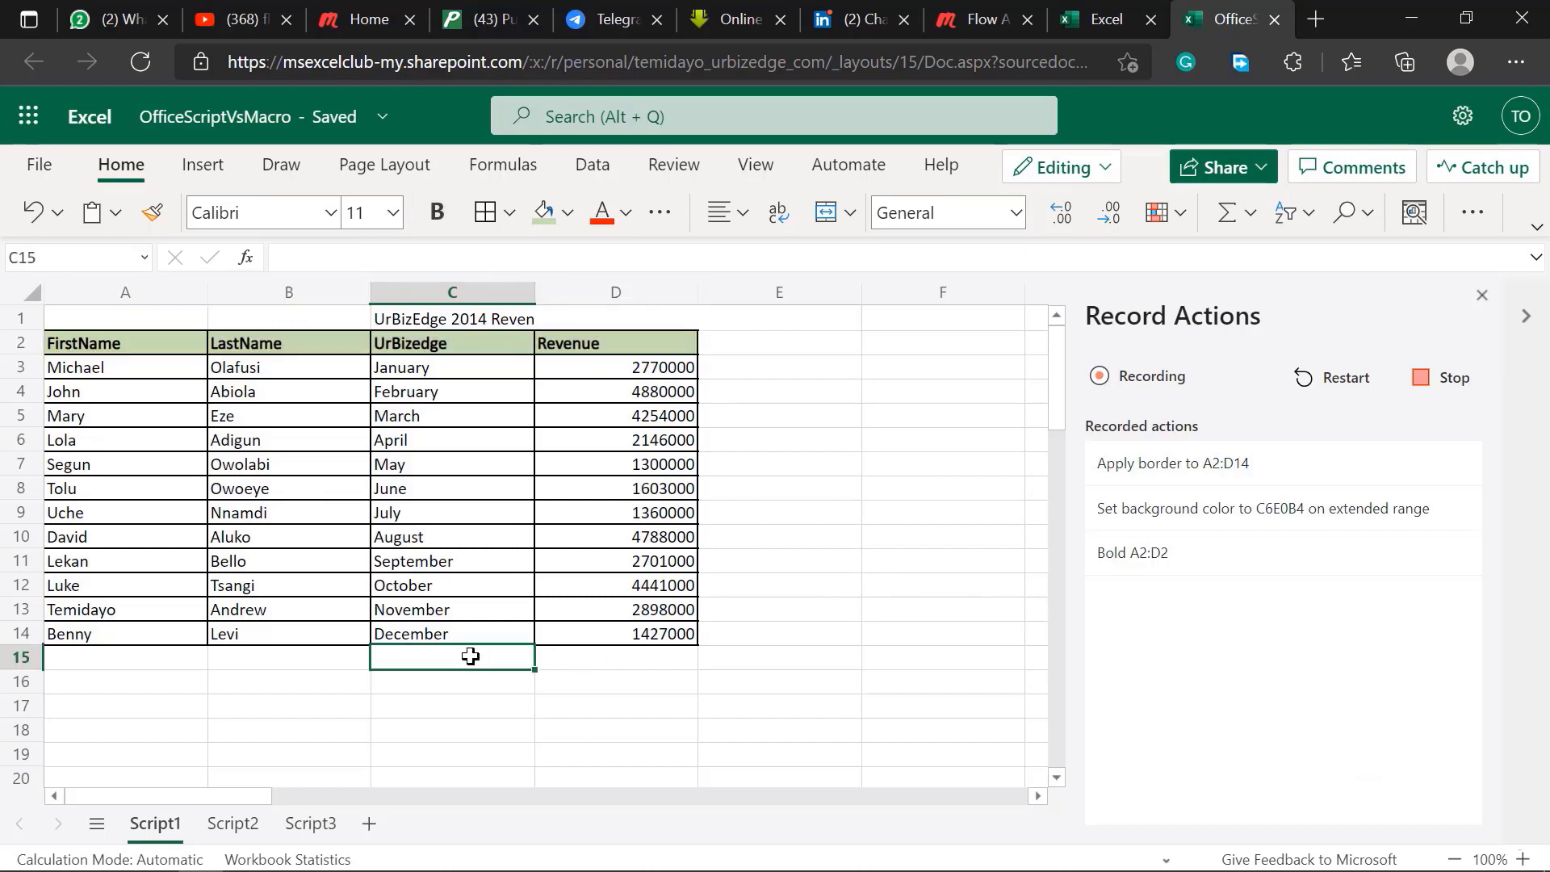
text(Total)
key(Return)
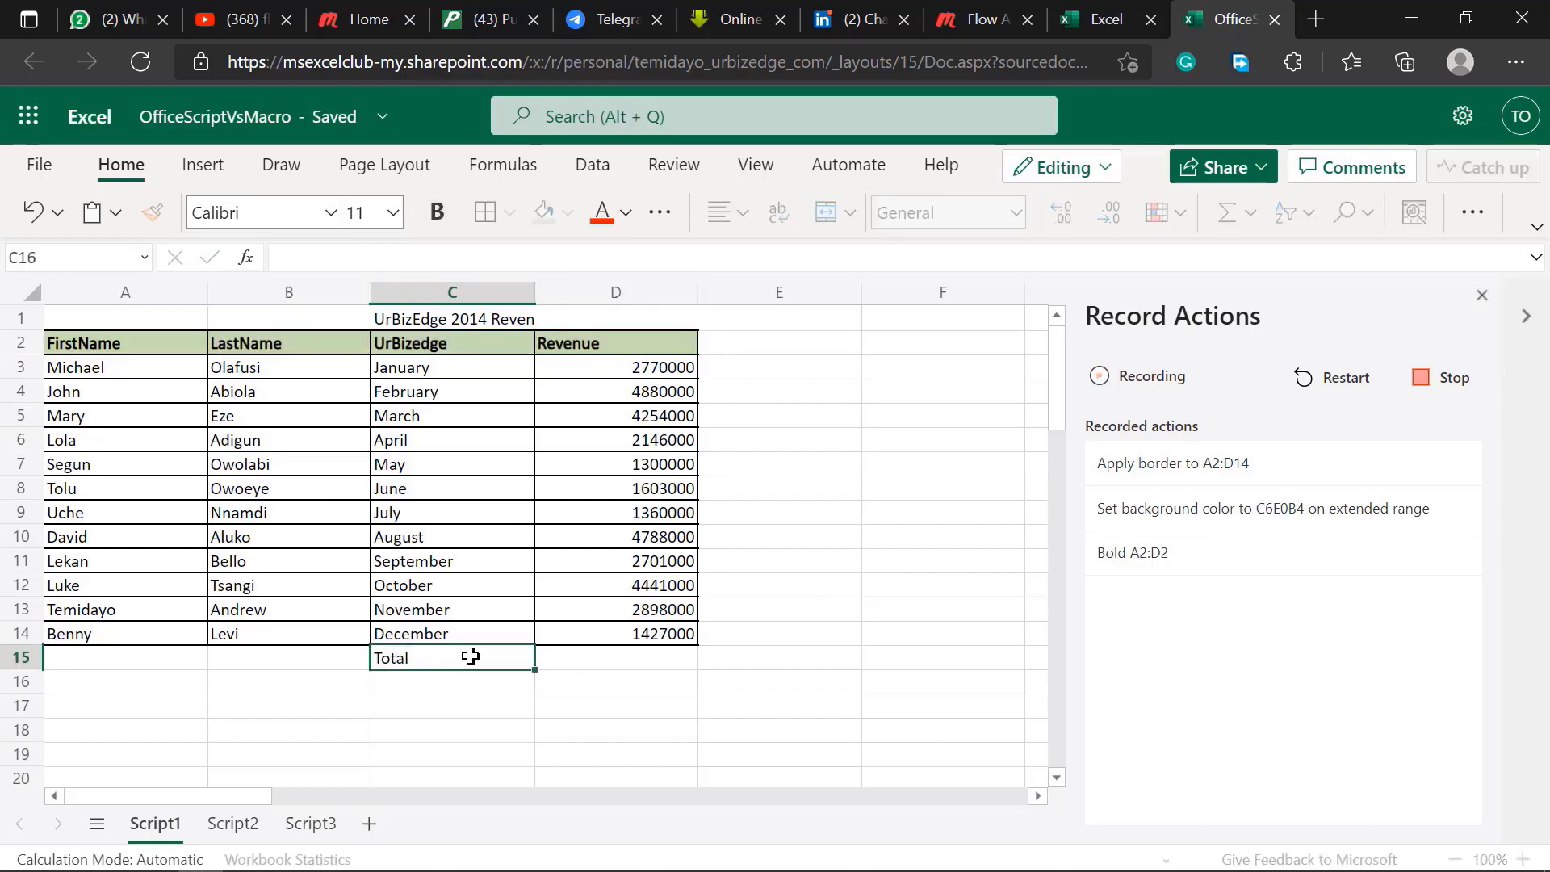
click(604, 662)
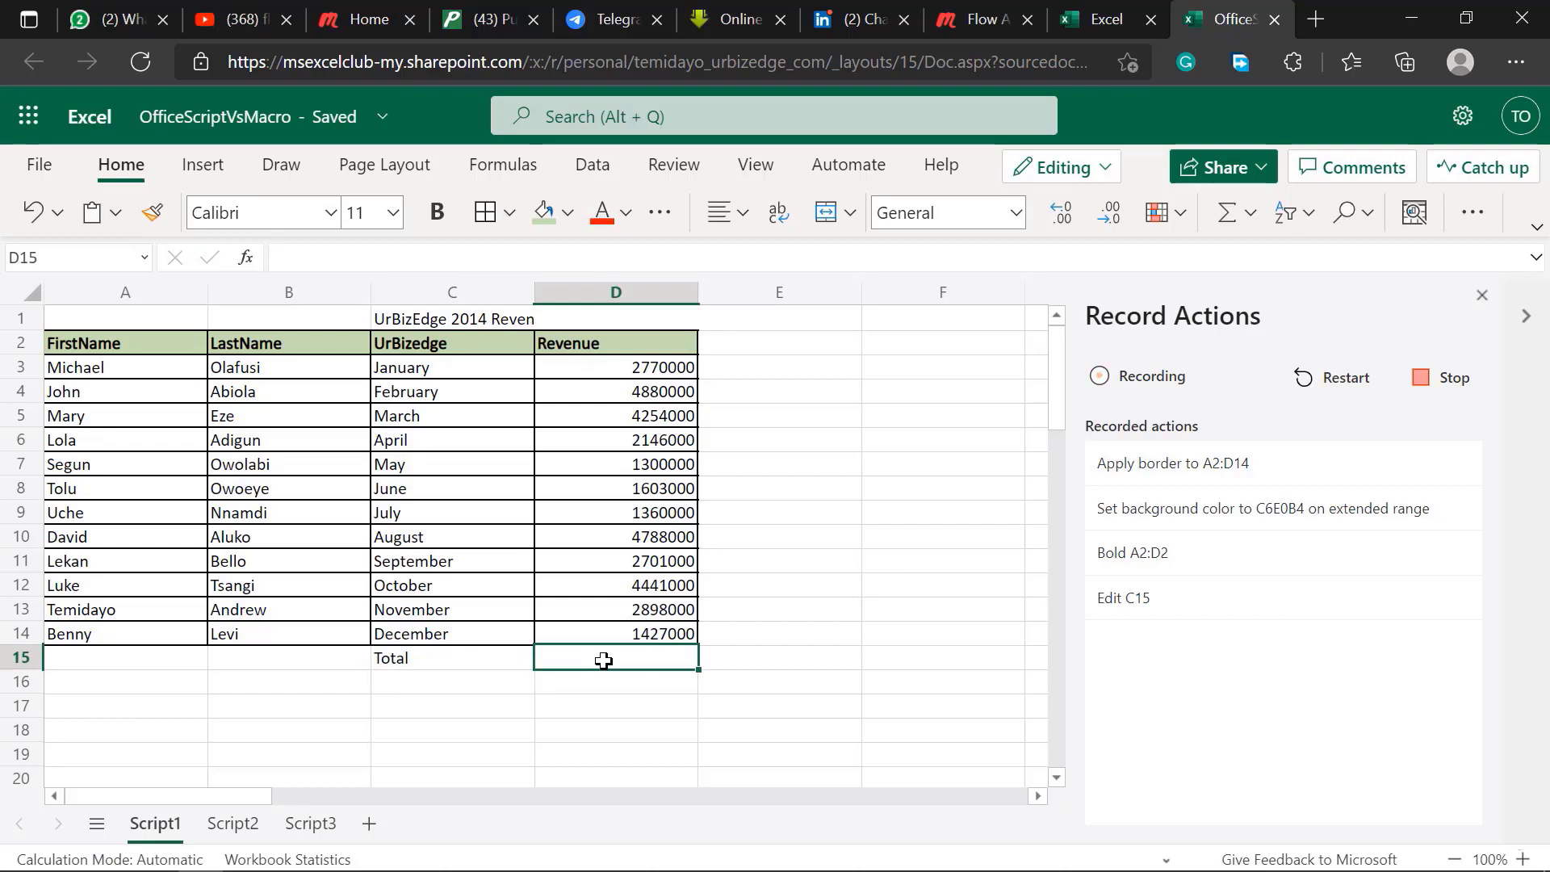
text(=sum)
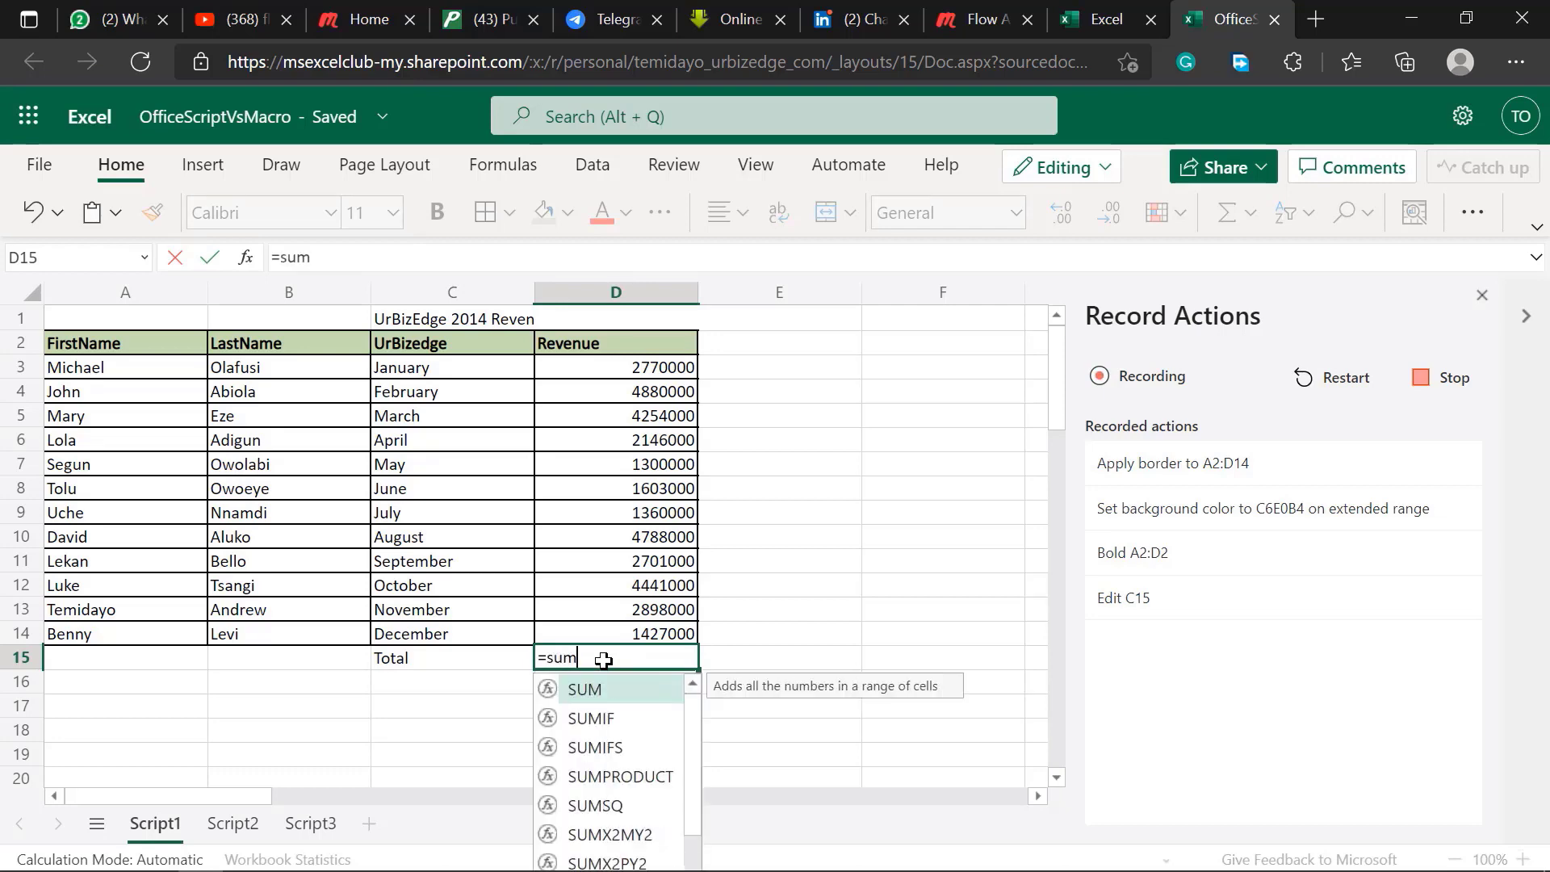
key(Tab)
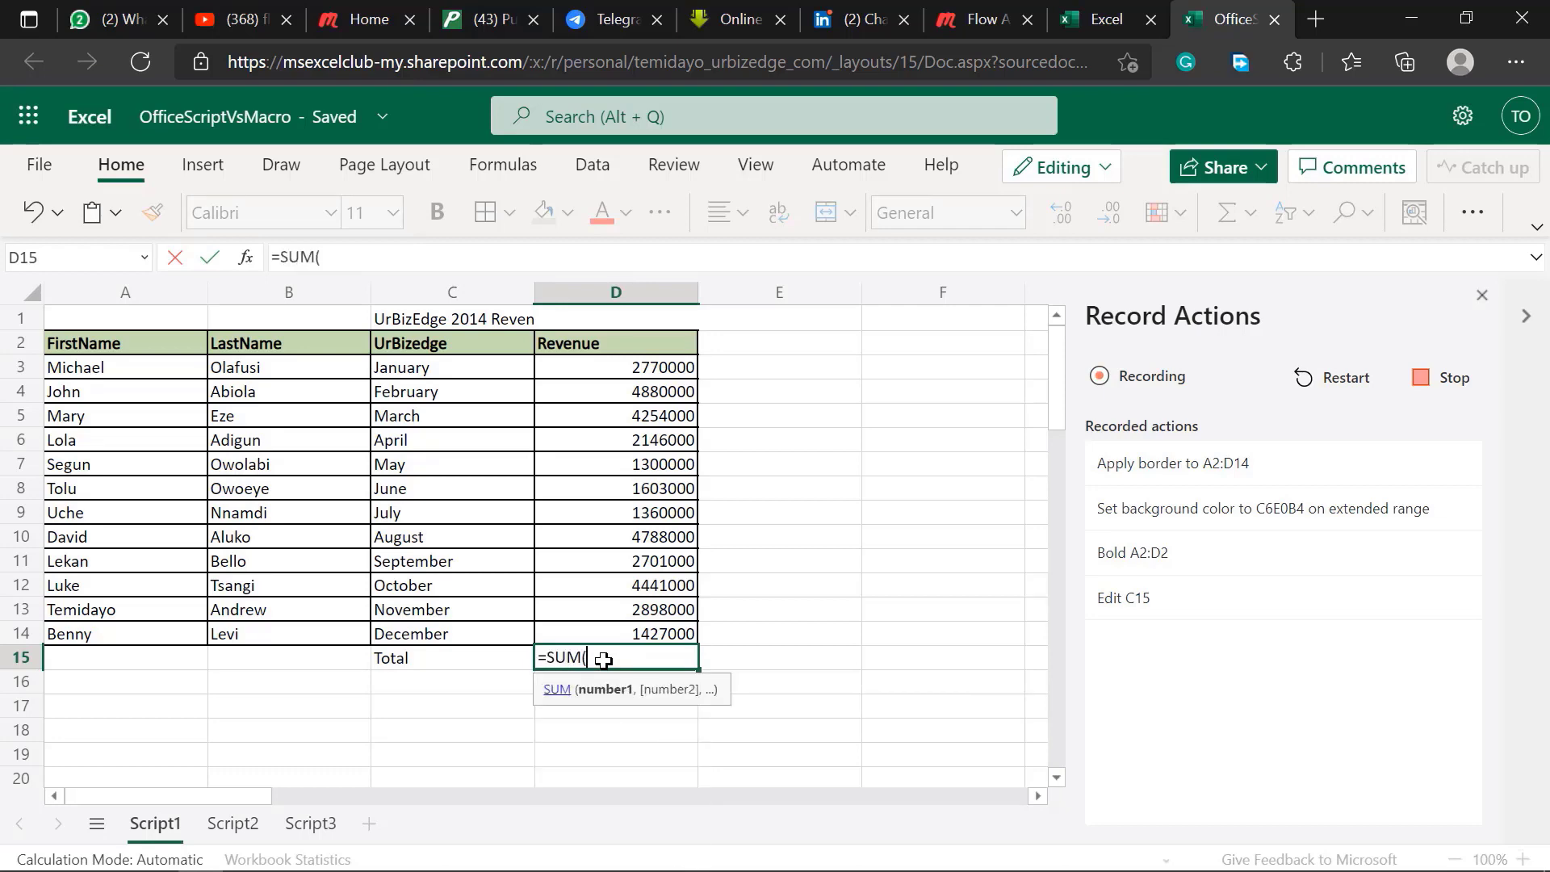
click(586, 364)
key(ctrl+shift+Down)
text())
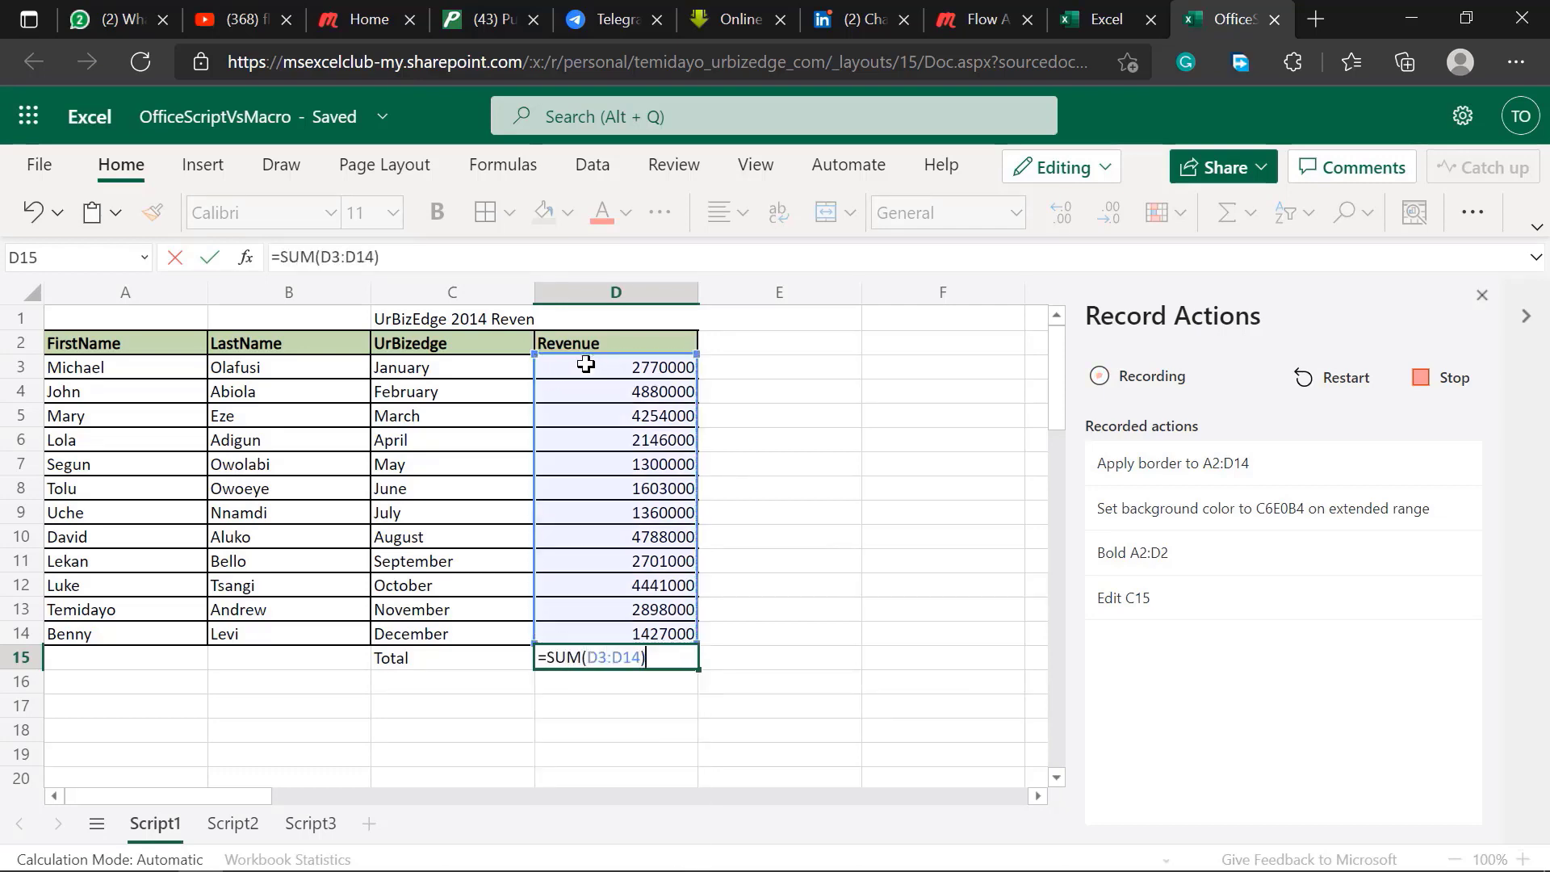
key(Return)
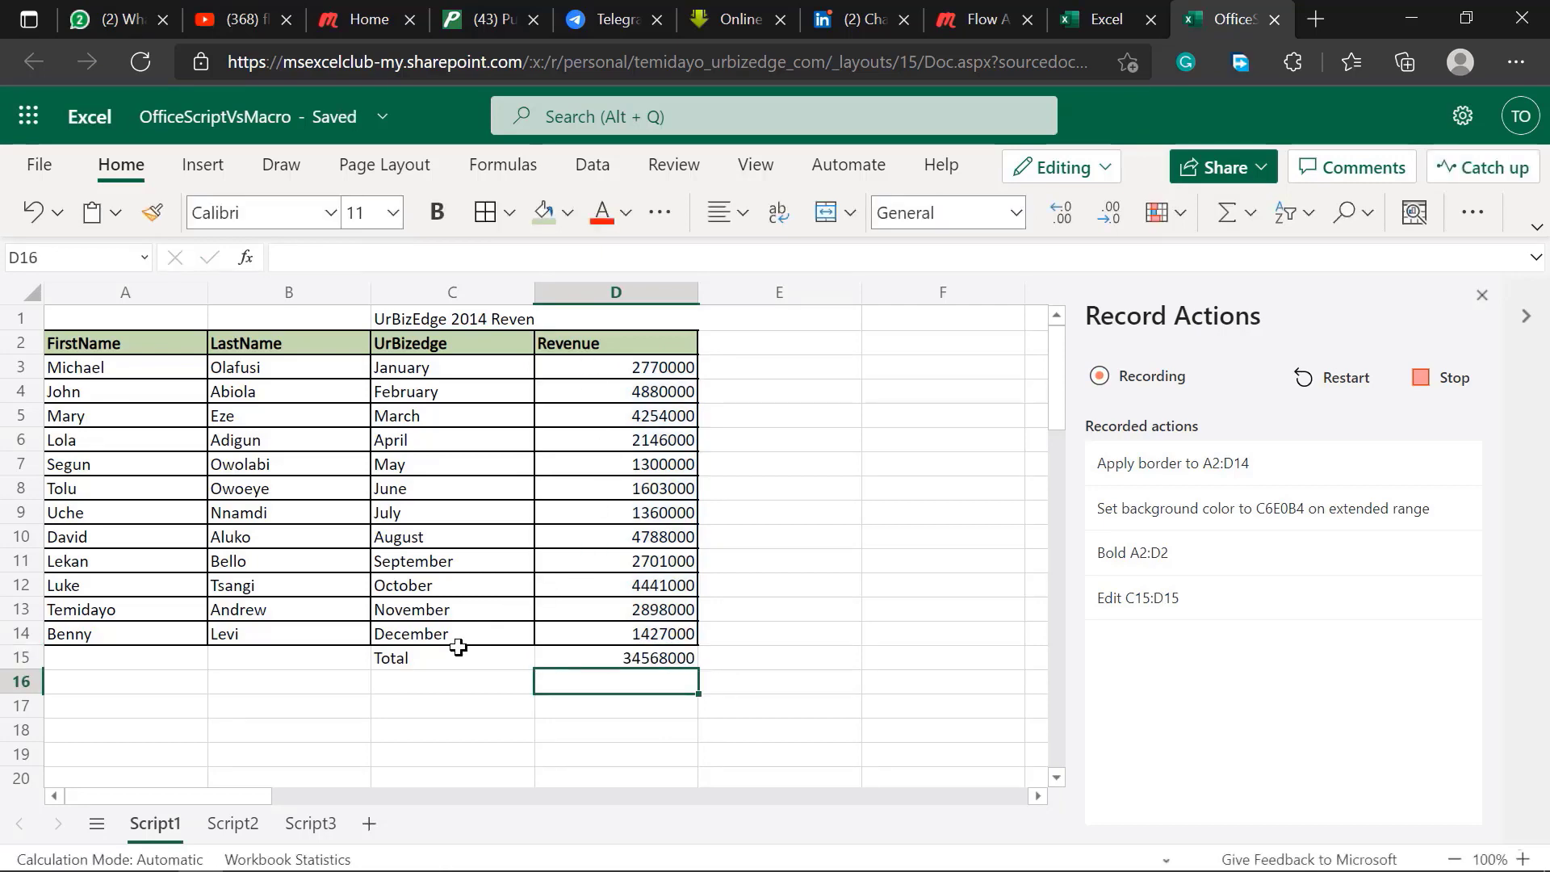
- Apply a thick outside border around the total row cells C15:D15
click(430, 660)
key(shift+Right)
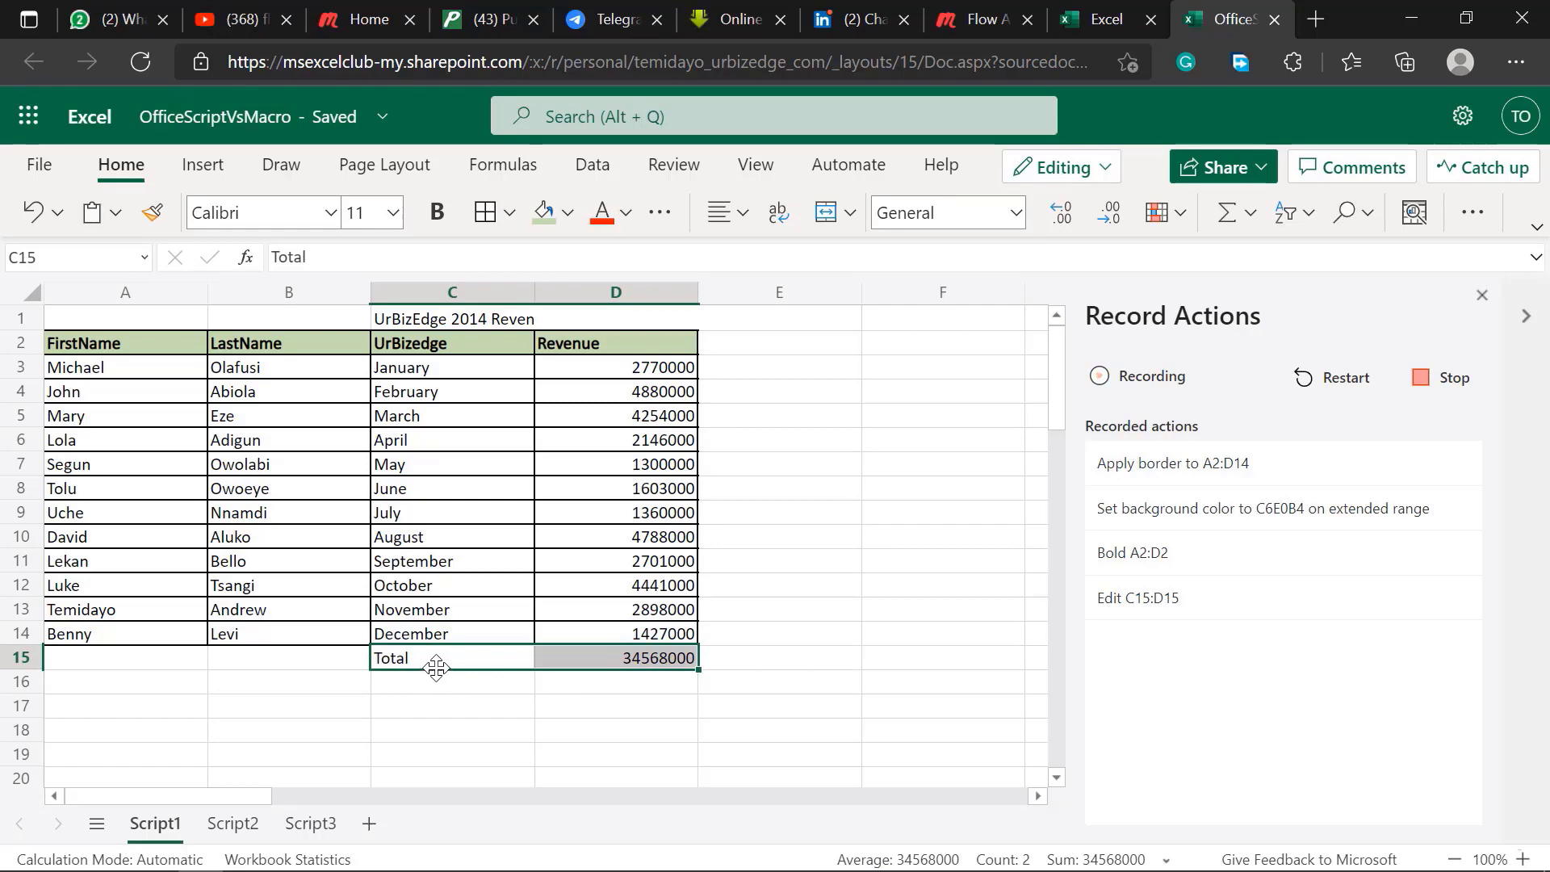
click(508, 215)
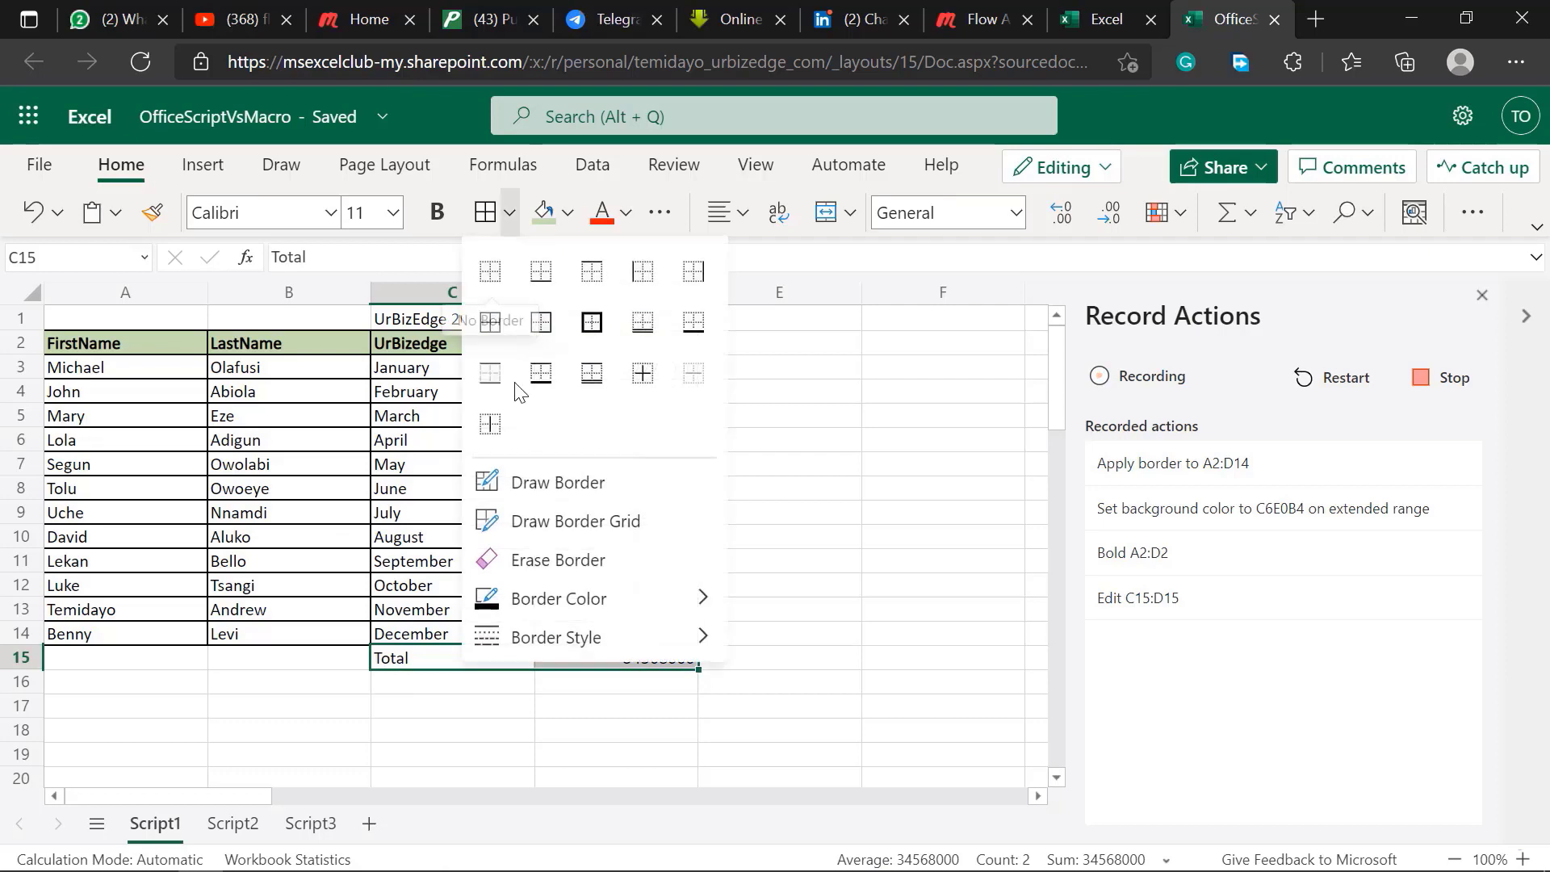
click(582, 324)
click(793, 696)
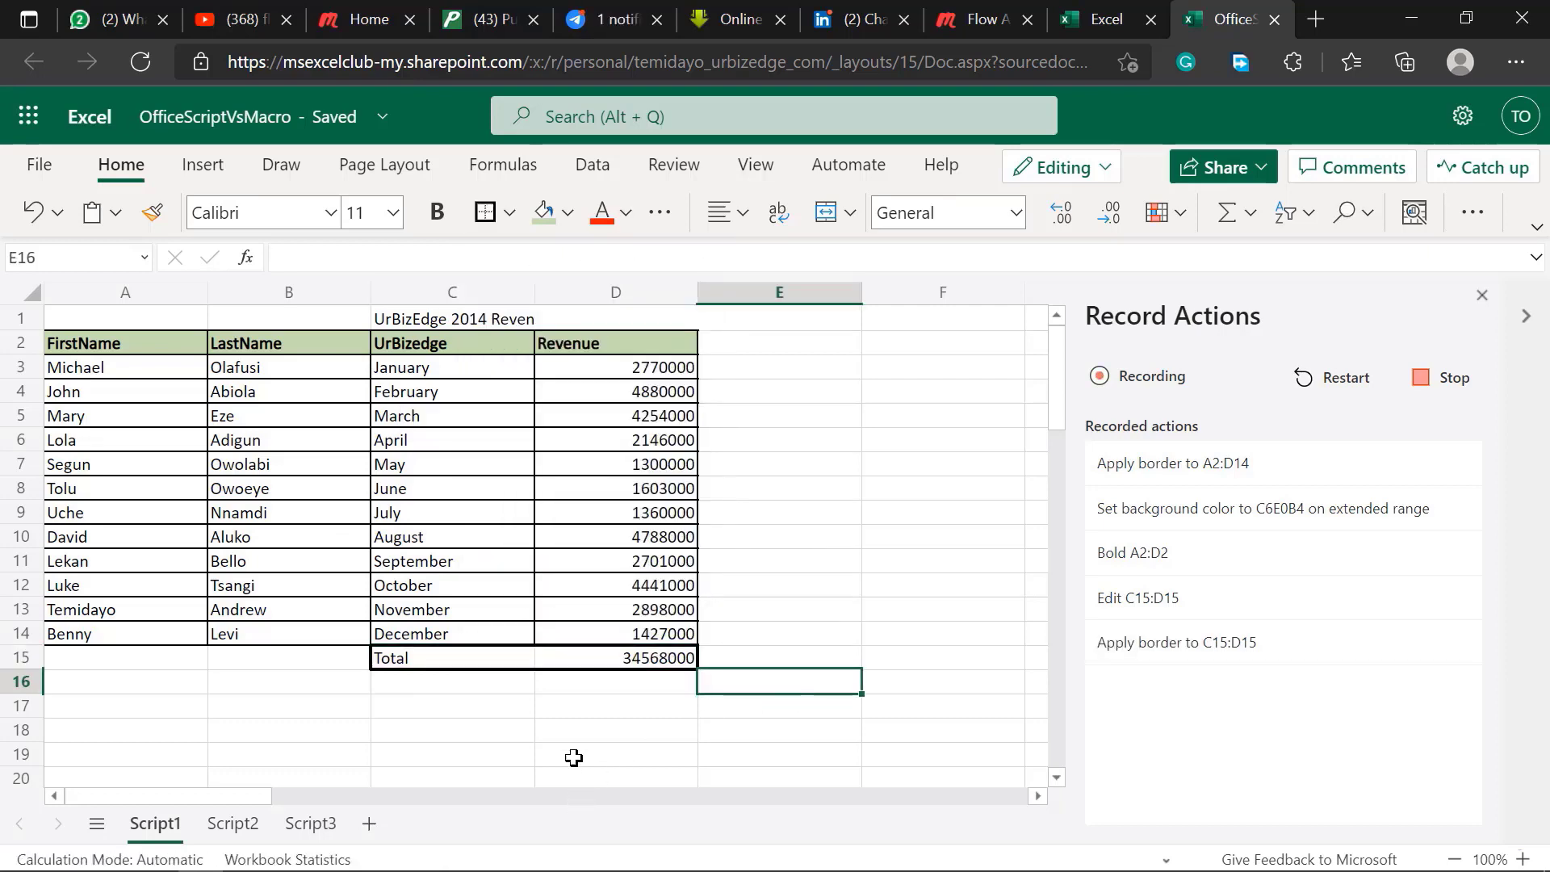
- Format the revenue cells D3:D15 as currency with the ₦ Edo symbol and 0 decimal places
click(585, 365)
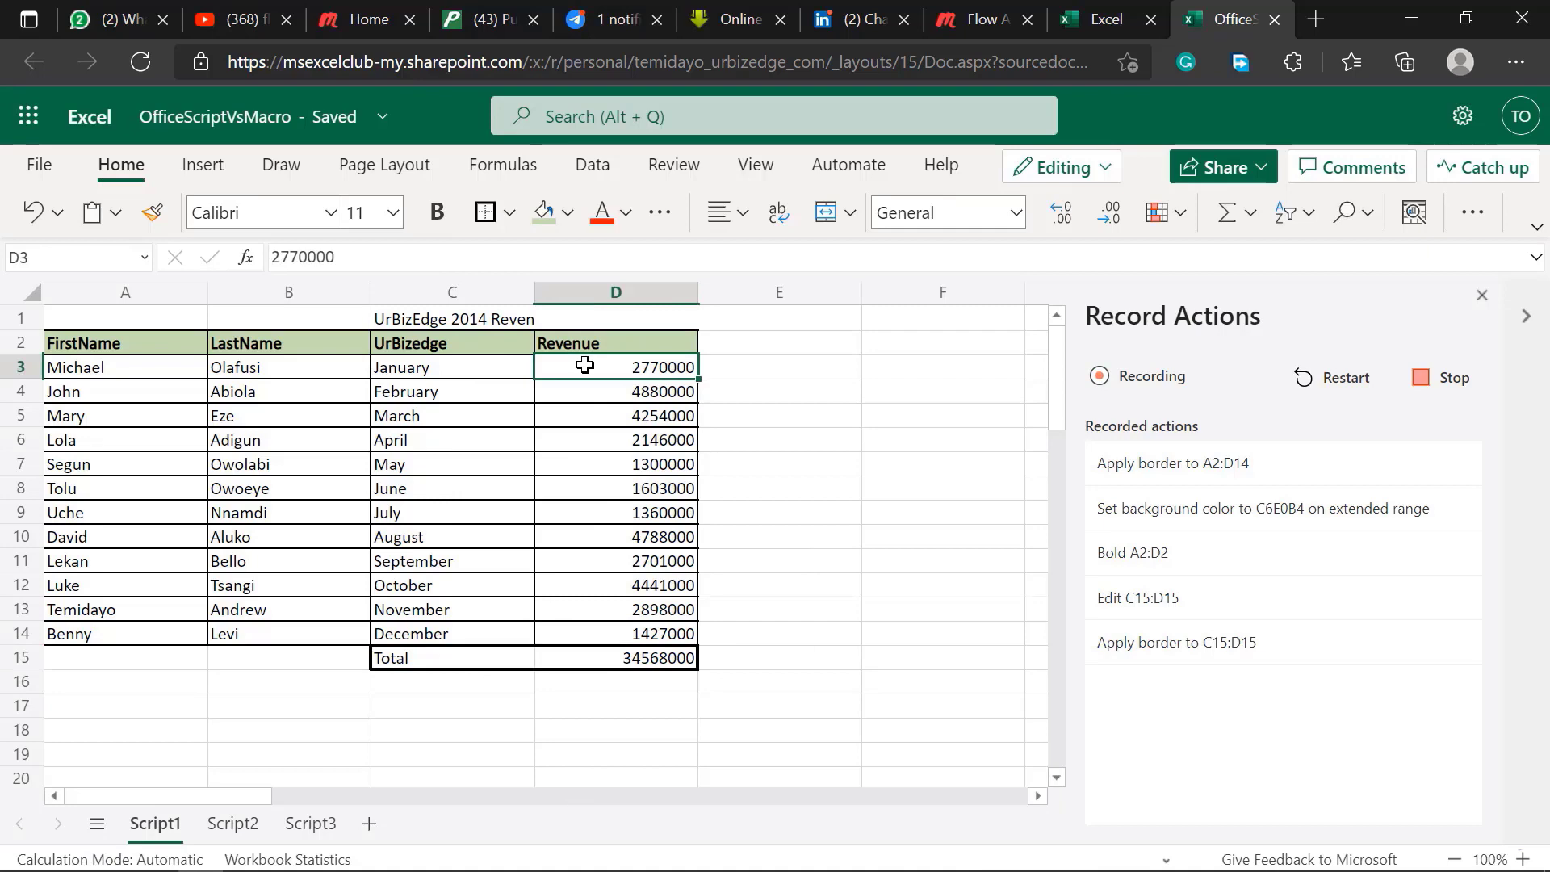
key(ctrl+shift+Down)
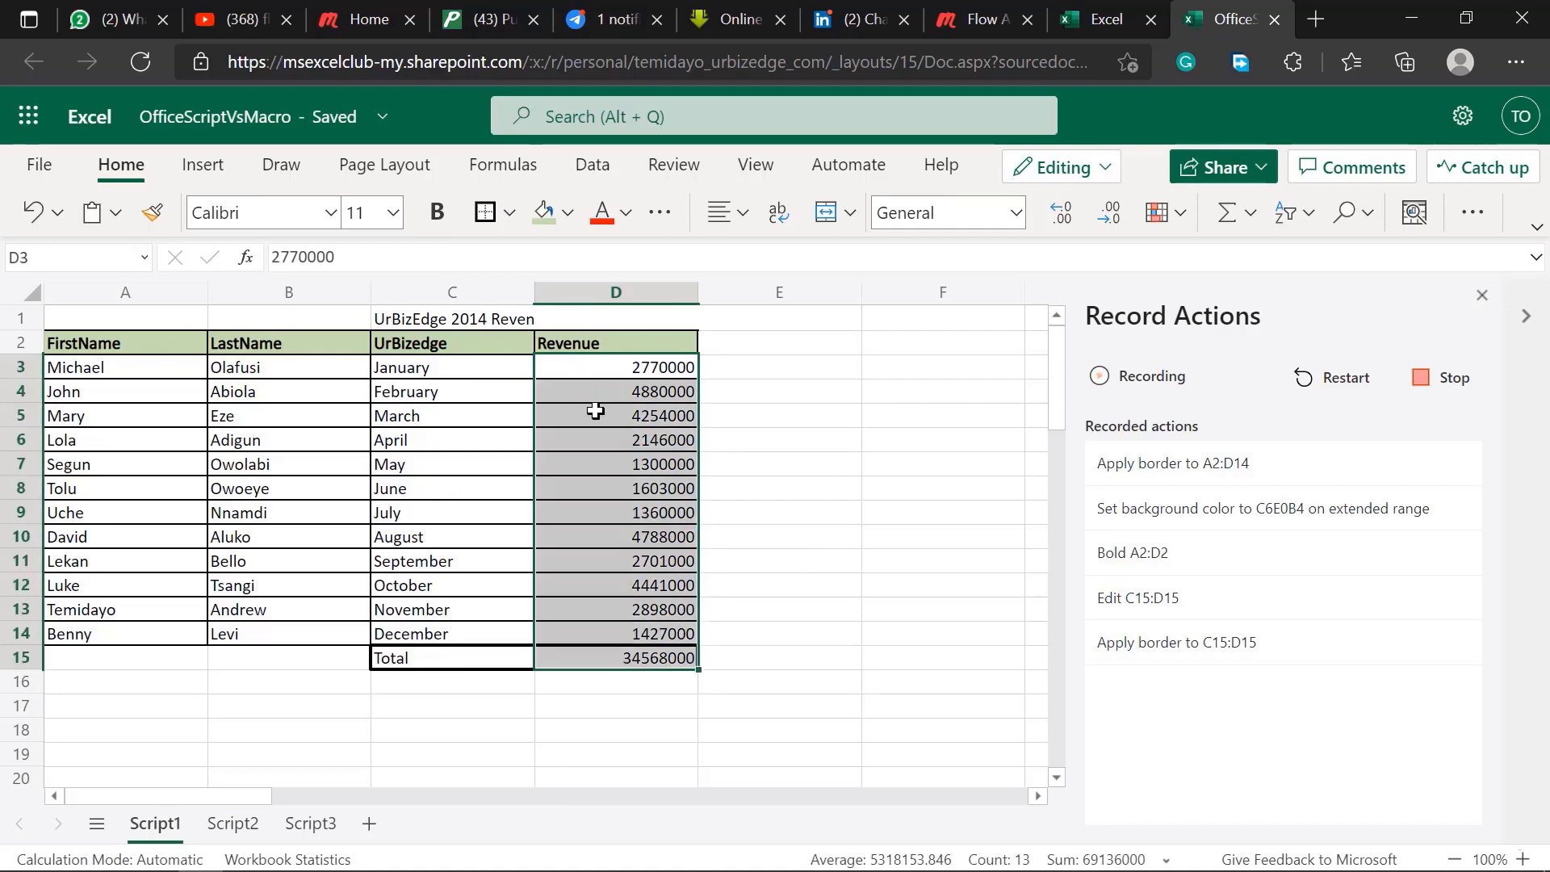
right_click(595, 411)
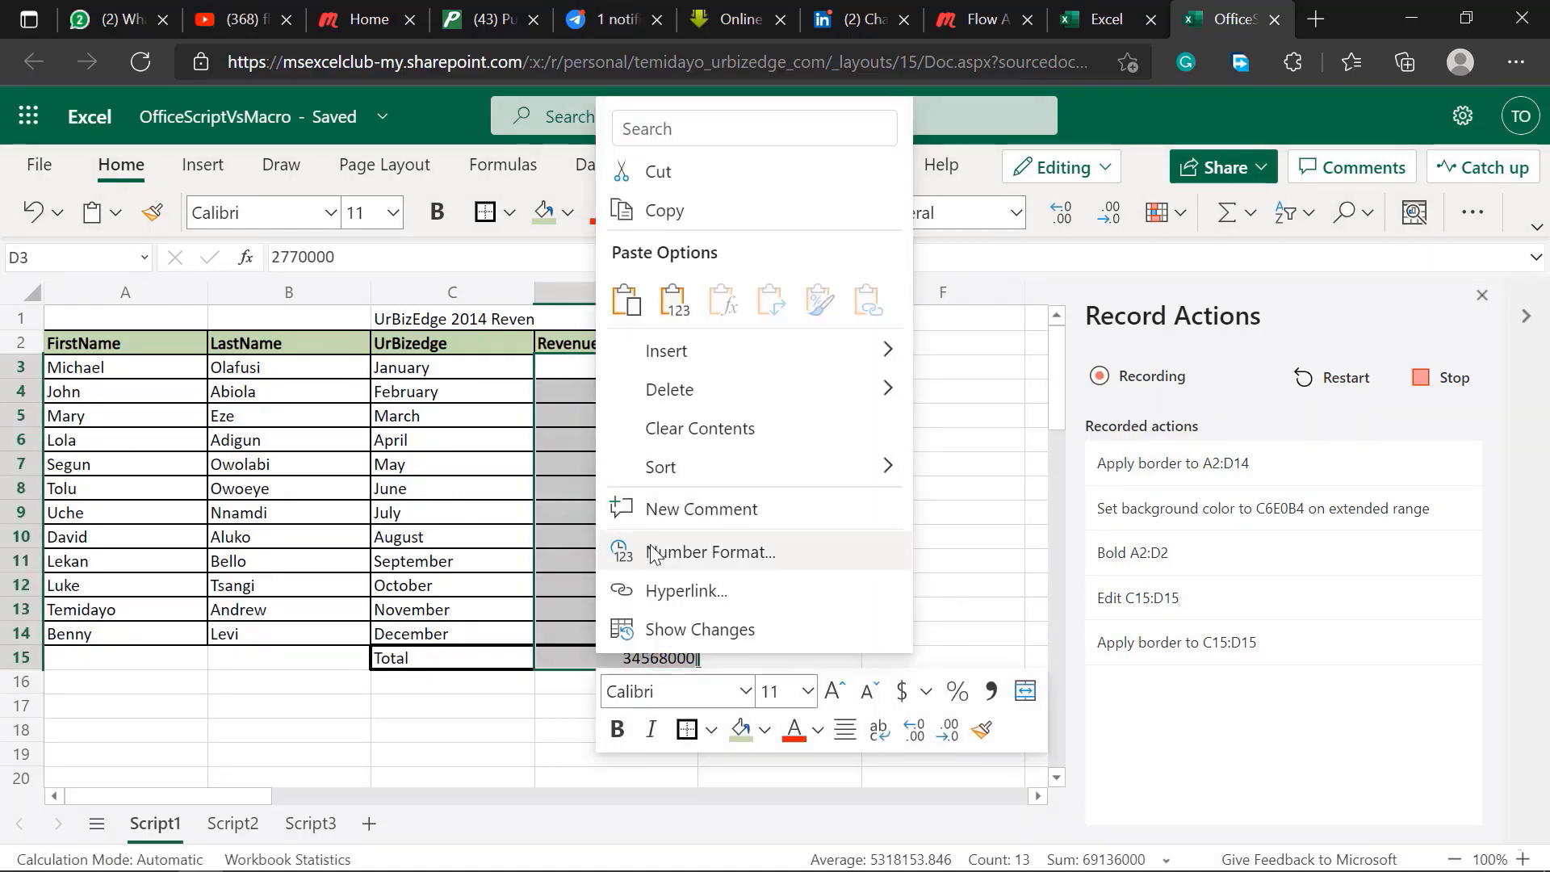
click(653, 554)
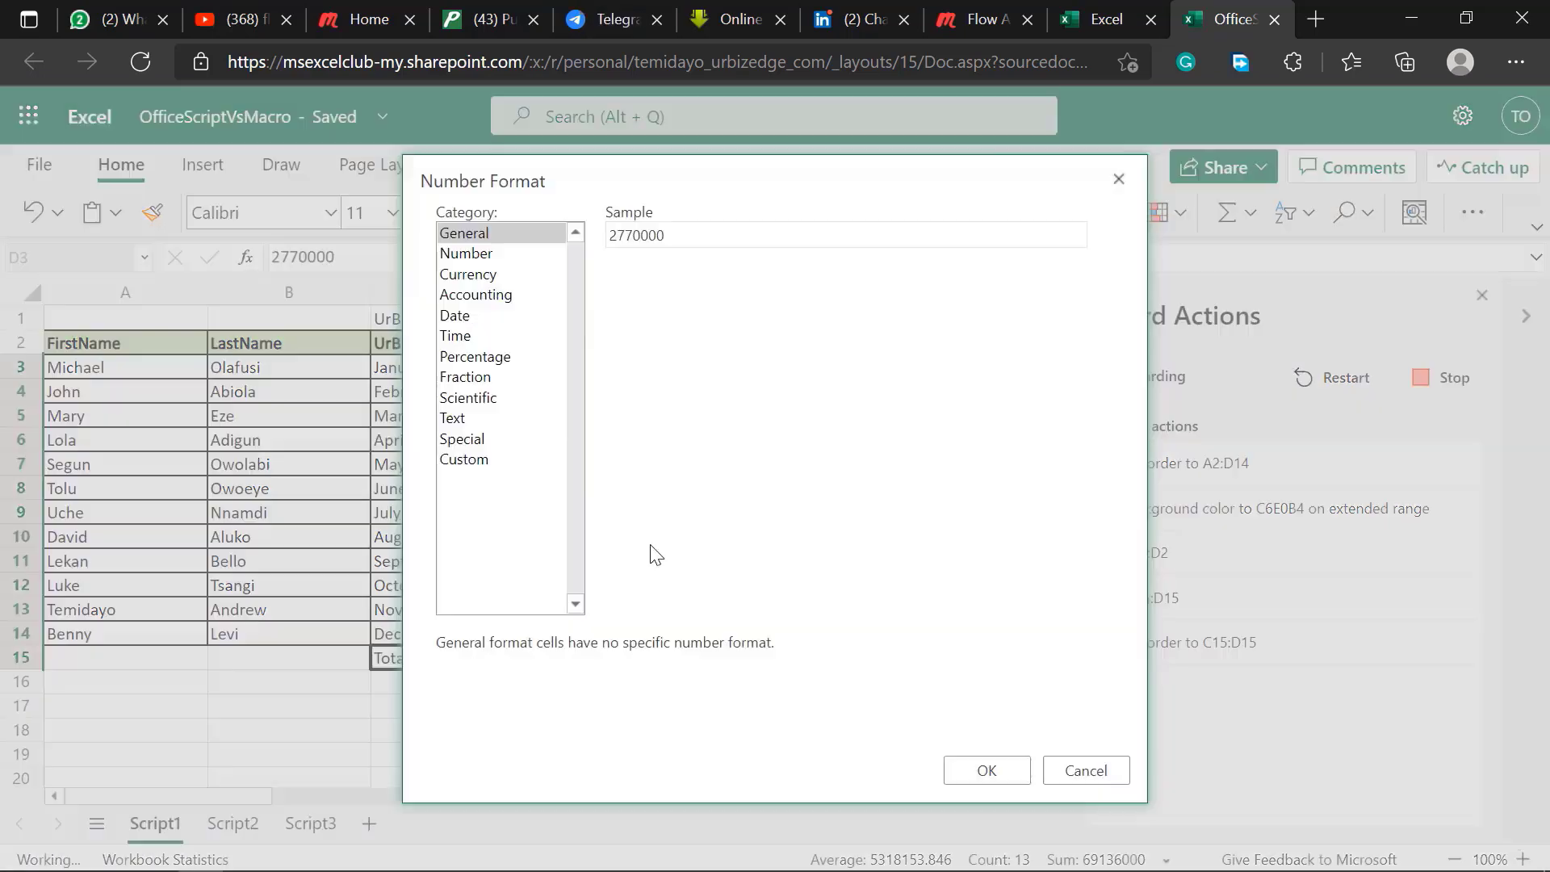
click(484, 276)
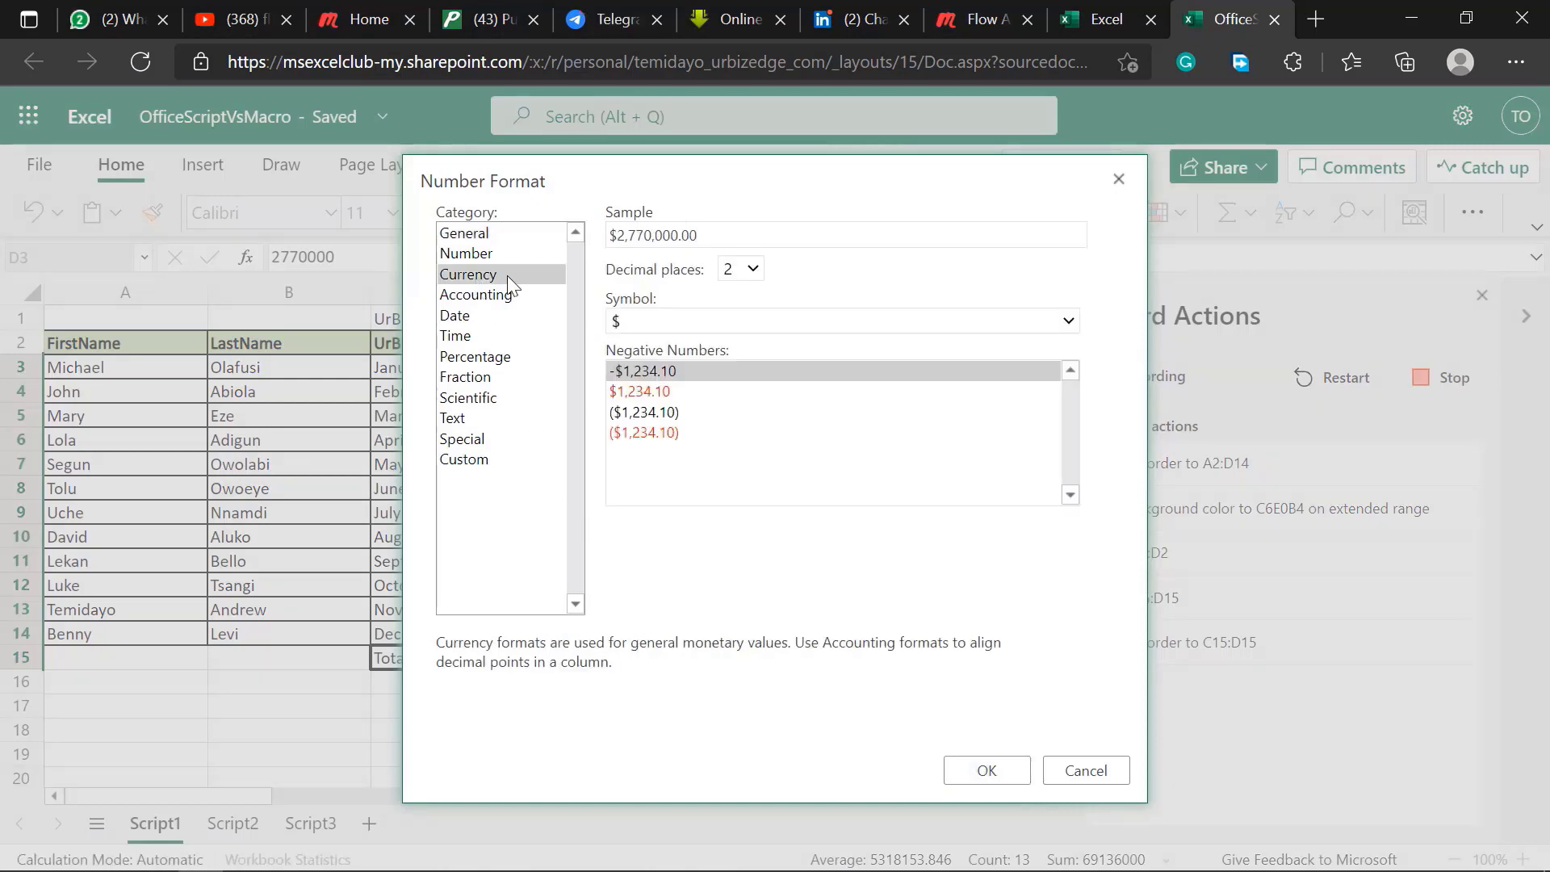
click(1070, 321)
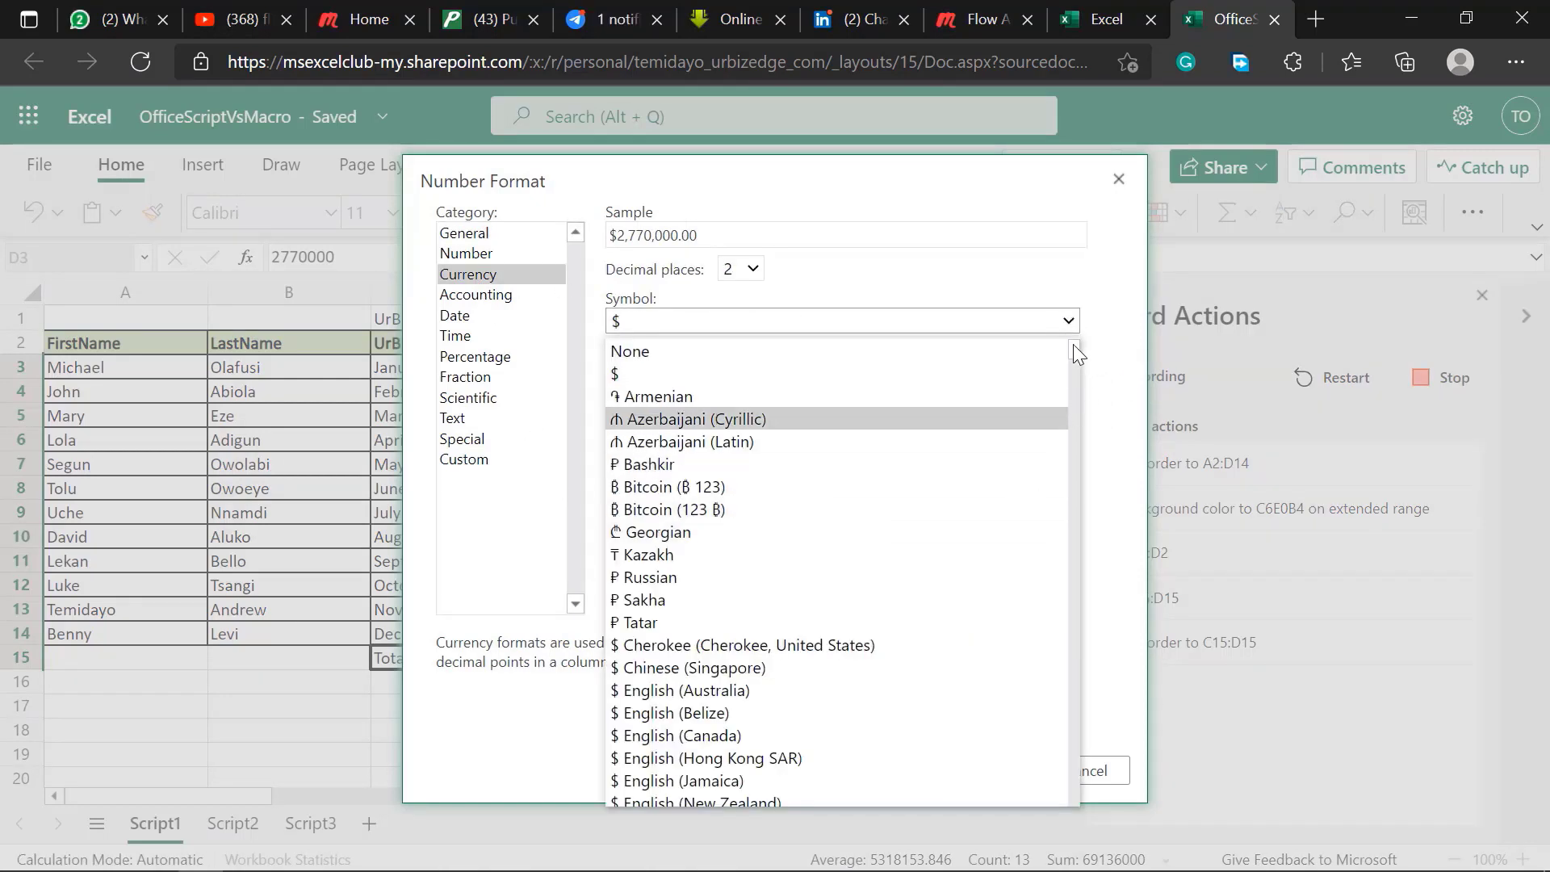
drag(1072, 346, 1072, 376)
click(790, 425)
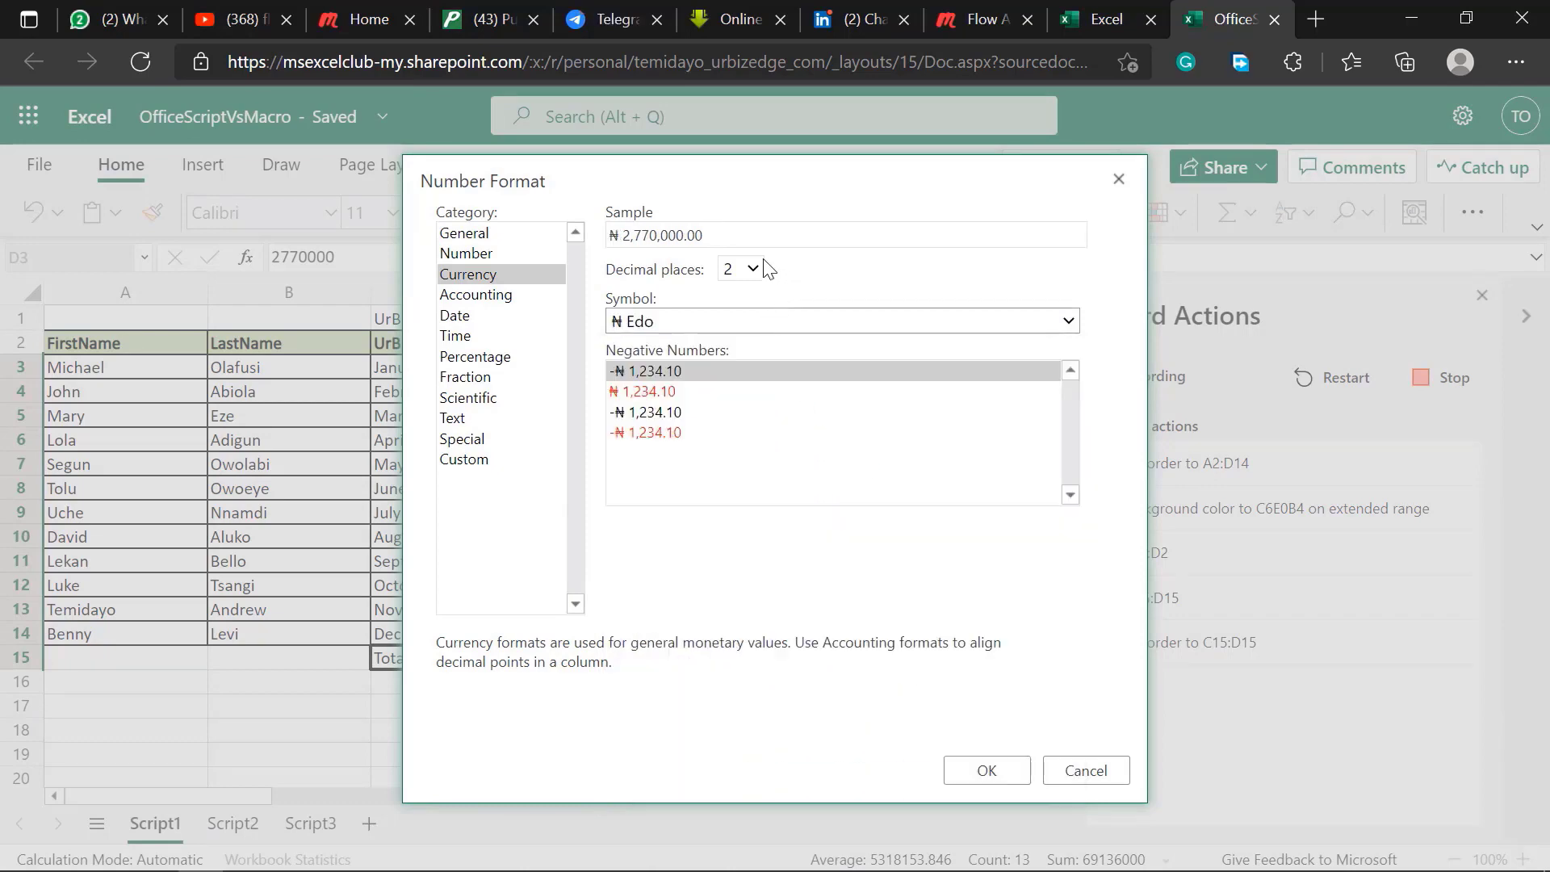
click(753, 268)
click(738, 295)
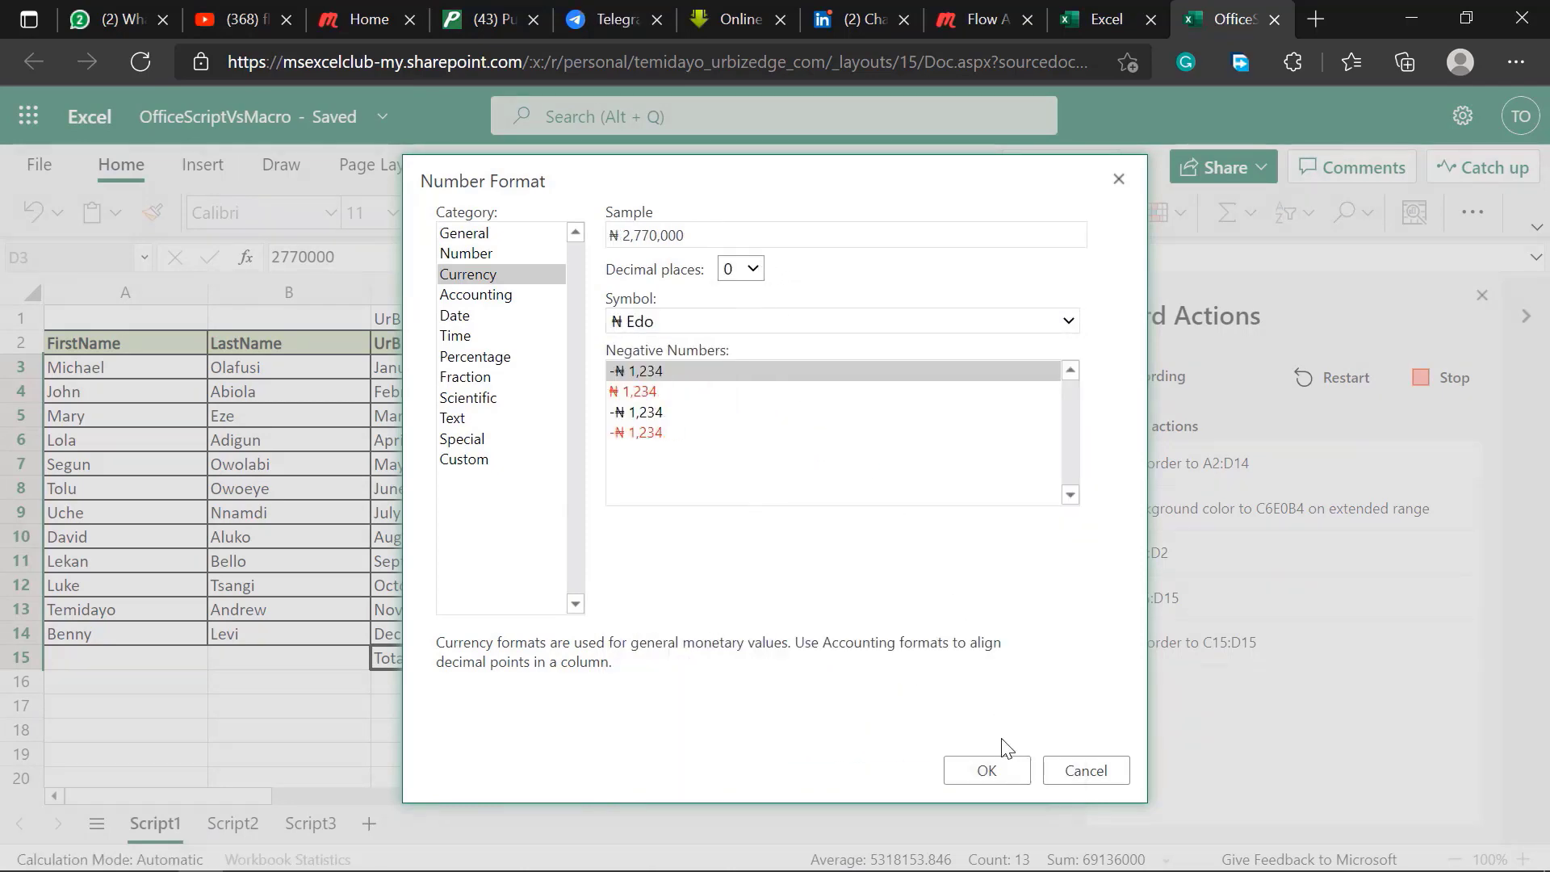
click(989, 769)
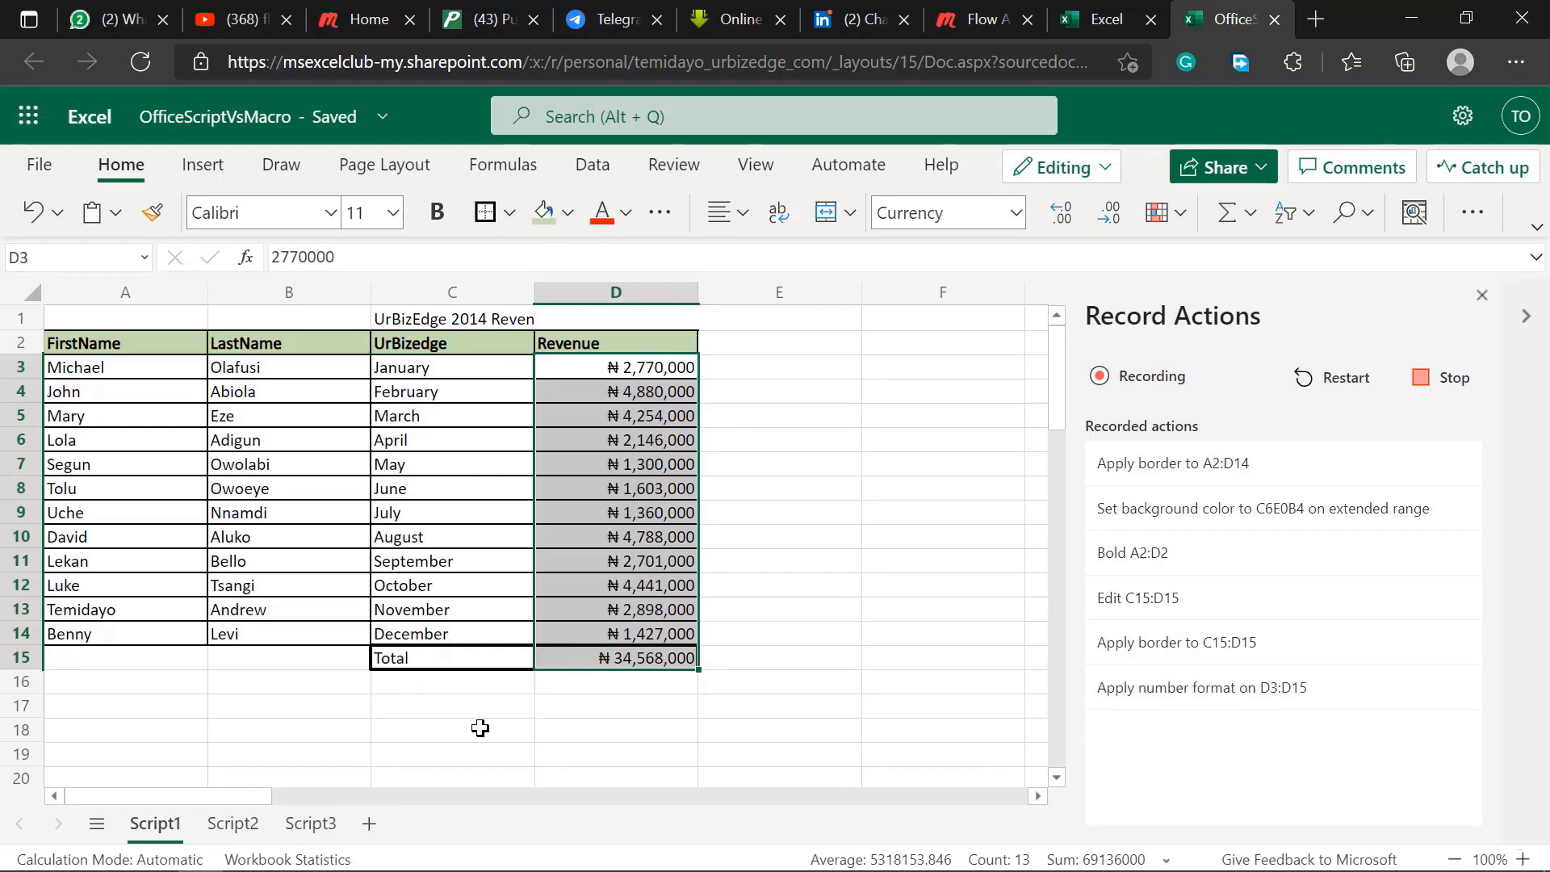
- Merge and center the title across A1:D1, accepting that only the upper-left value is kept
click(125, 313)
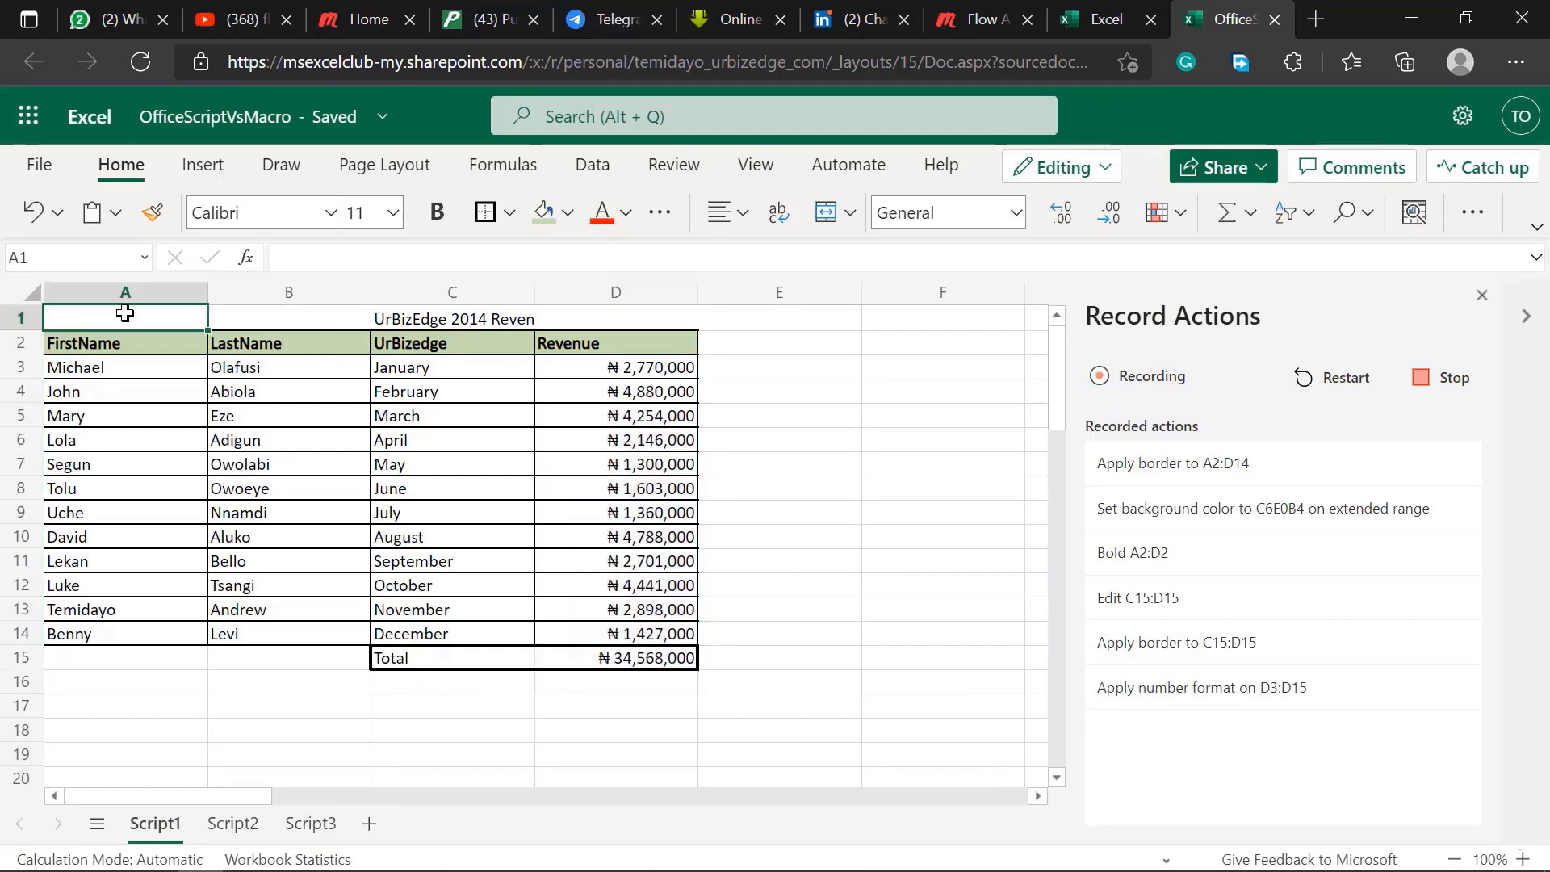
key(shift+Right)
key(shift+Right)
key(shift+Right)
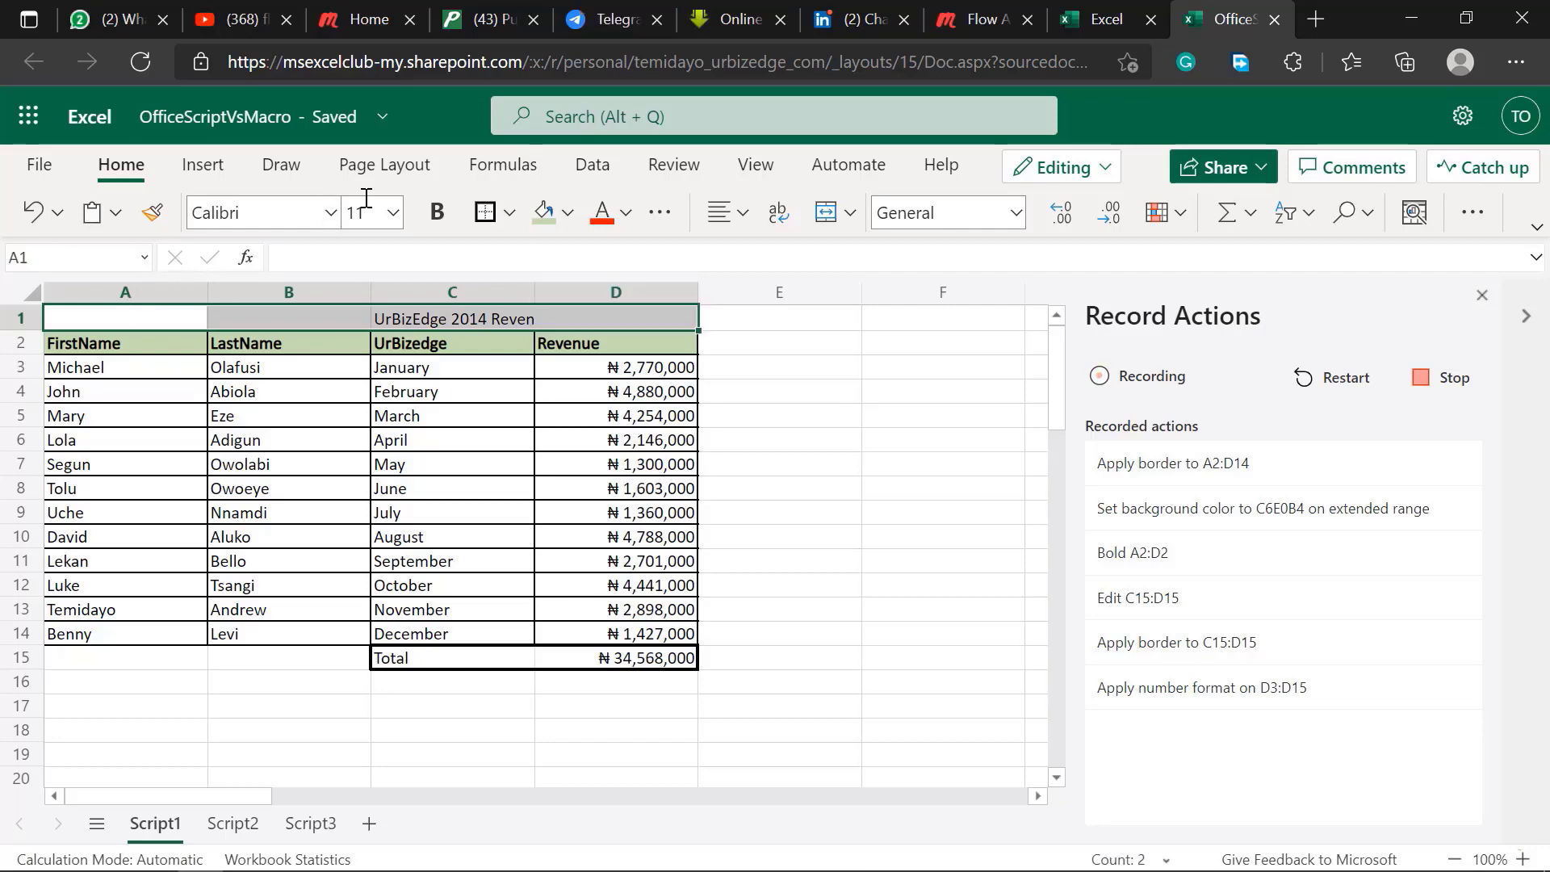
click(822, 216)
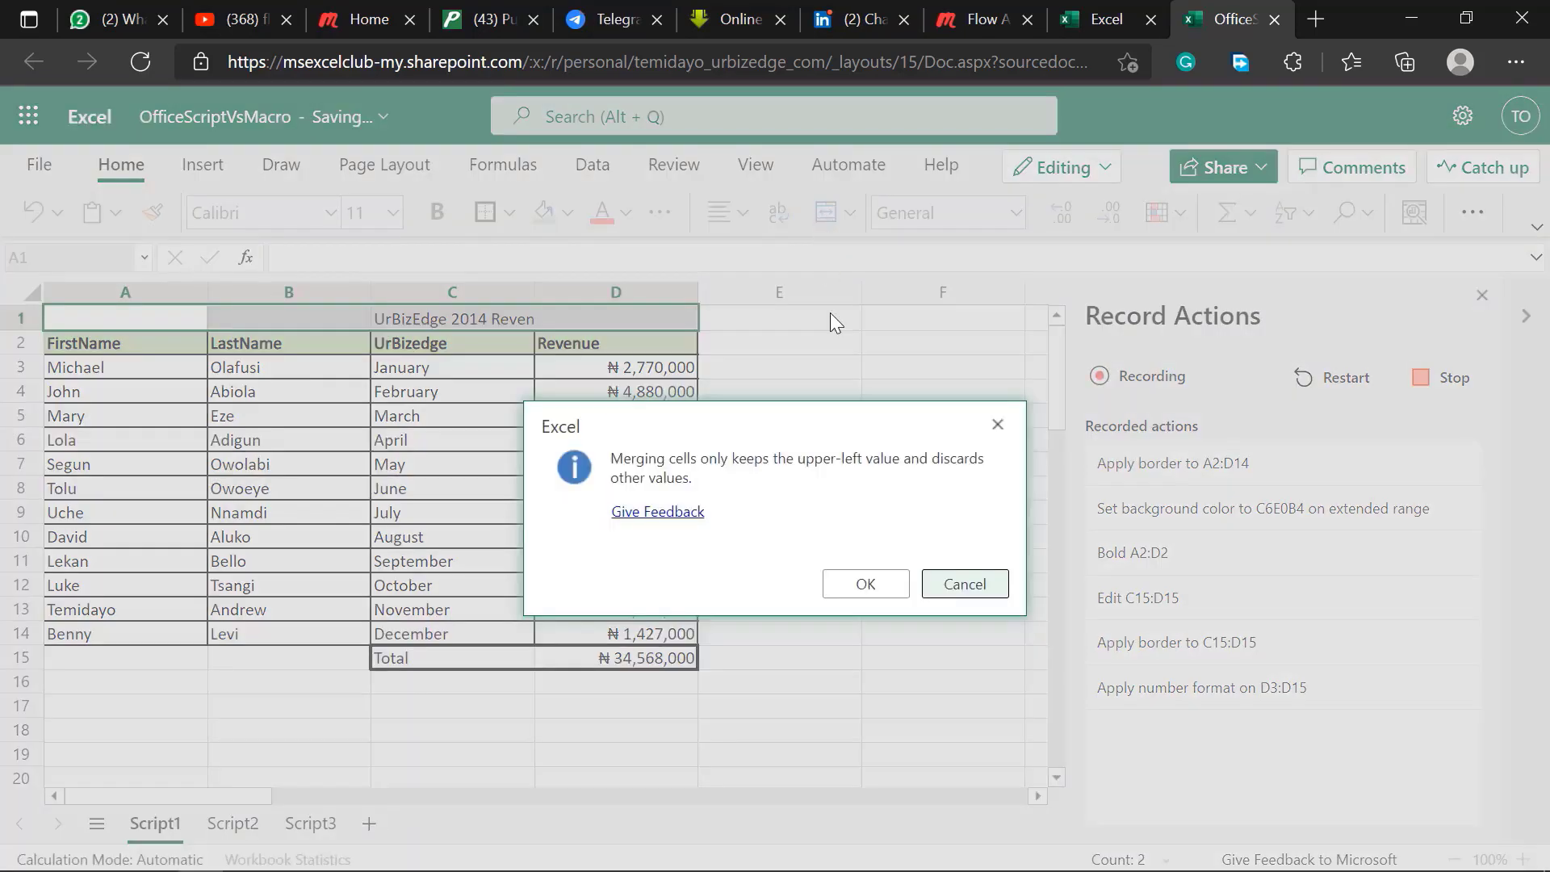
click(874, 588)
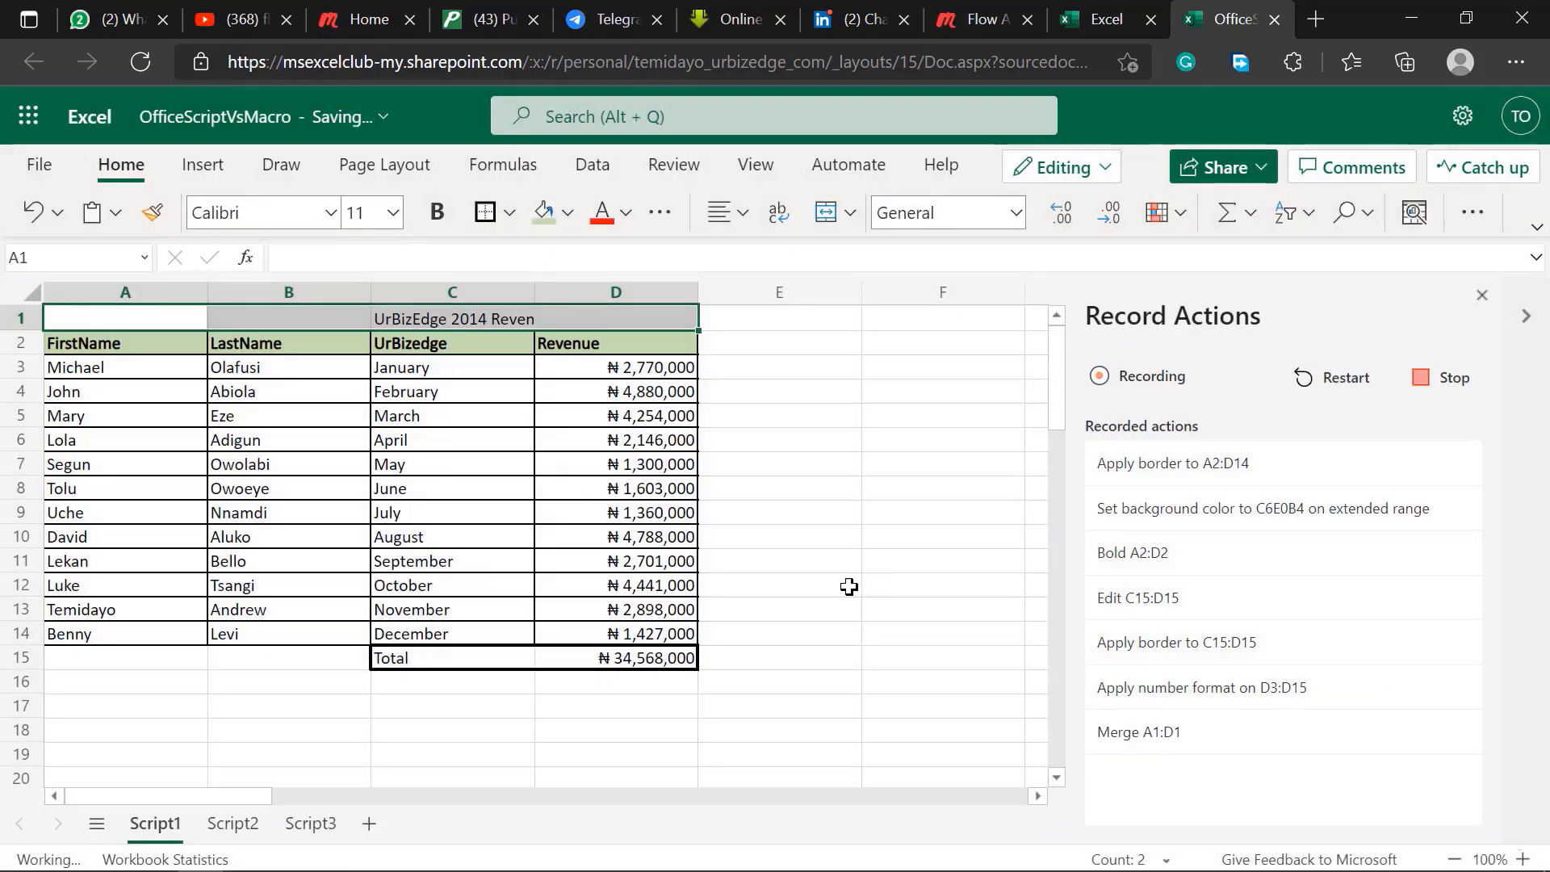
click(271, 733)
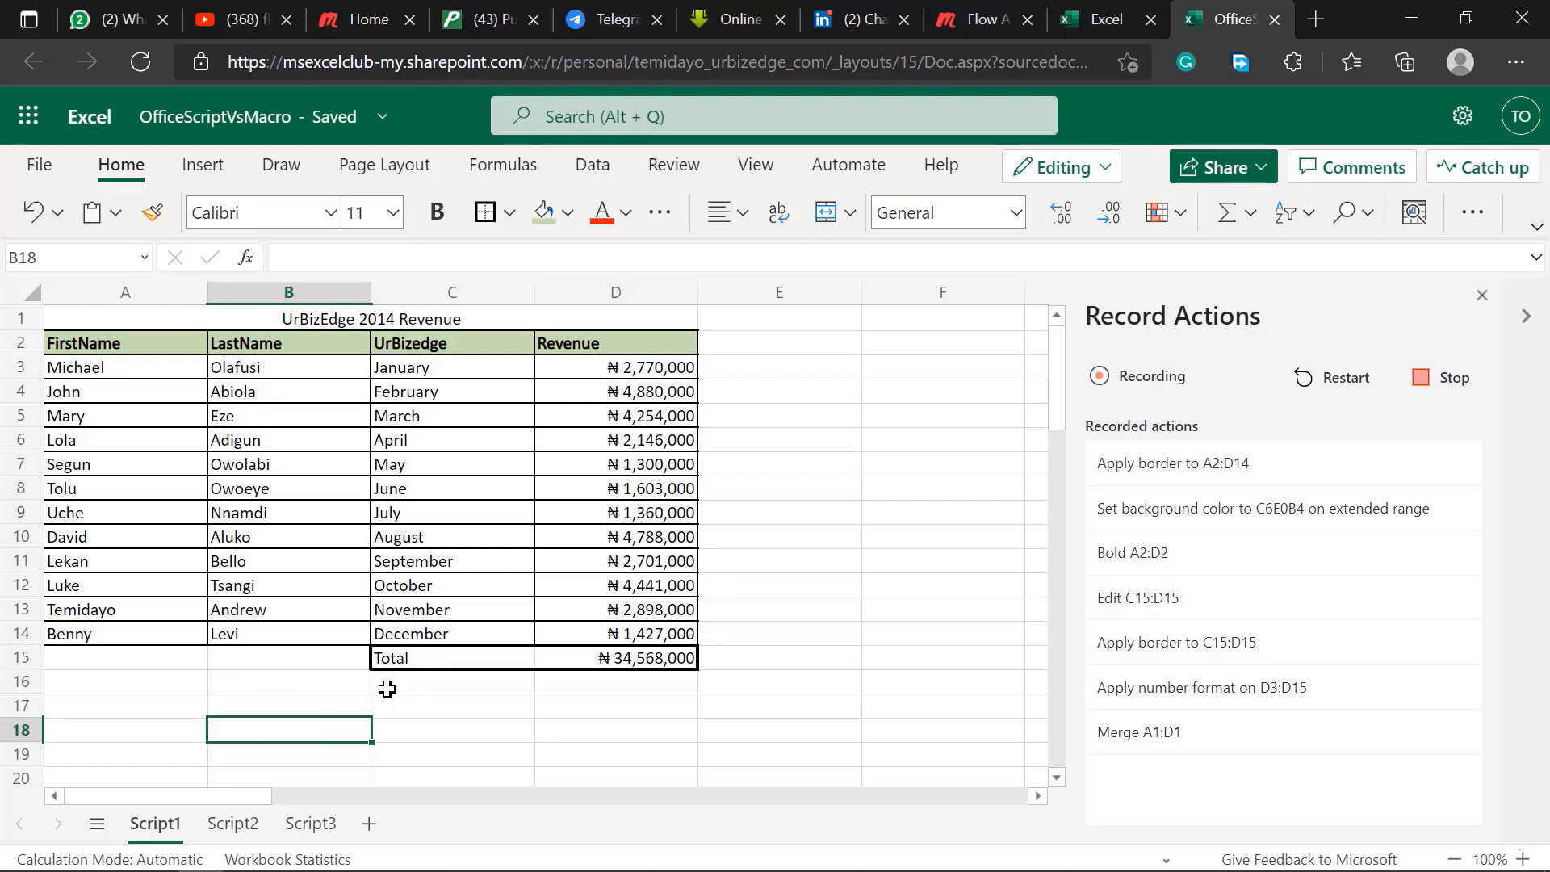
- Fill the total cell D15 with light green (C6E0B4) and stop recording actions
click(589, 661)
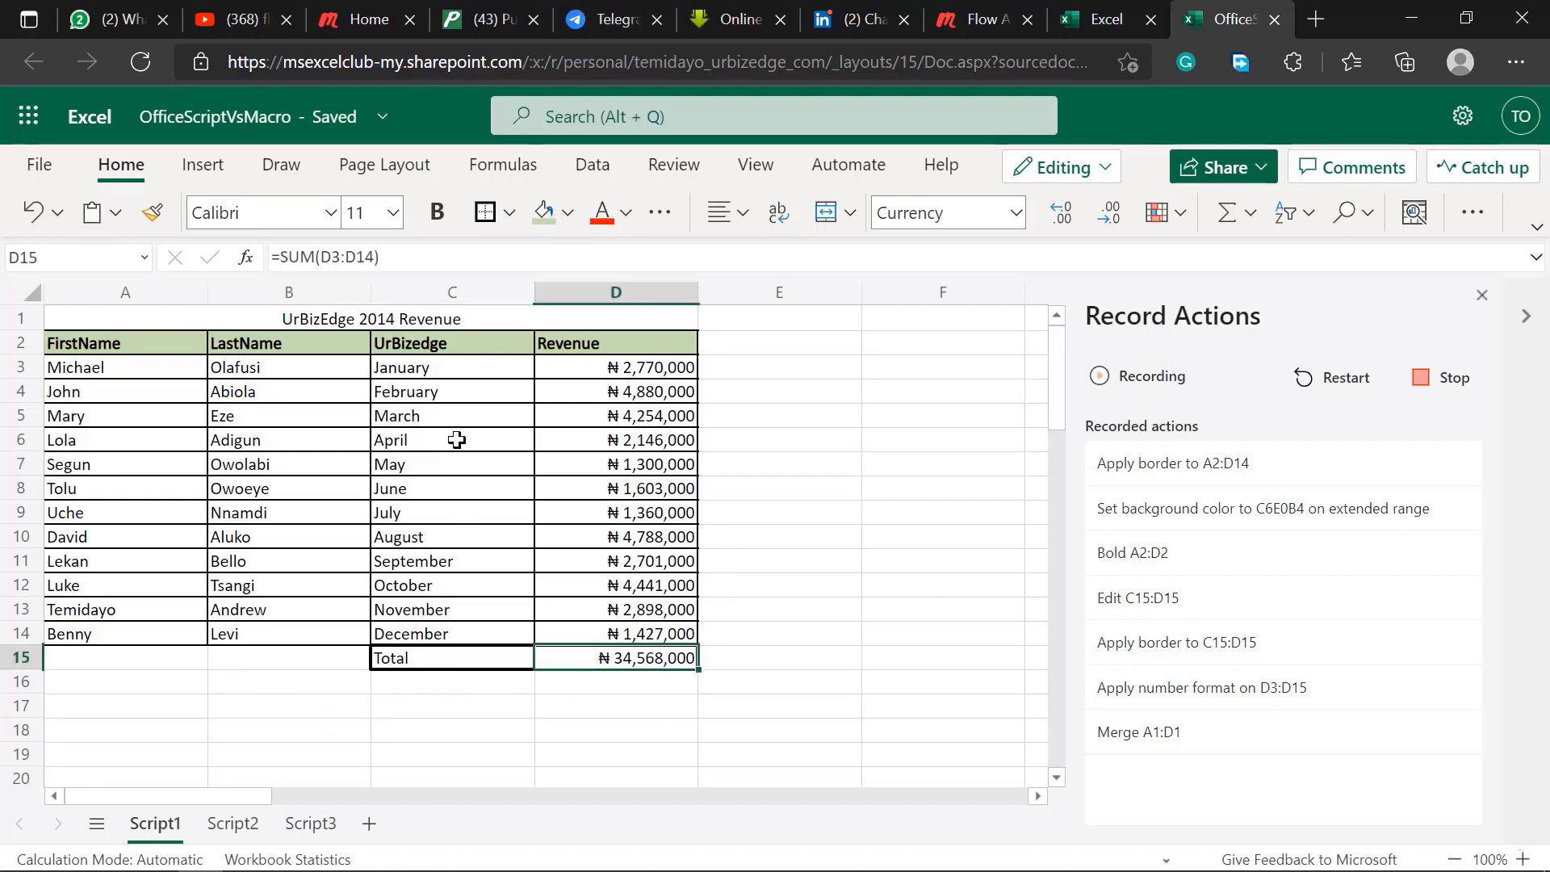
click(544, 211)
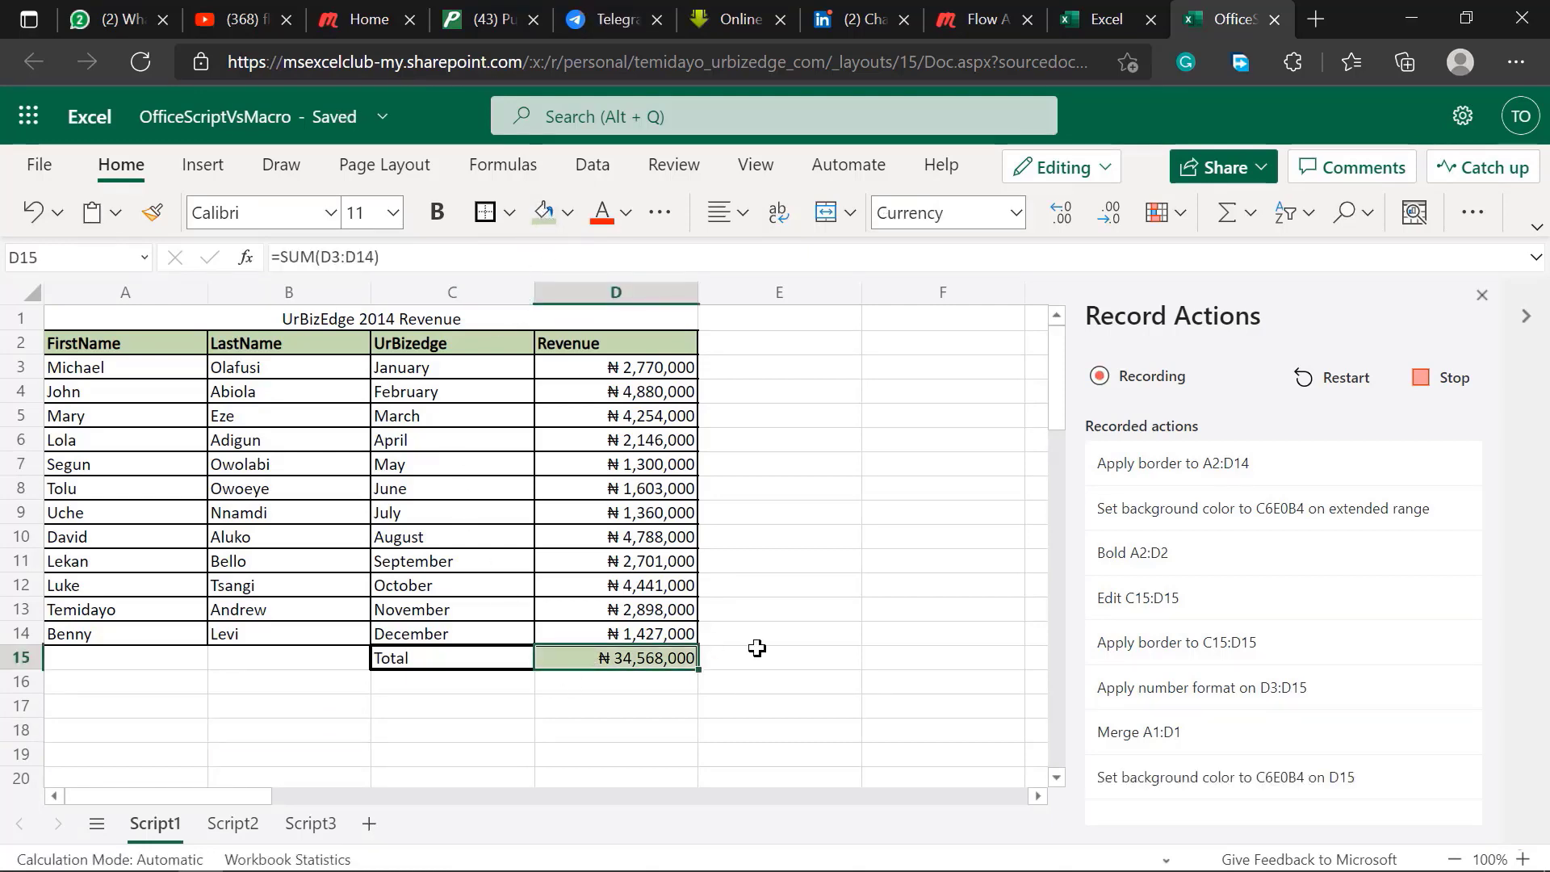
click(1422, 377)
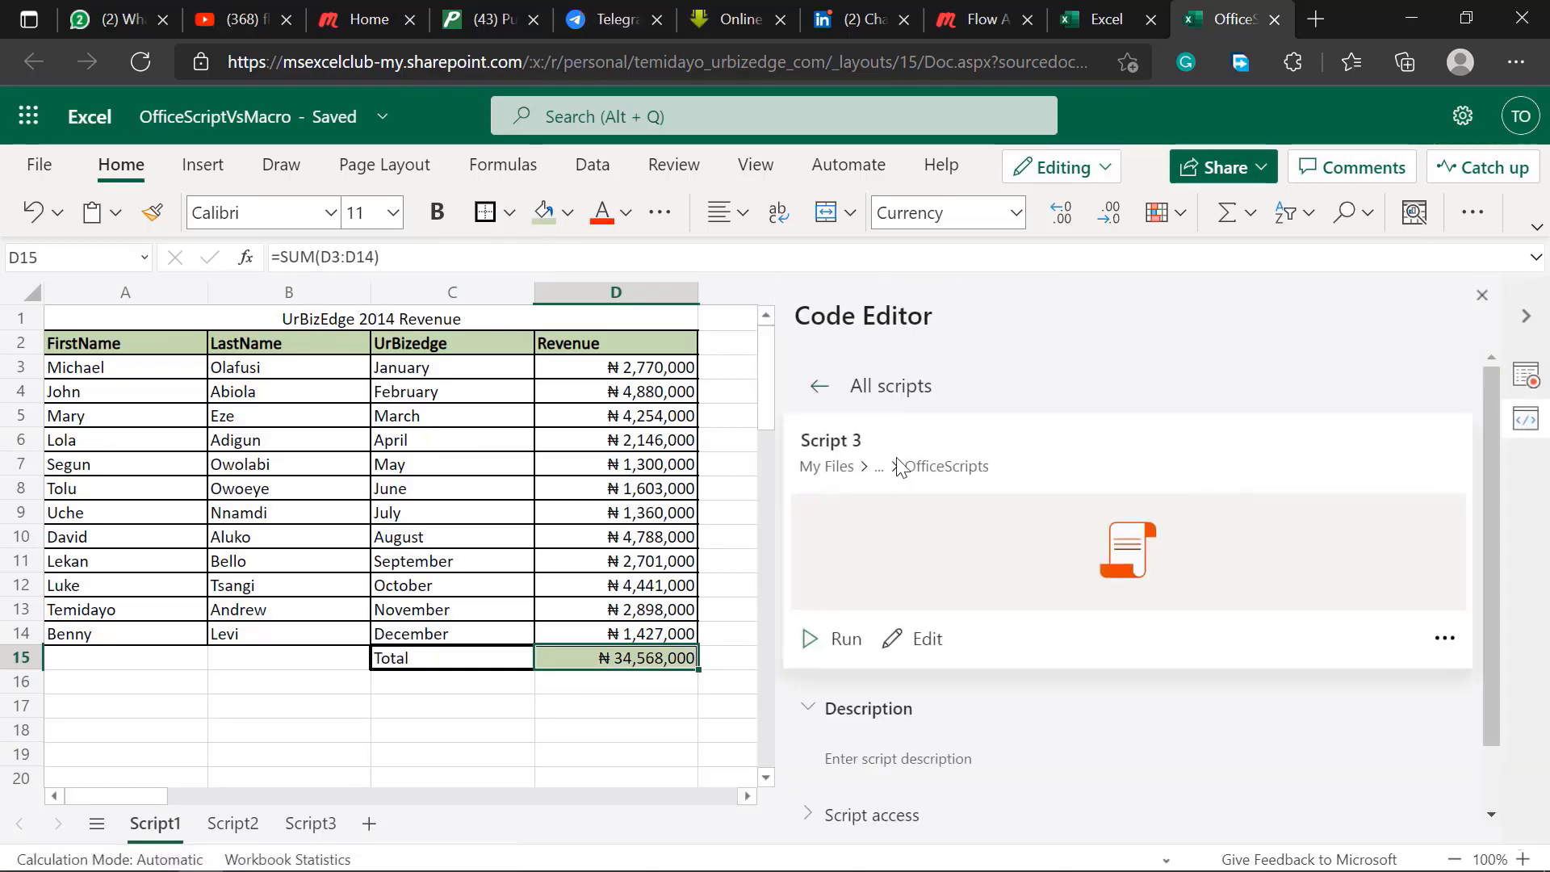
- Rename the recorded script as Tutorial OfficeScript
click(832, 441)
double_click(842, 443)
click(867, 441)
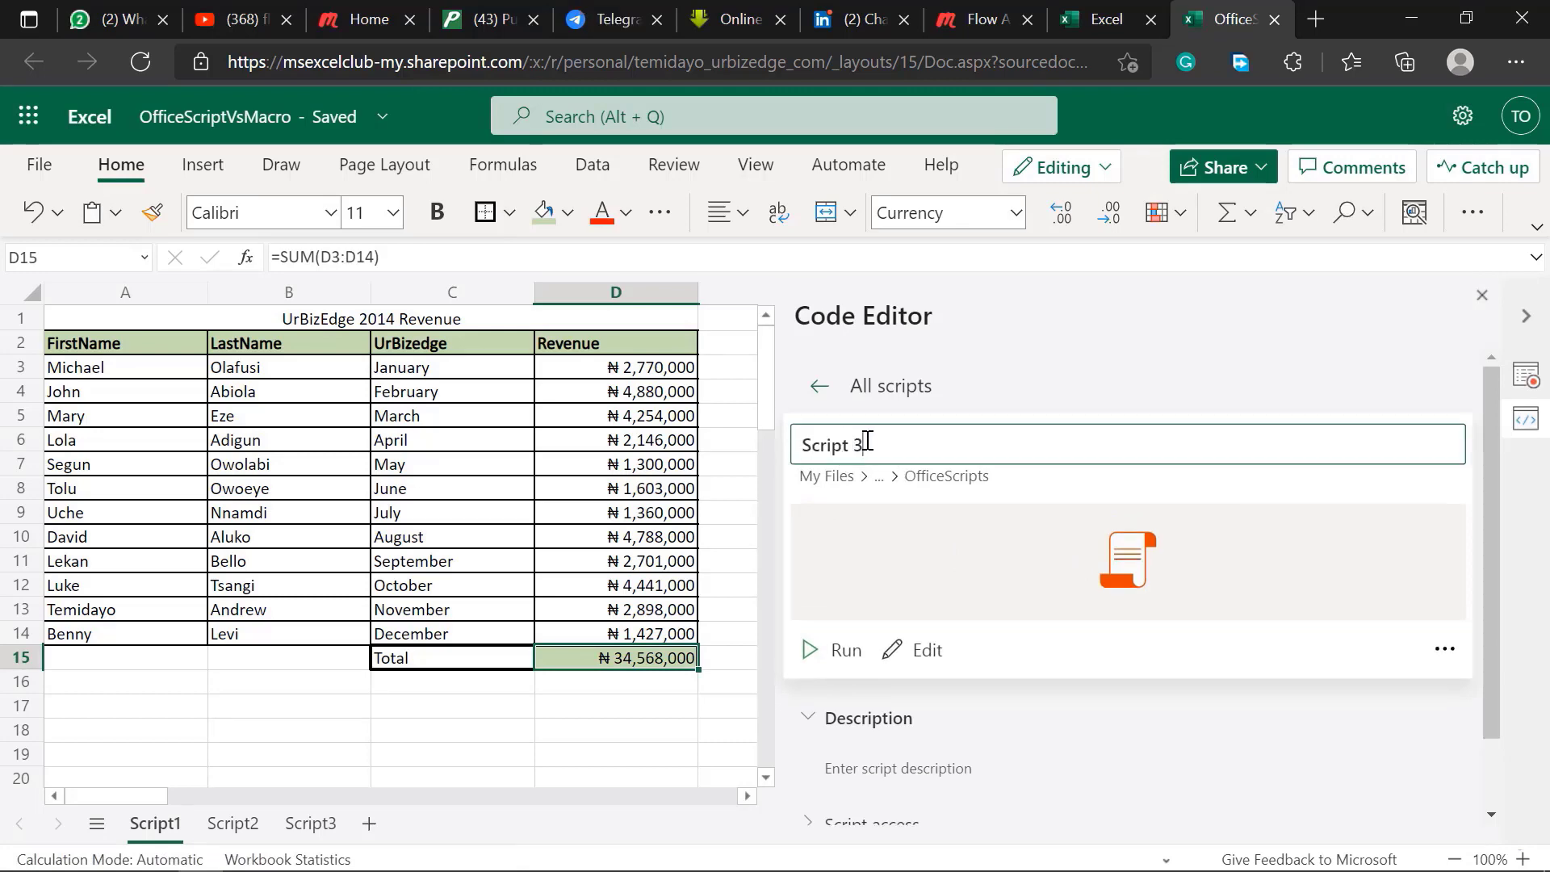
key(BackSpace)
key(BackSpace)
key(BackSpace)
text(T)
text(T)
text(utorial)
text( Off)
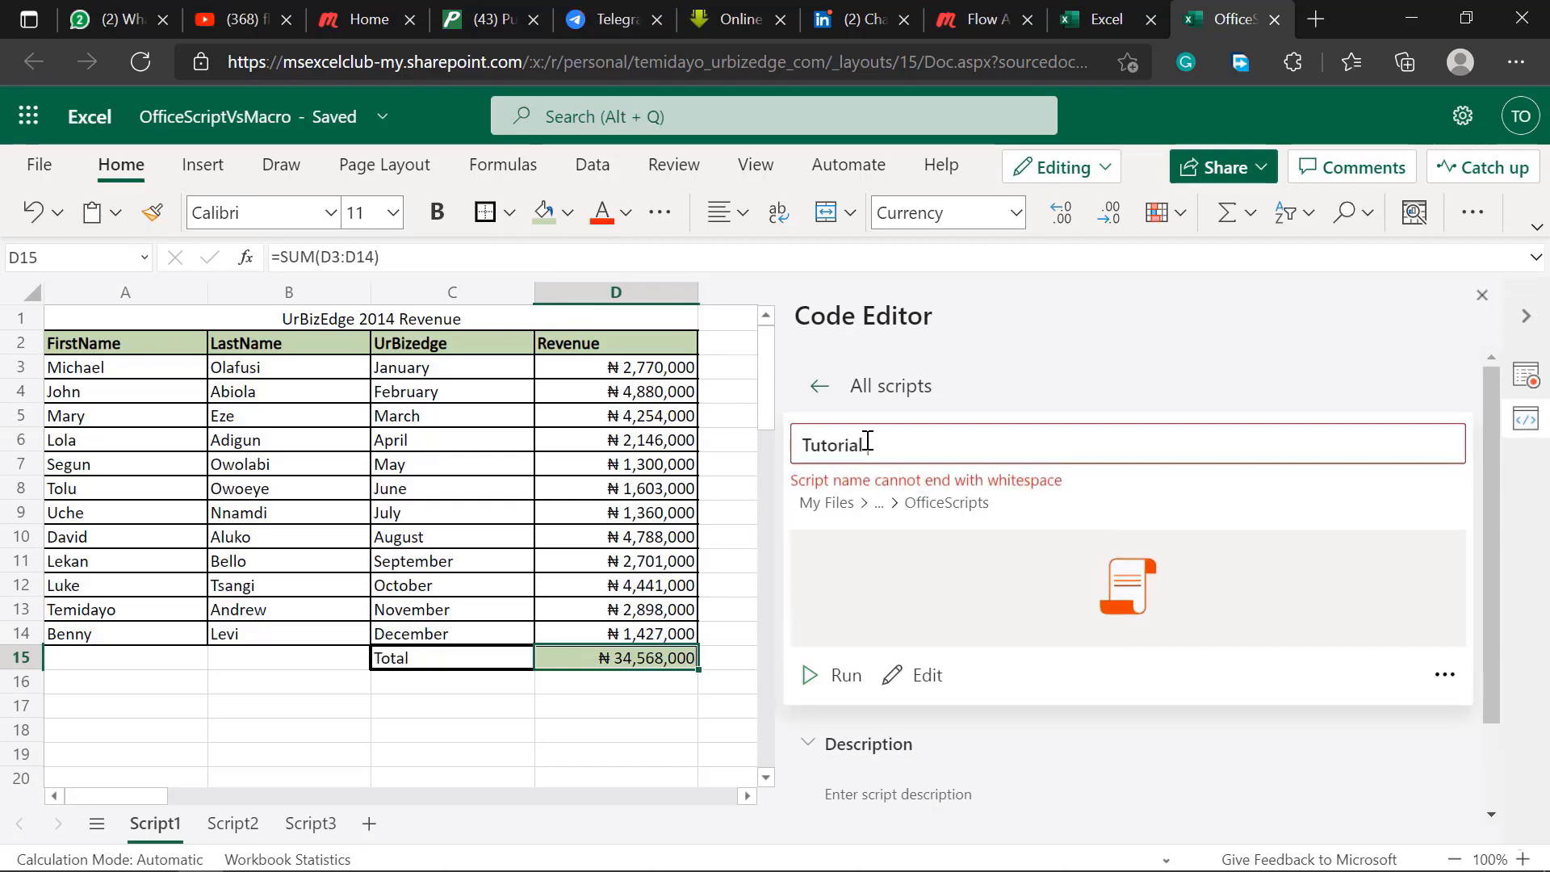
text(ice)
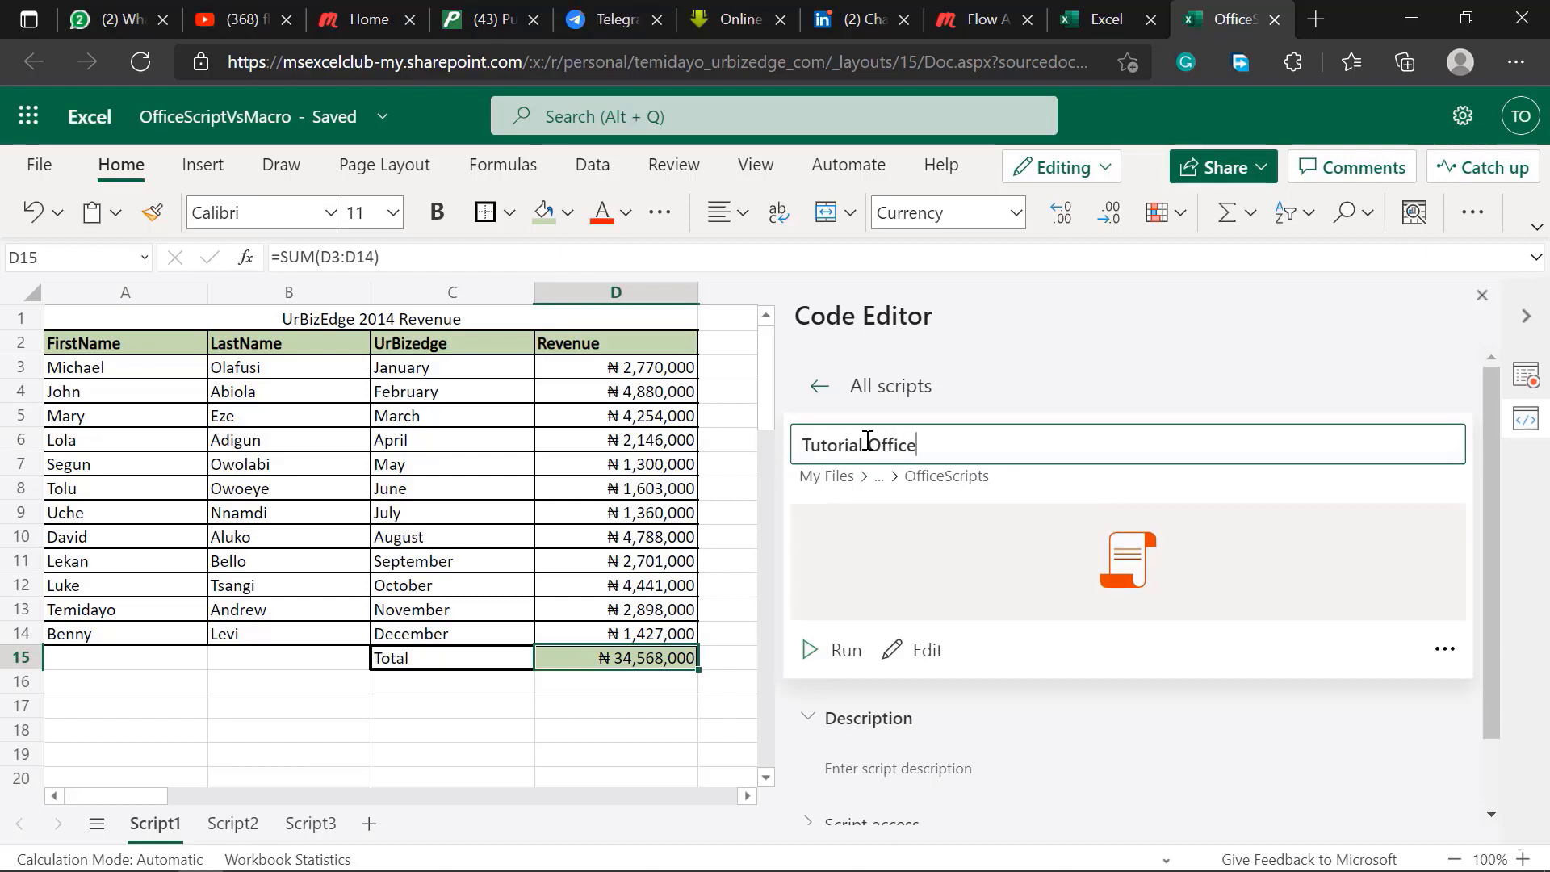
text(Script)
key(Return)
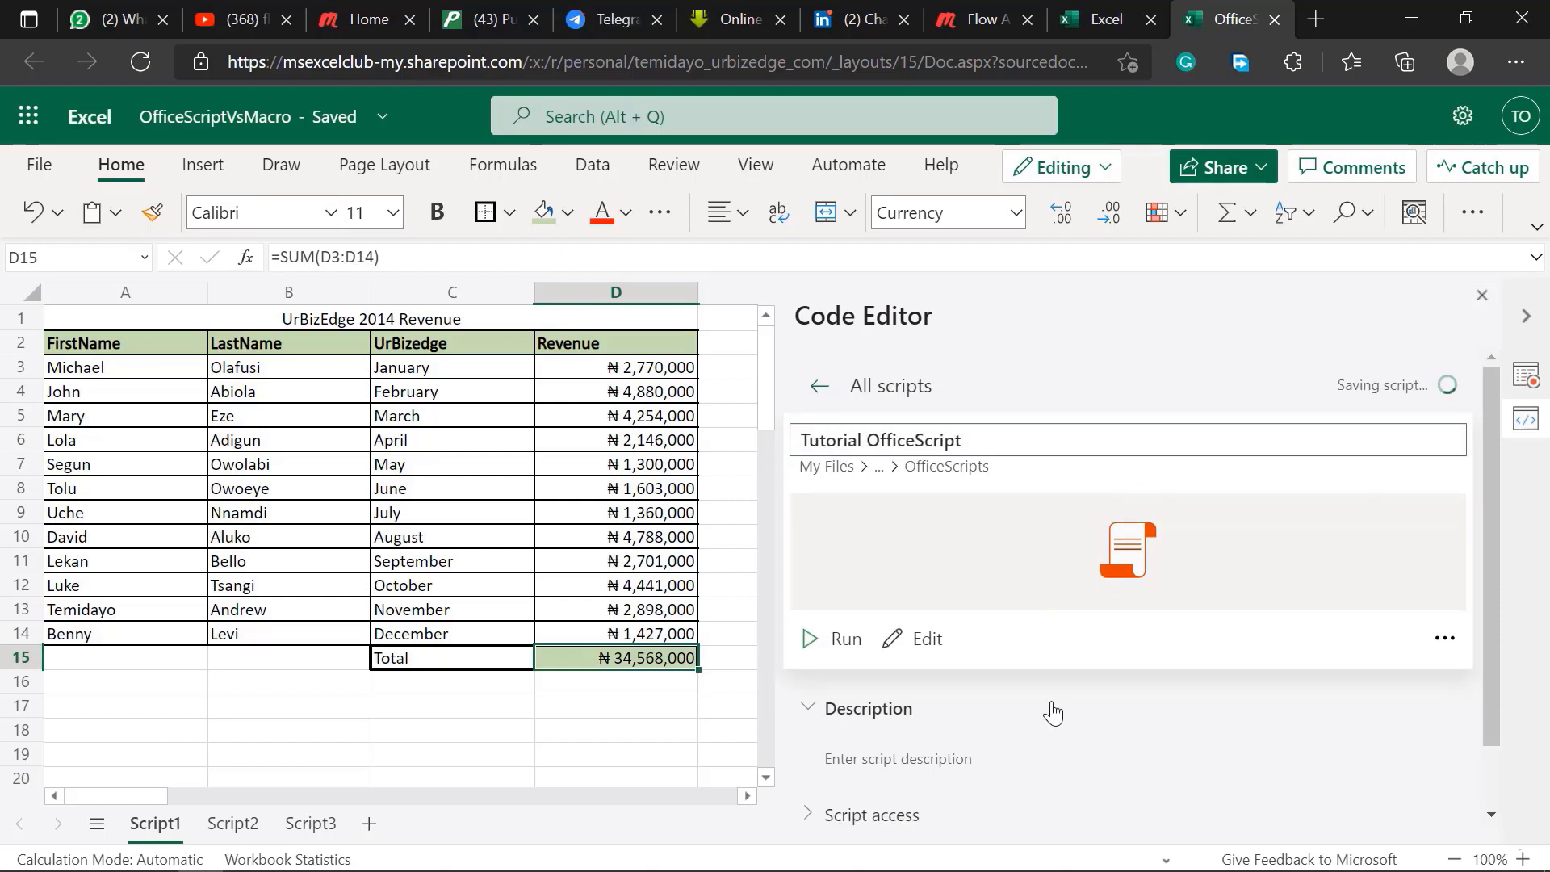
- Open the recorded script's code and examine the getRange method and the border statements for range A2:D14
click(923, 565)
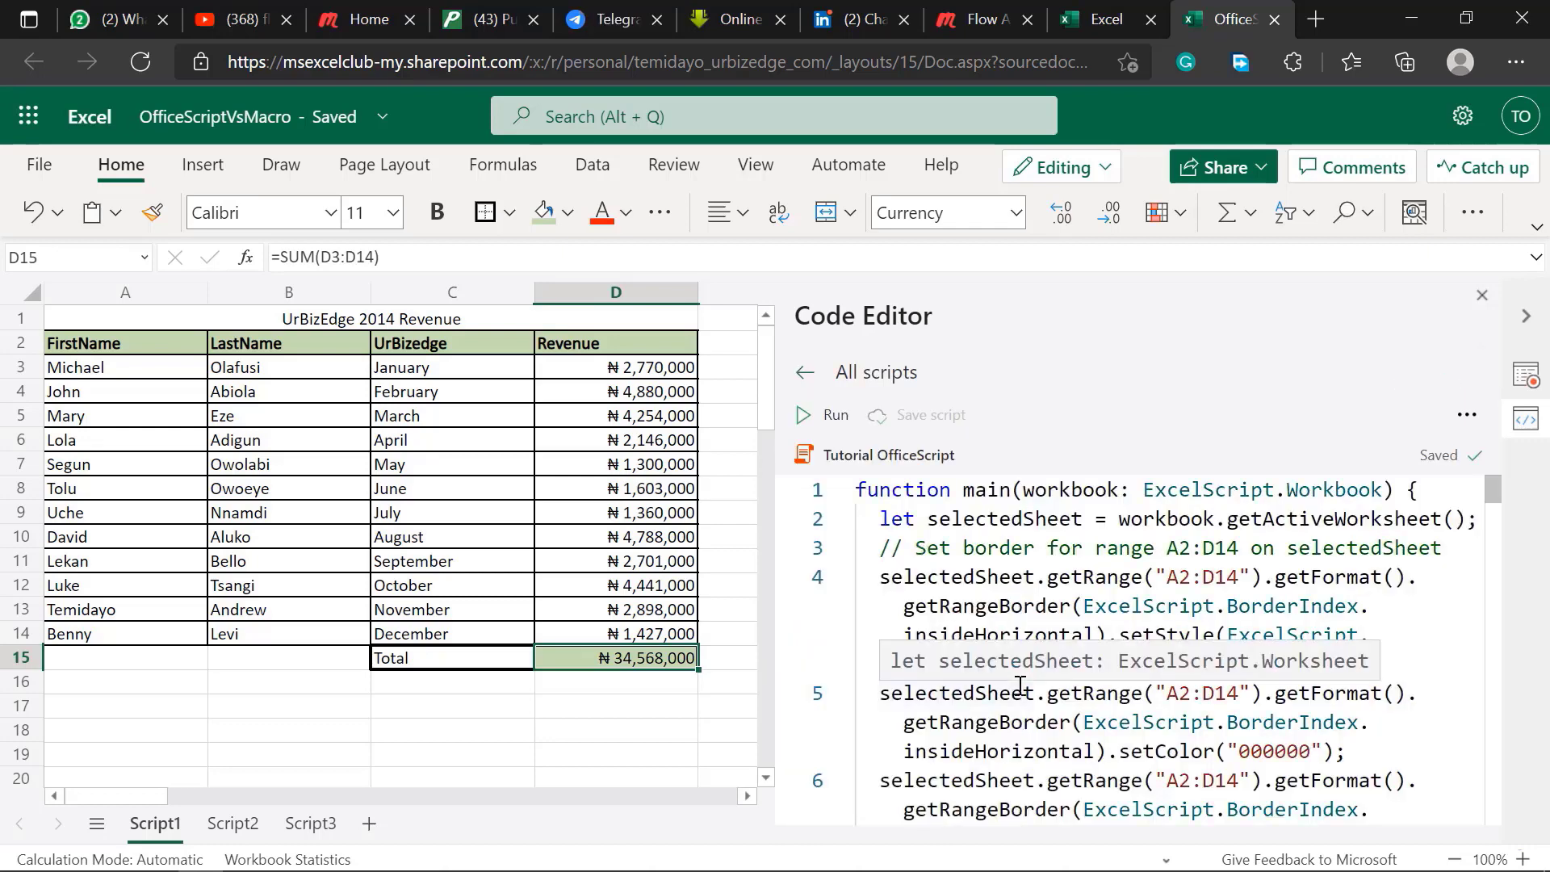
scroll(1020, 685, down, 3)
scroll(1020, 685, down, 2)
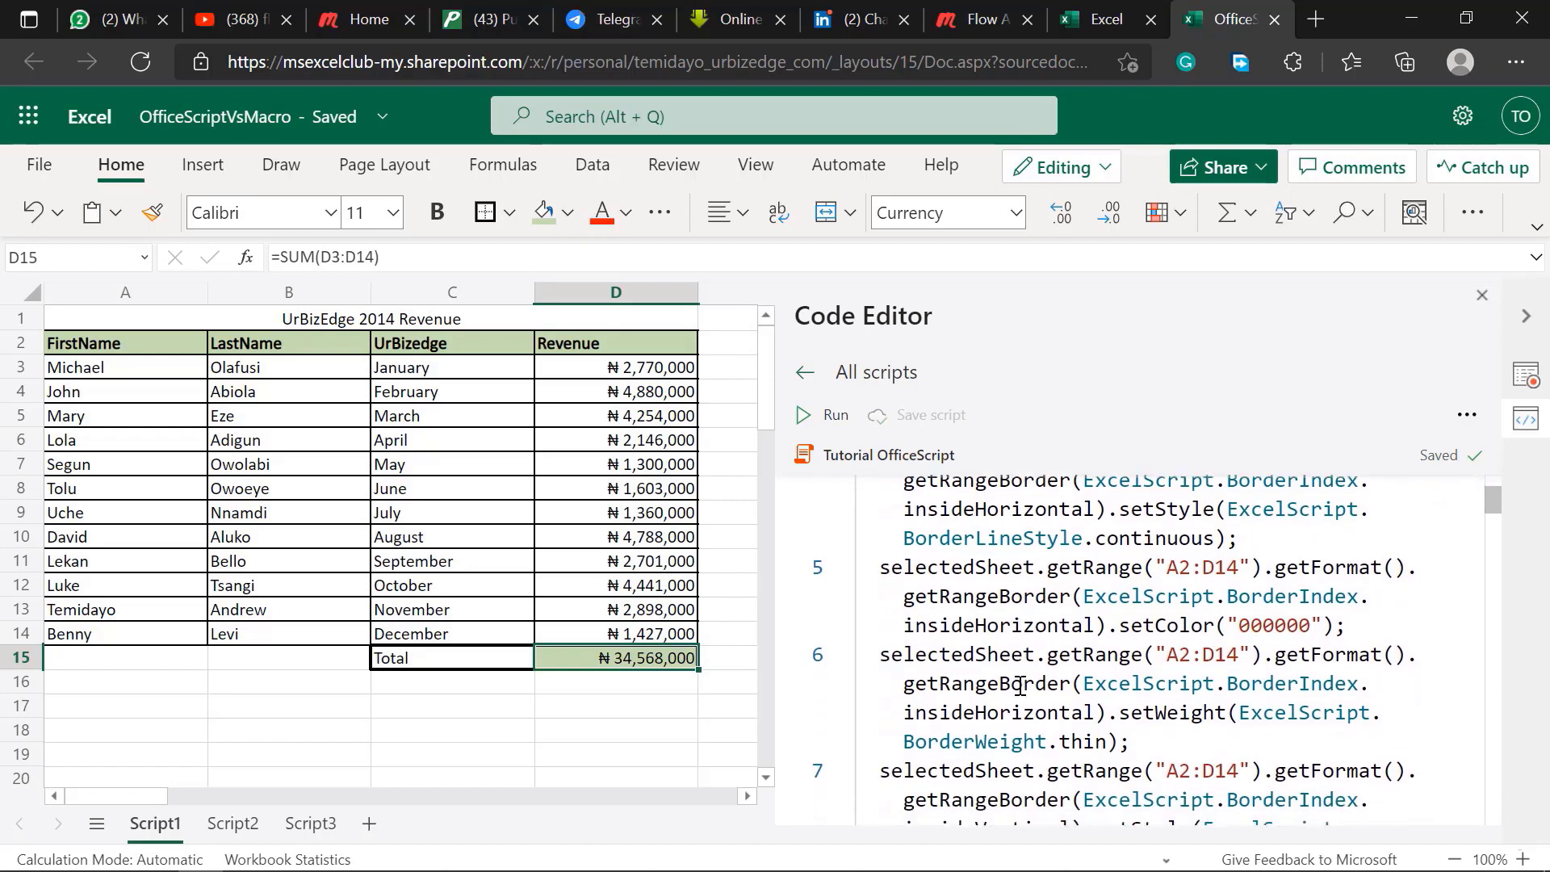
scroll(1019, 685, down, 1)
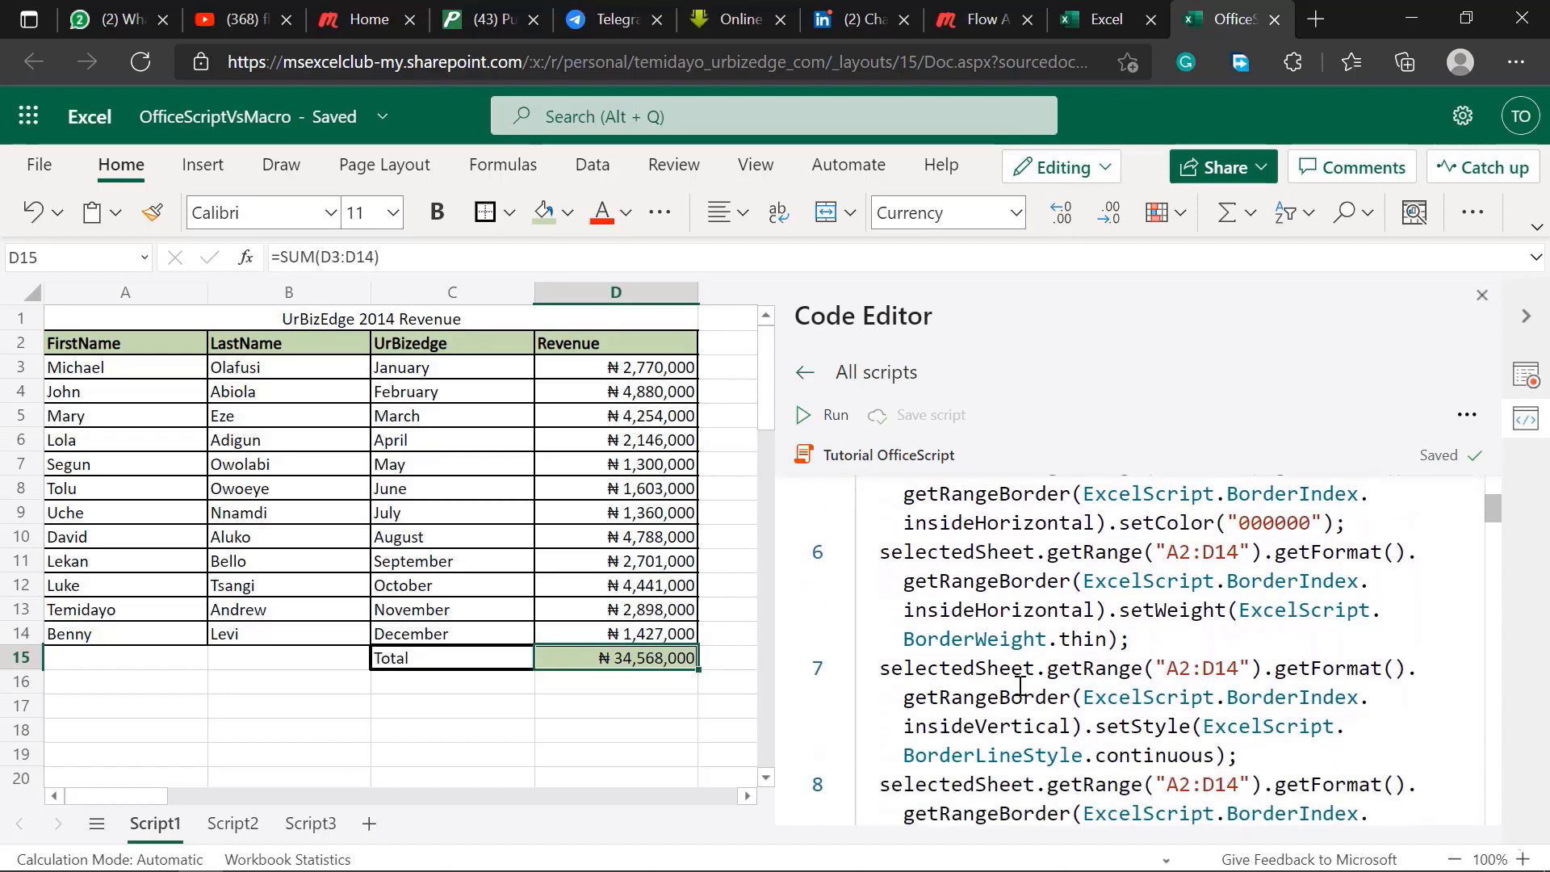
scroll(1020, 685, down, 6)
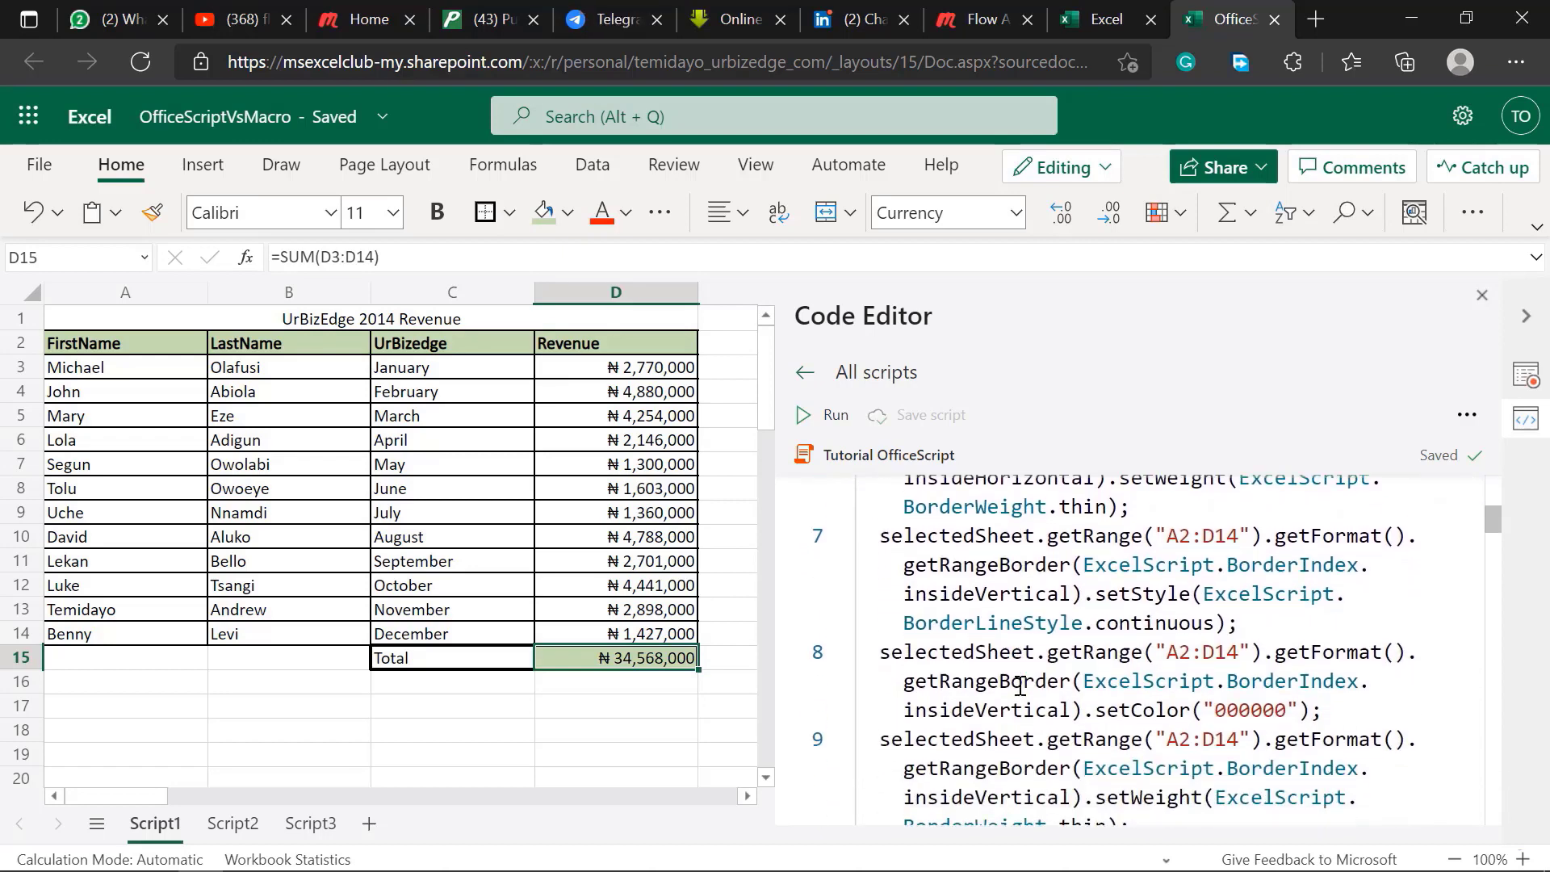
scroll(1020, 685, down, 4)
scroll(1020, 684, up, 10)
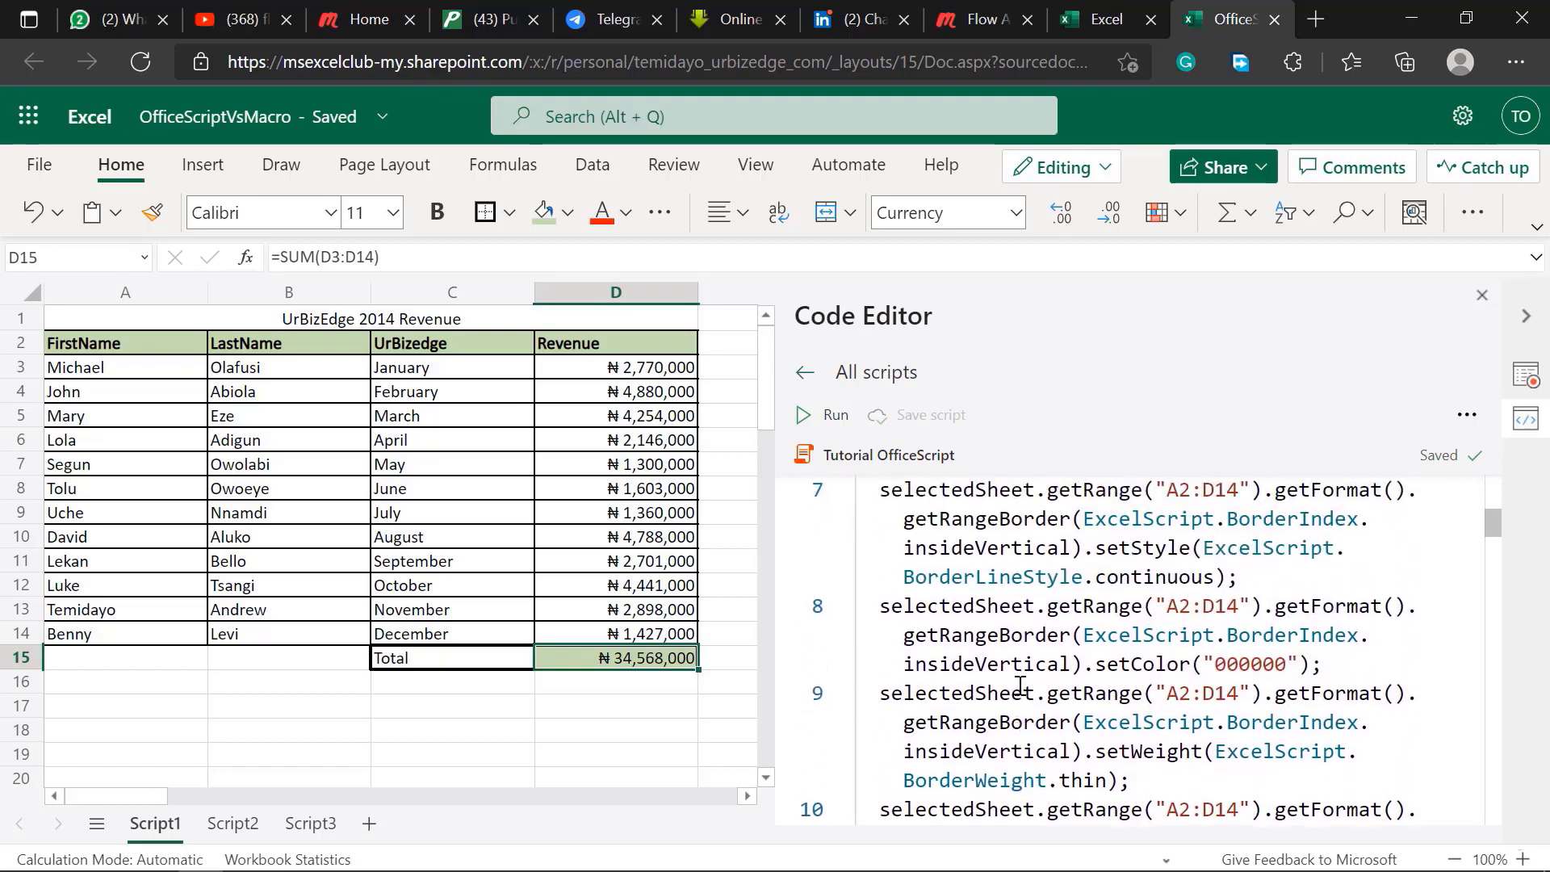
scroll(1020, 685, up, 5)
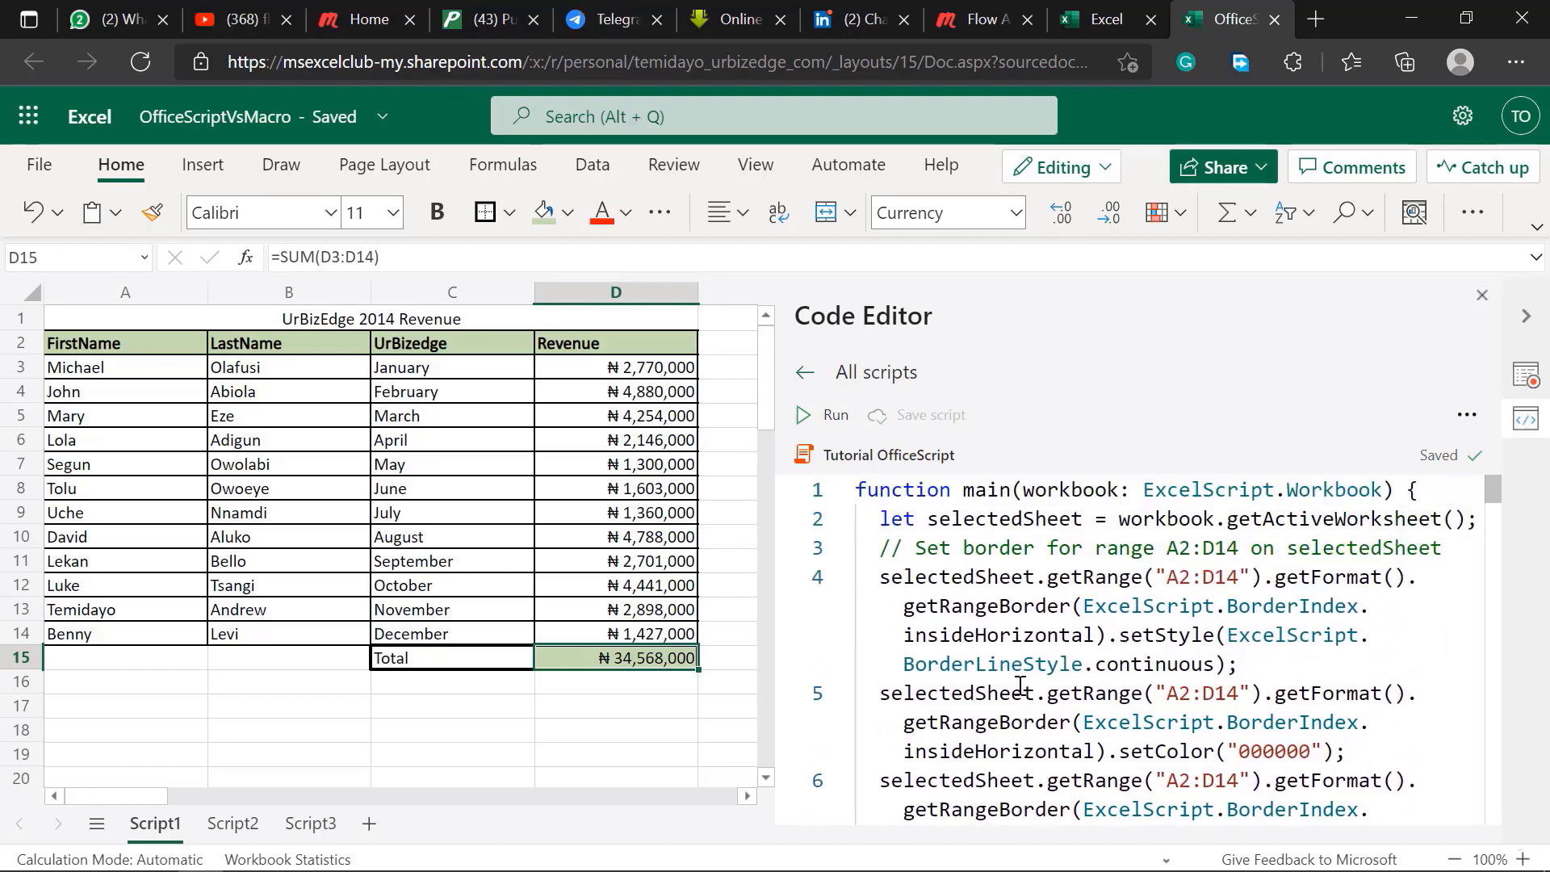
scroll(1021, 687, down, 1)
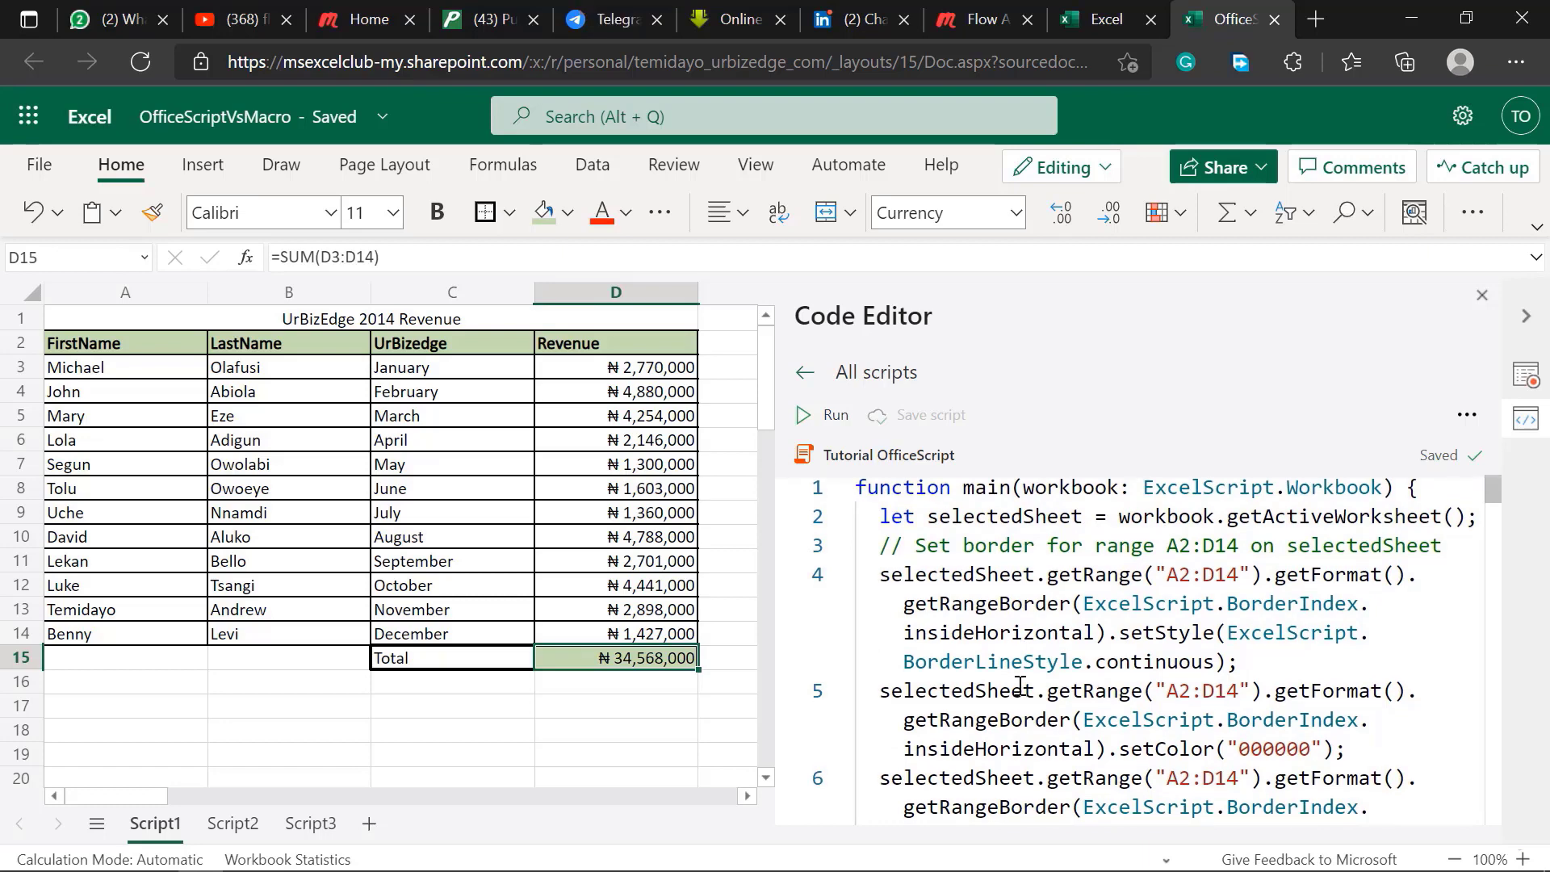
scroll(1021, 686, down, 1)
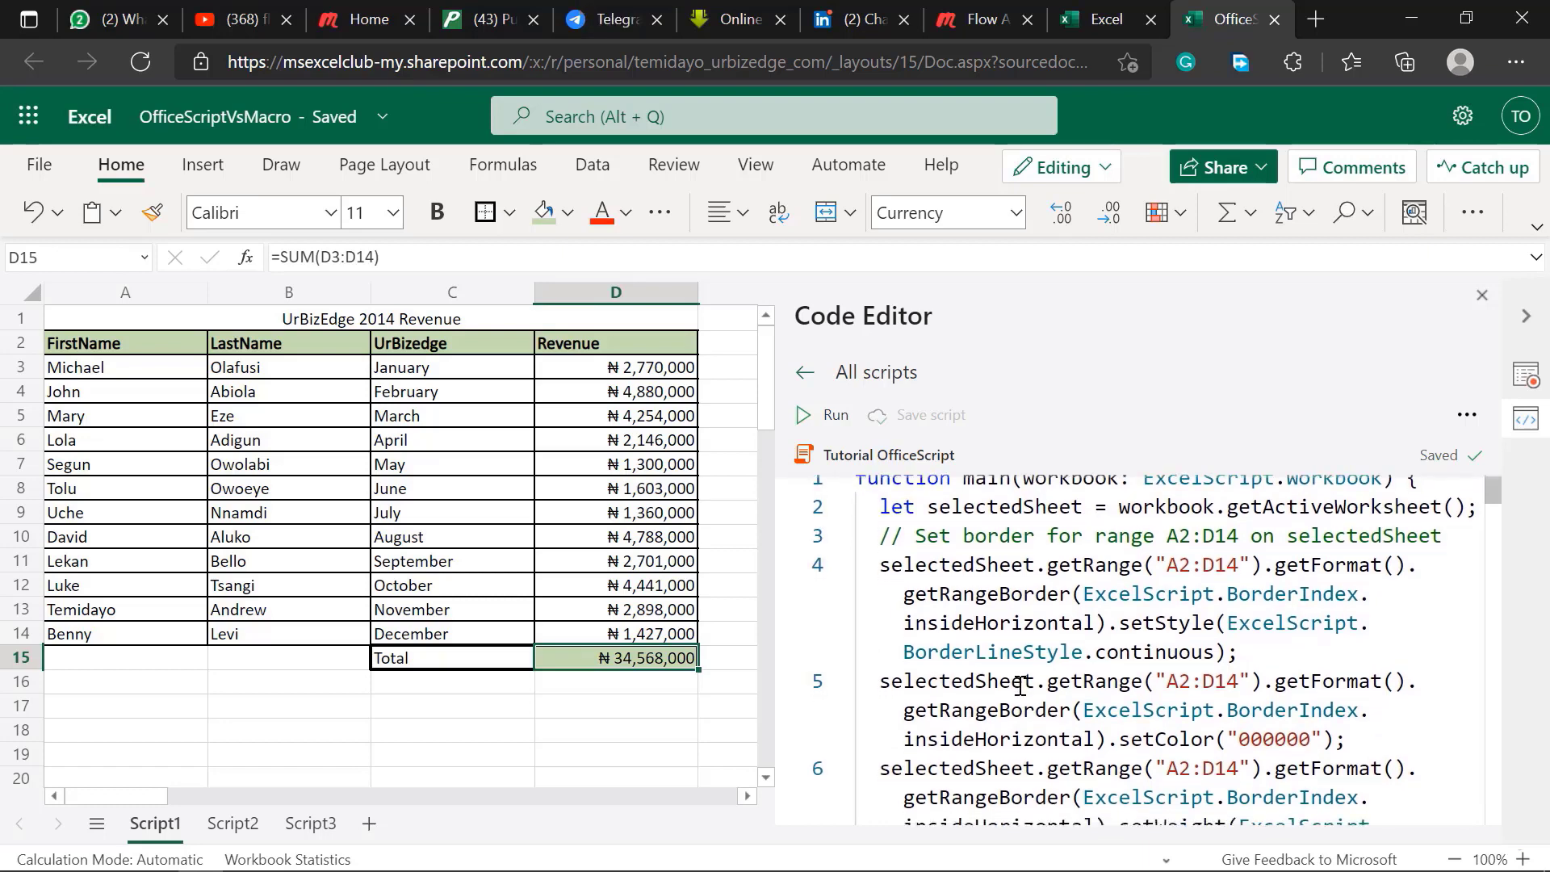
scroll(1021, 687, up, 1)
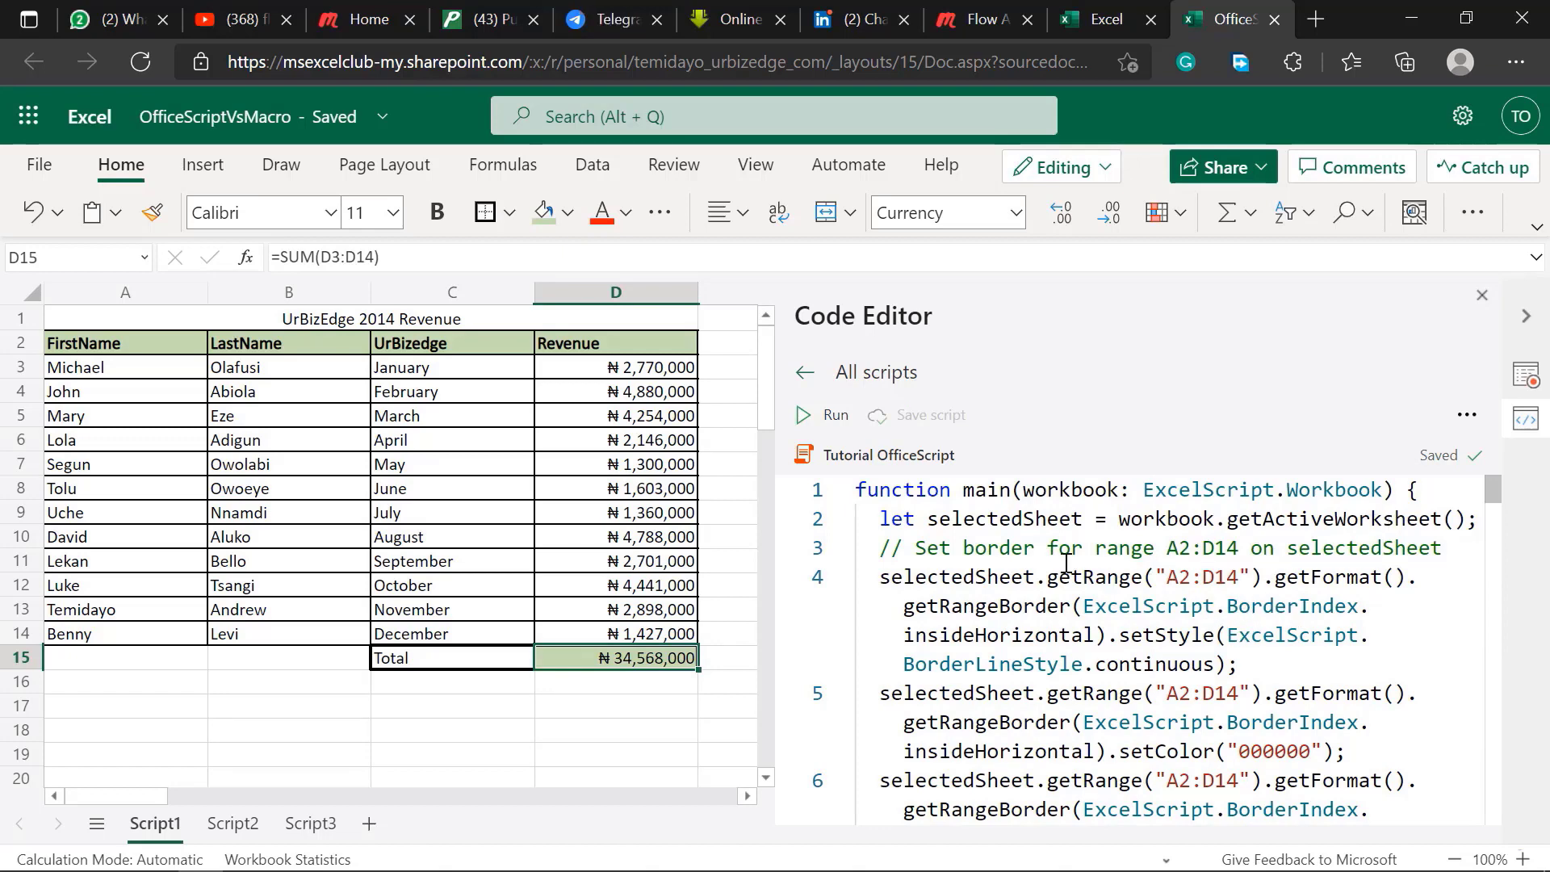
mouse_move(1160, 584)
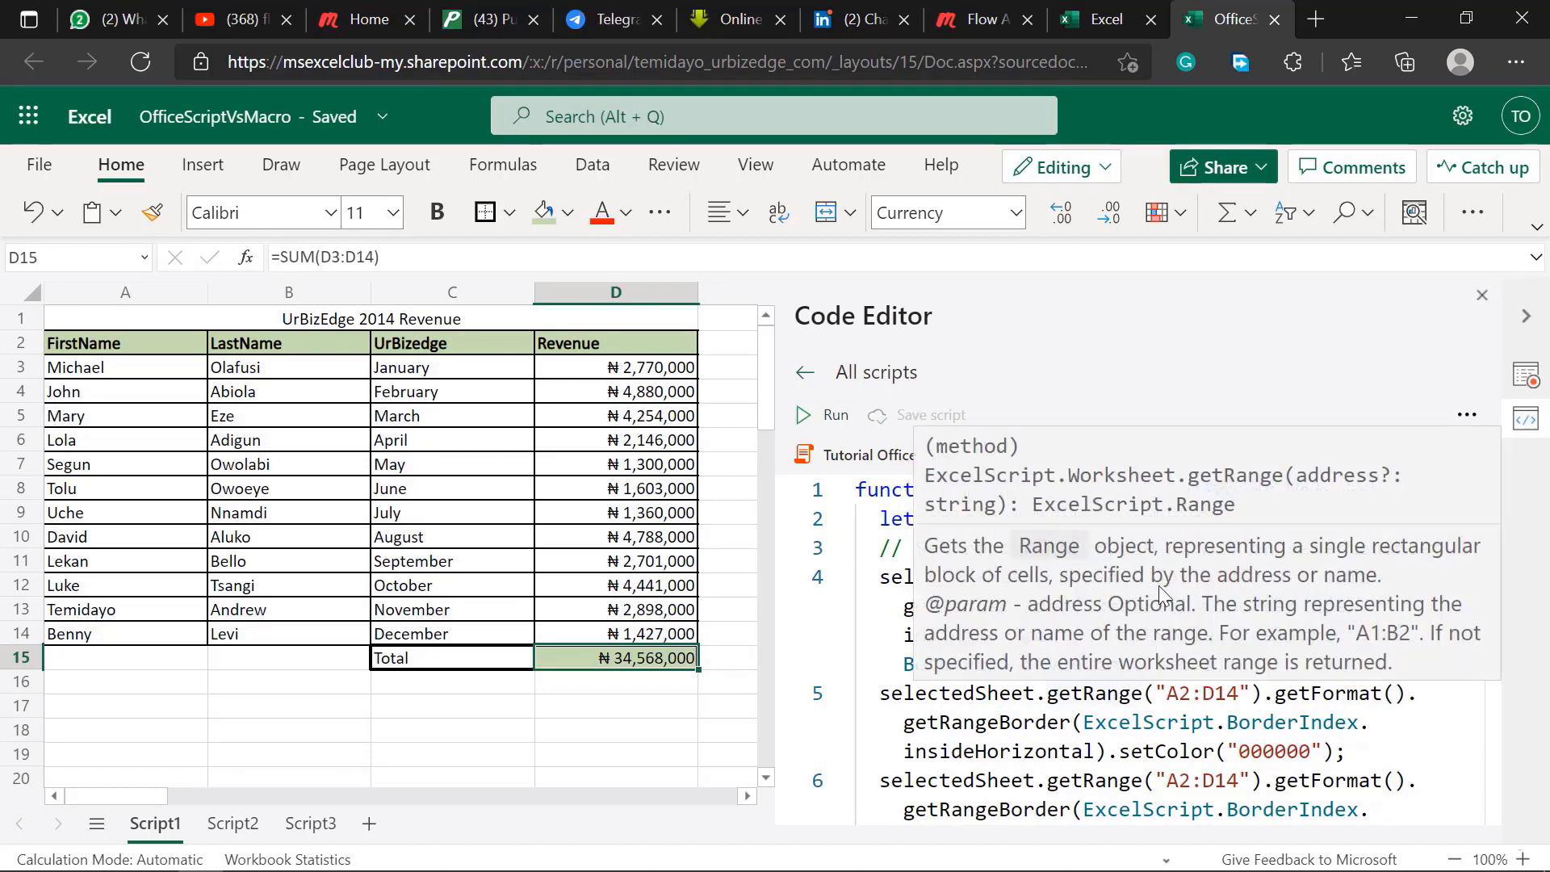
scroll(1158, 721, down, 2)
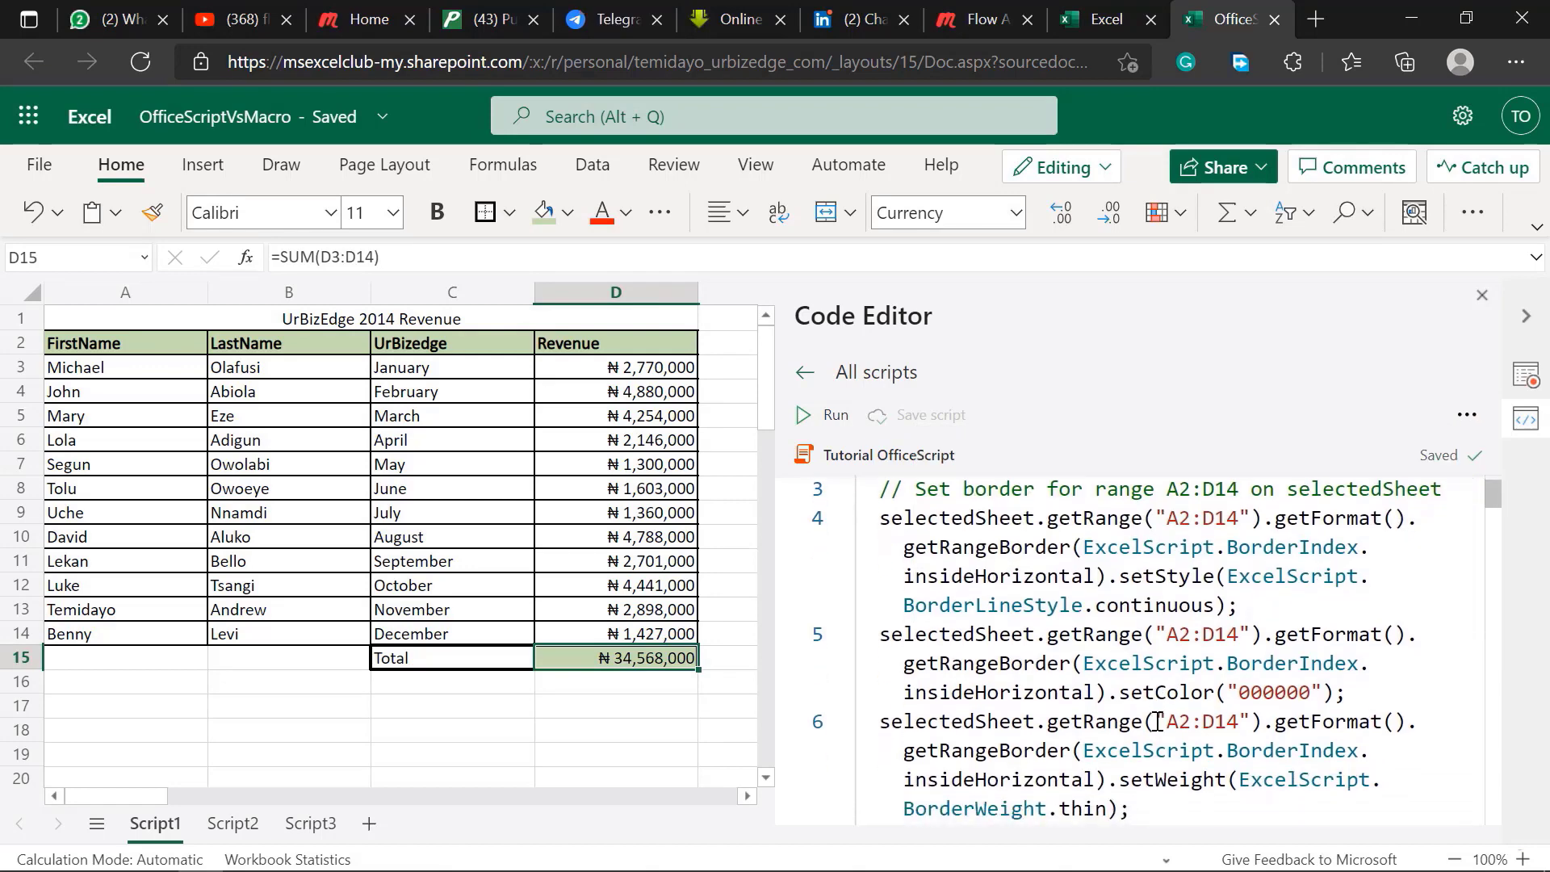
scroll(1163, 735, down, 4)
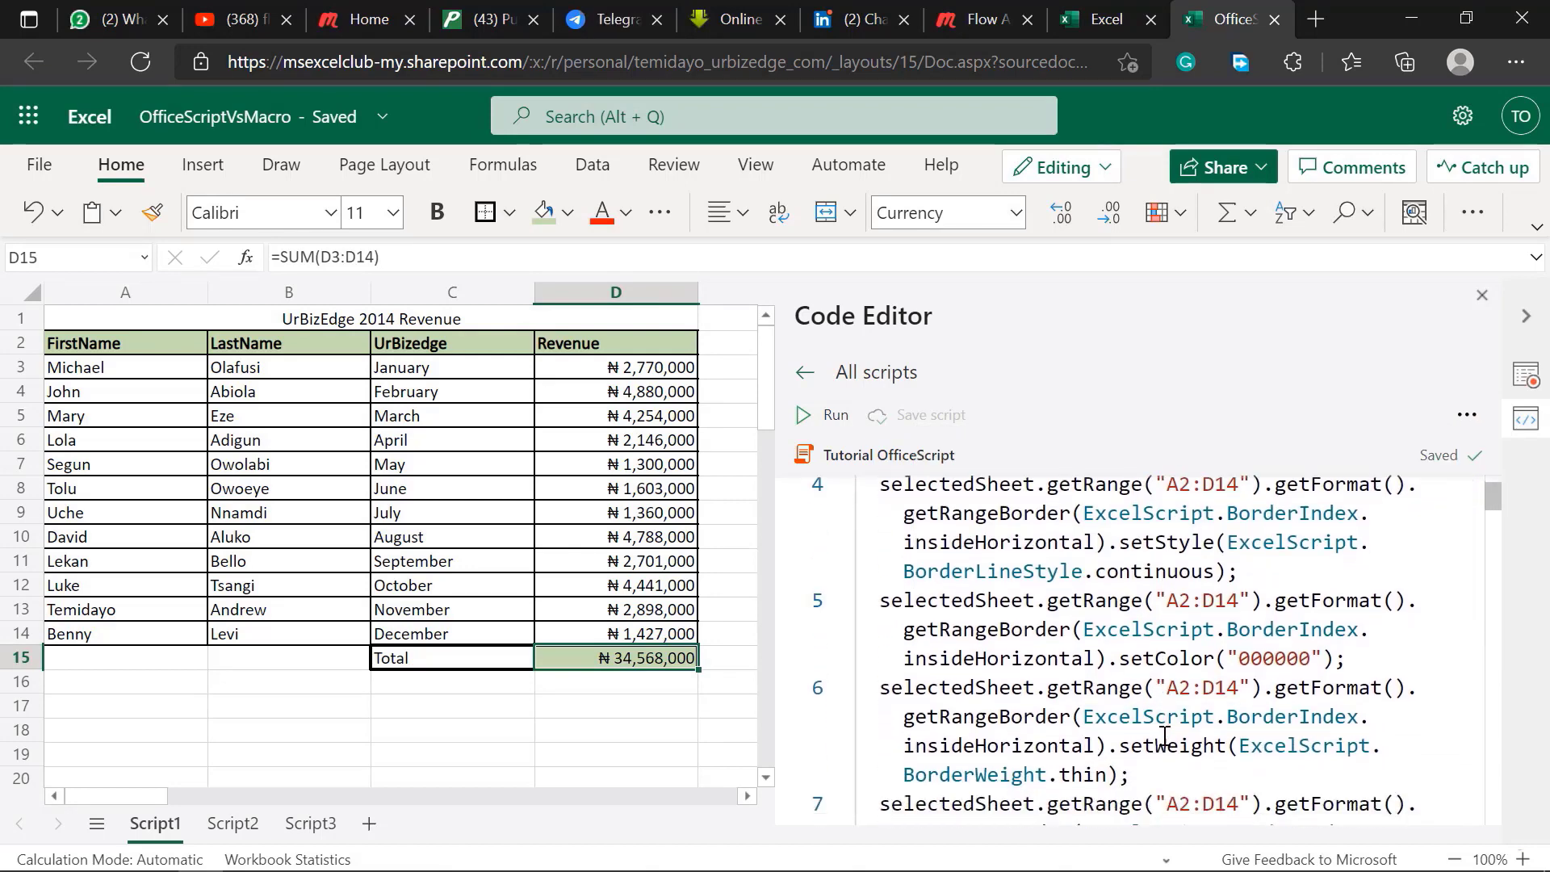
scroll(1163, 734, down, 4)
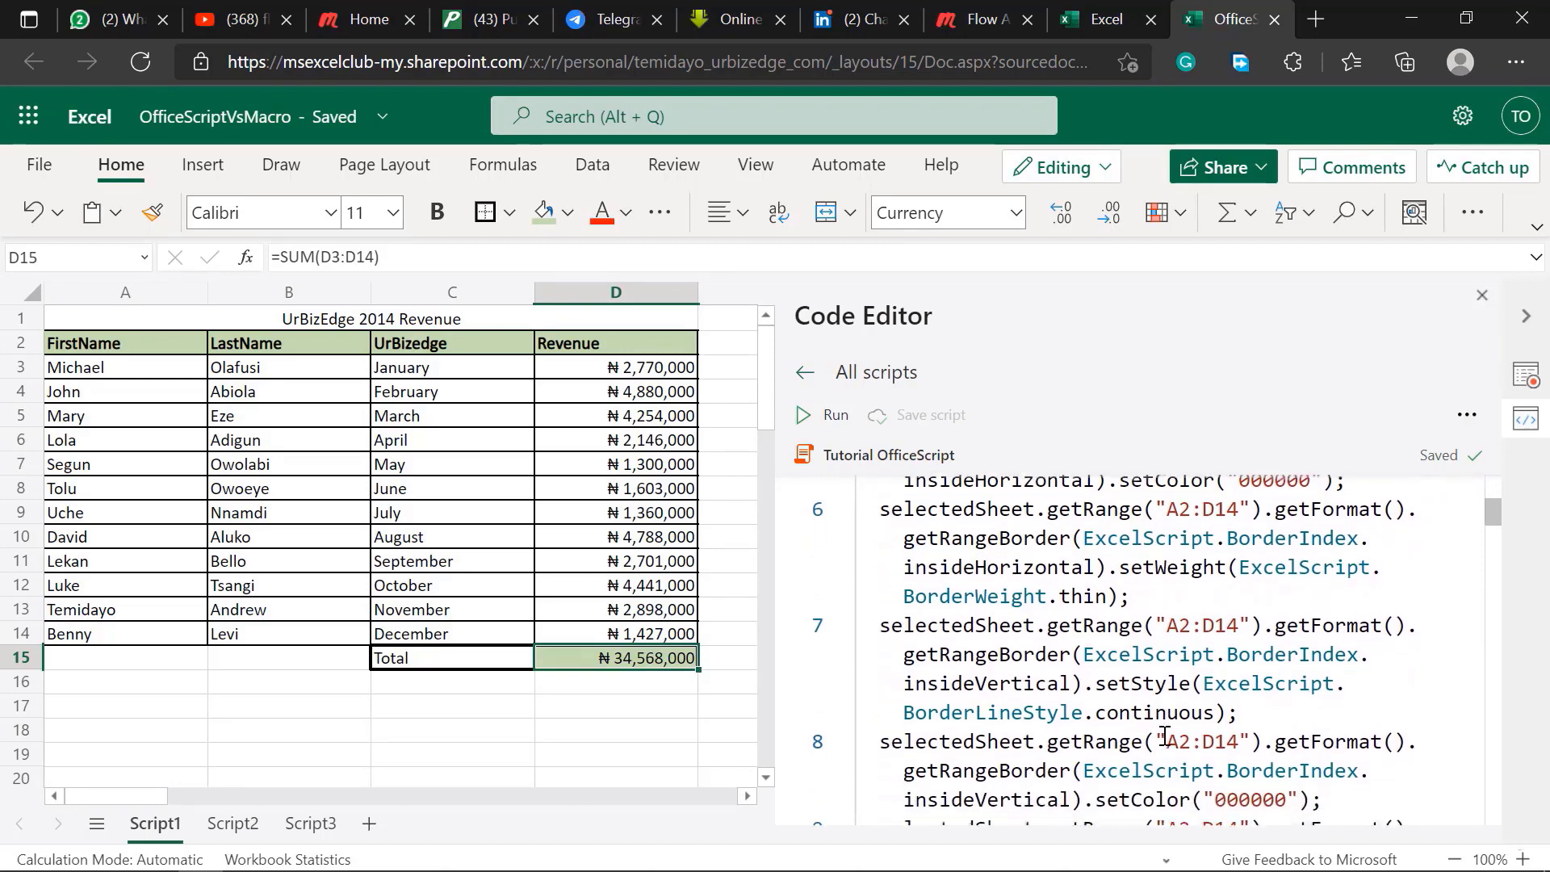
scroll(1163, 736, down, 4)
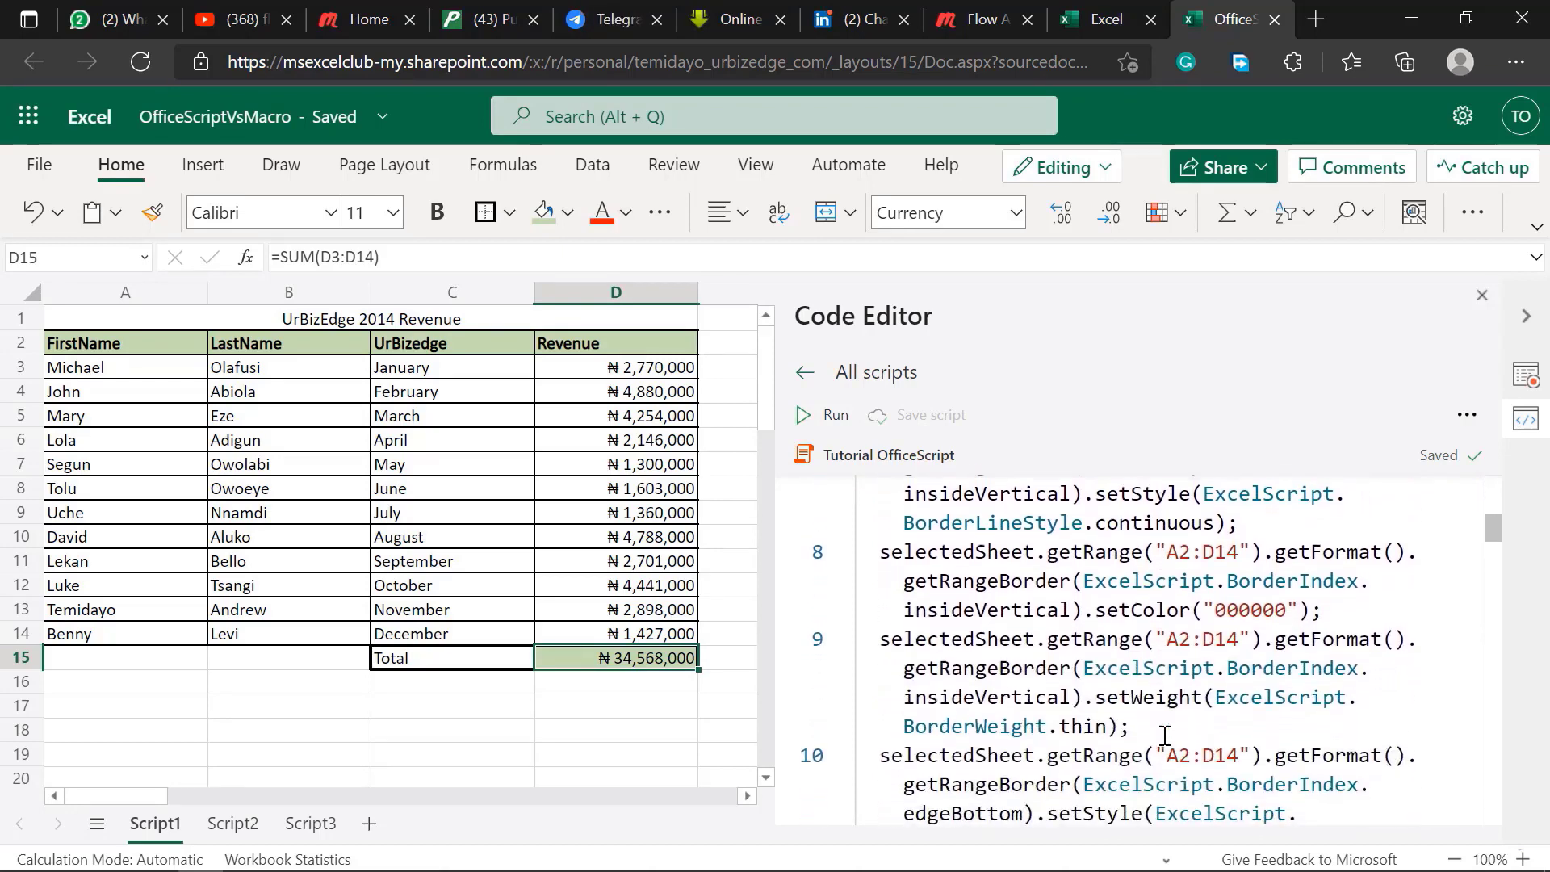
- Review the script's remaining border code for A2:D14, the header fill and bold statements, and the total formula and borders for C15:D15
scroll(1164, 736, down, 5)
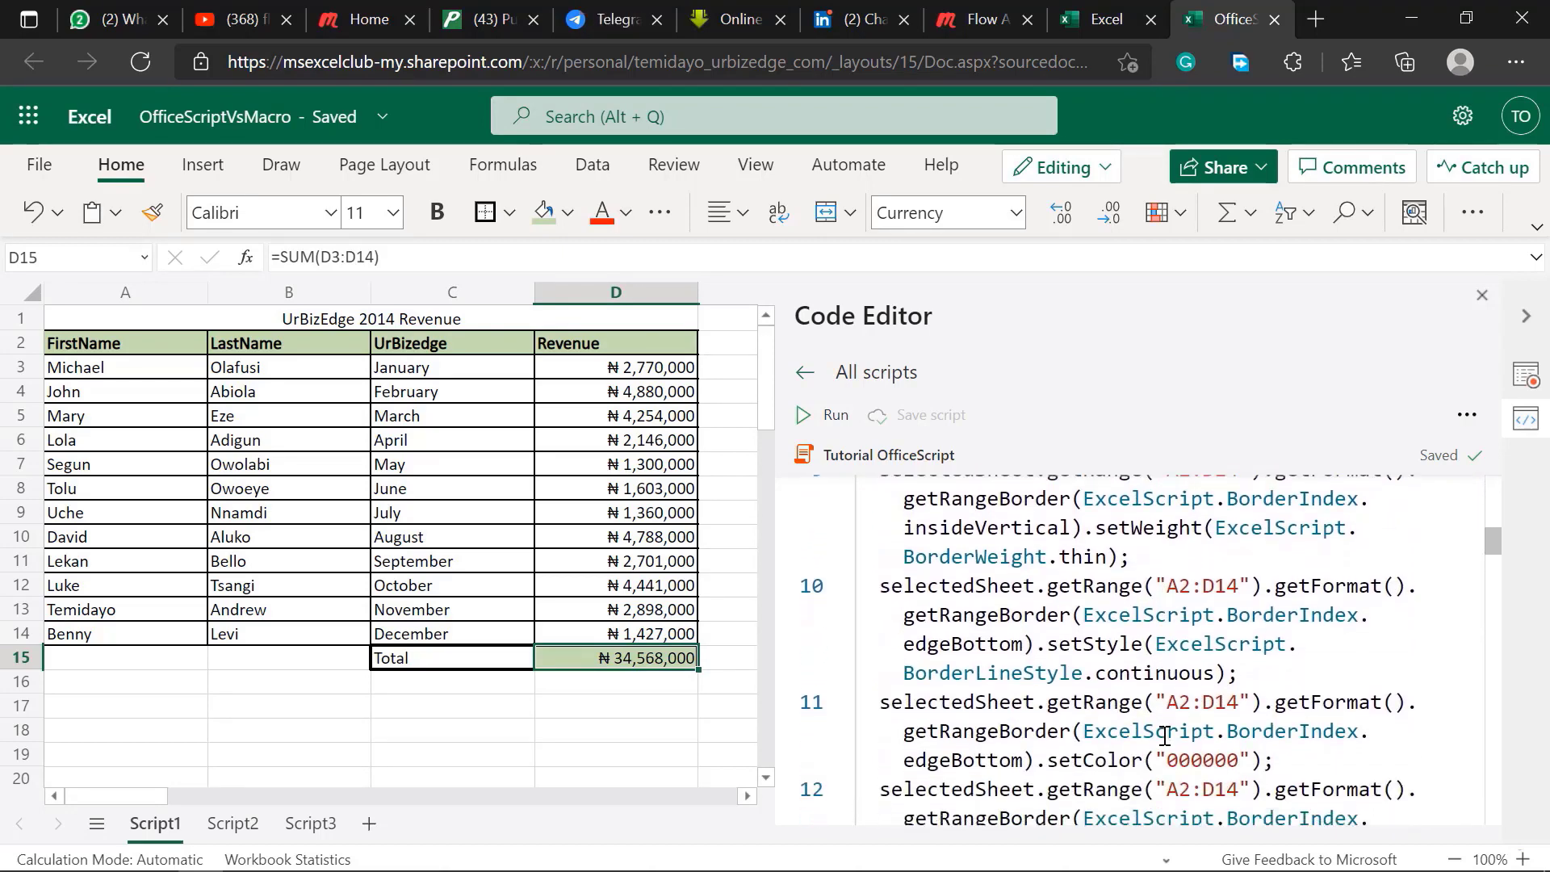
scroll(1164, 737, down, 5)
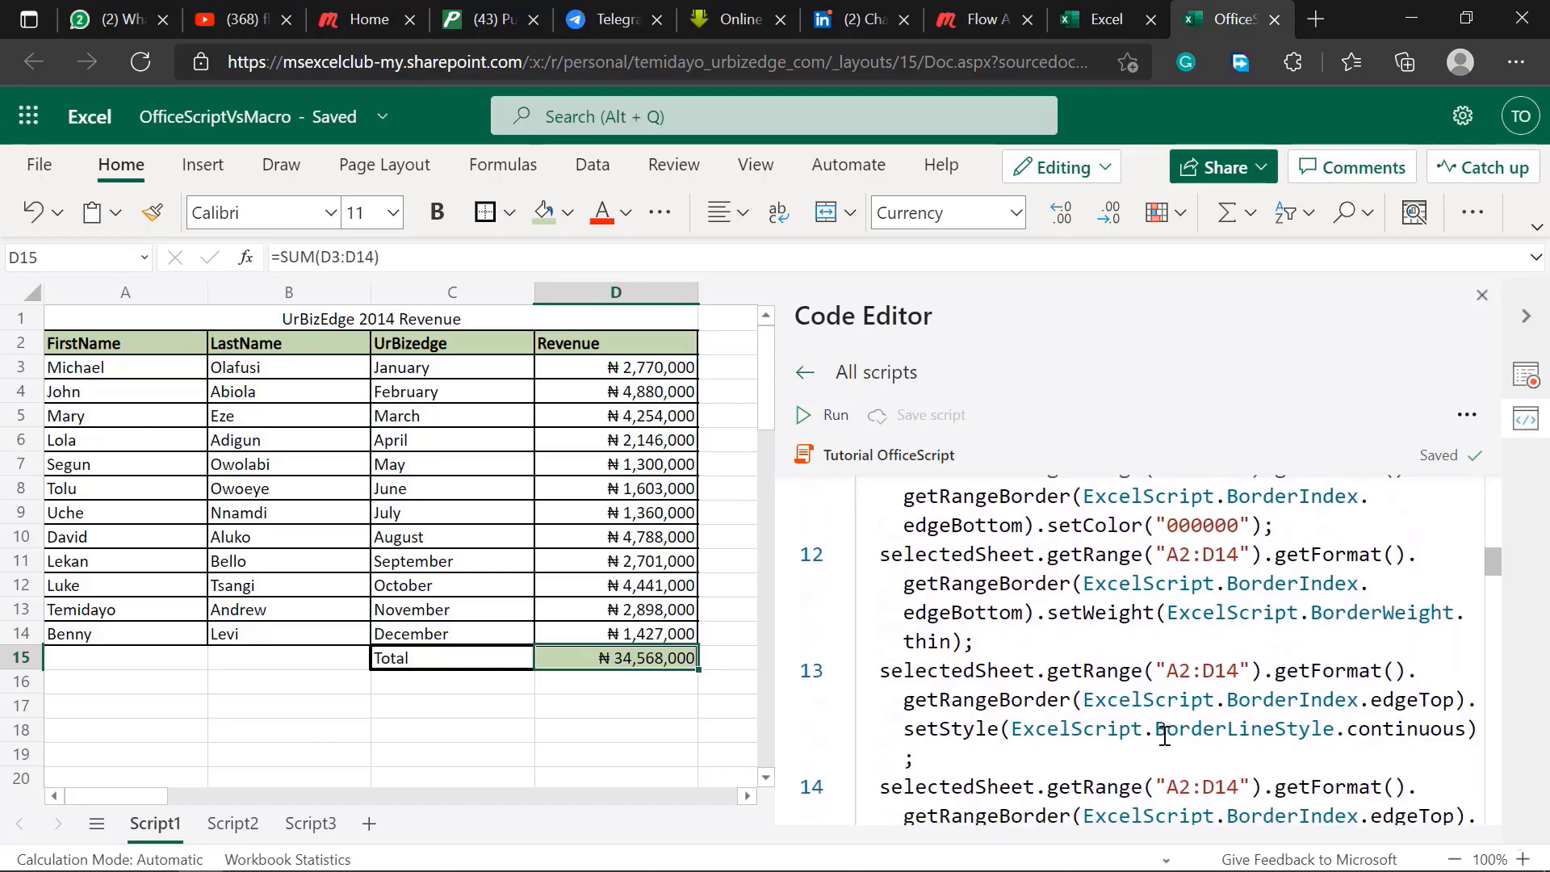
scroll(1164, 737, down, 5)
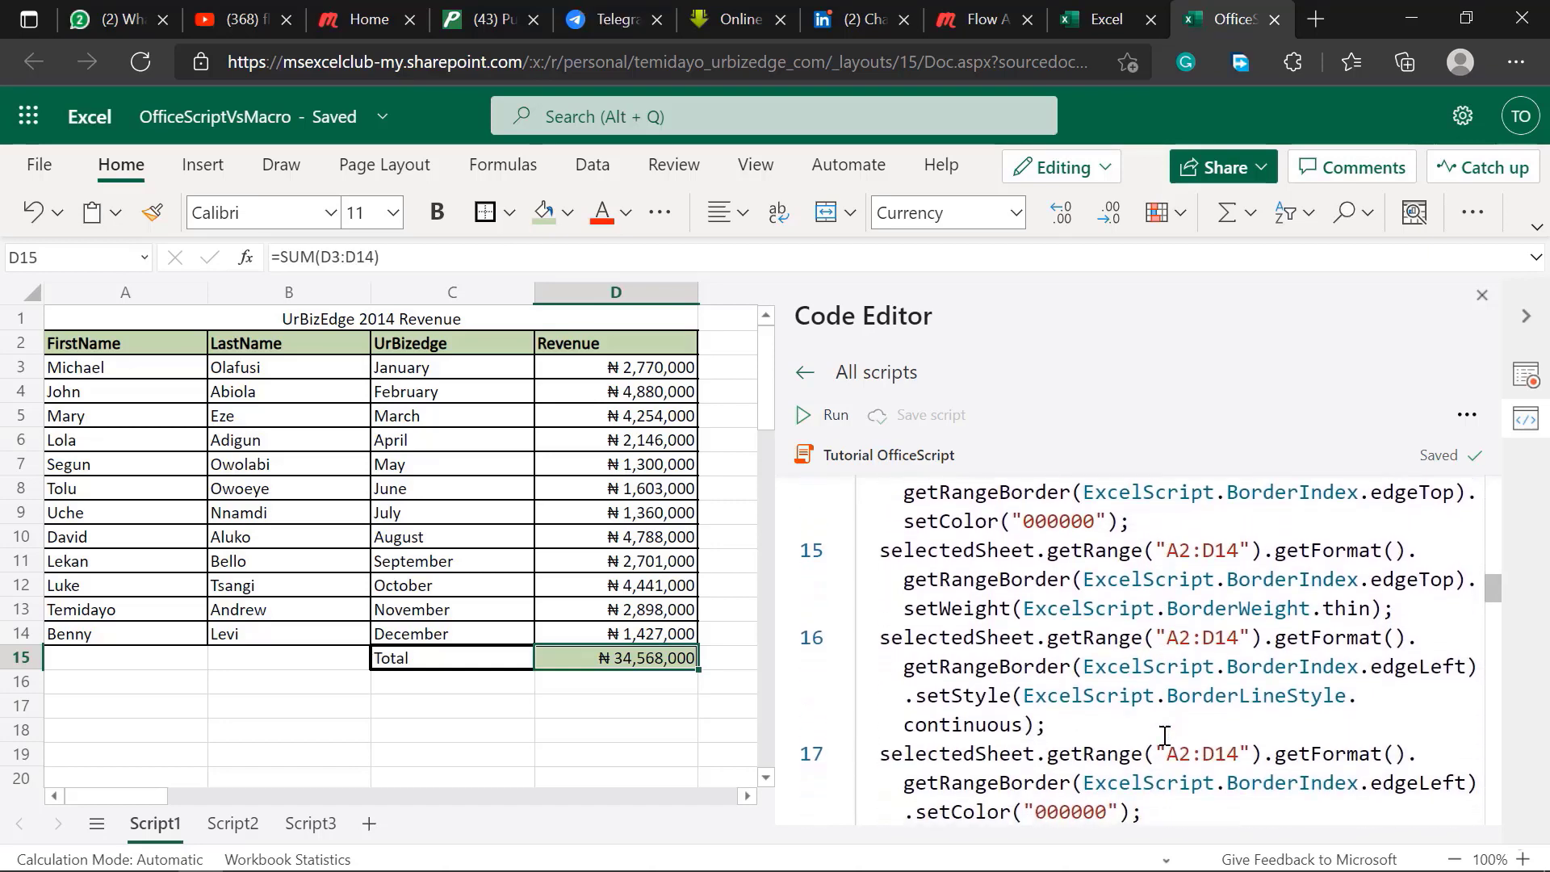
scroll(1164, 736, down, 5)
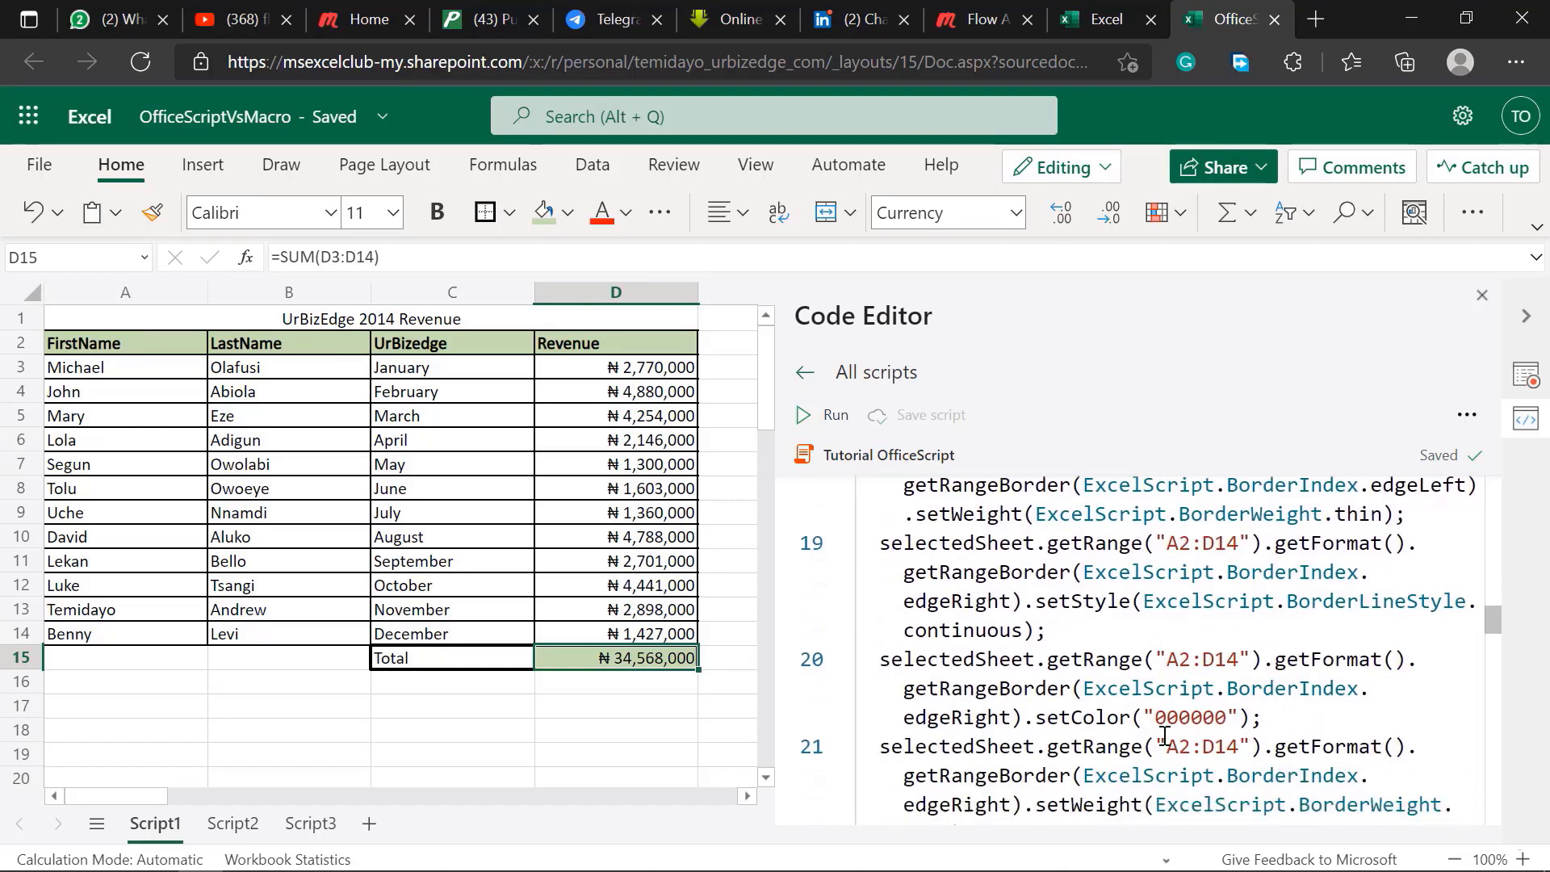
scroll(1164, 736, down, 5)
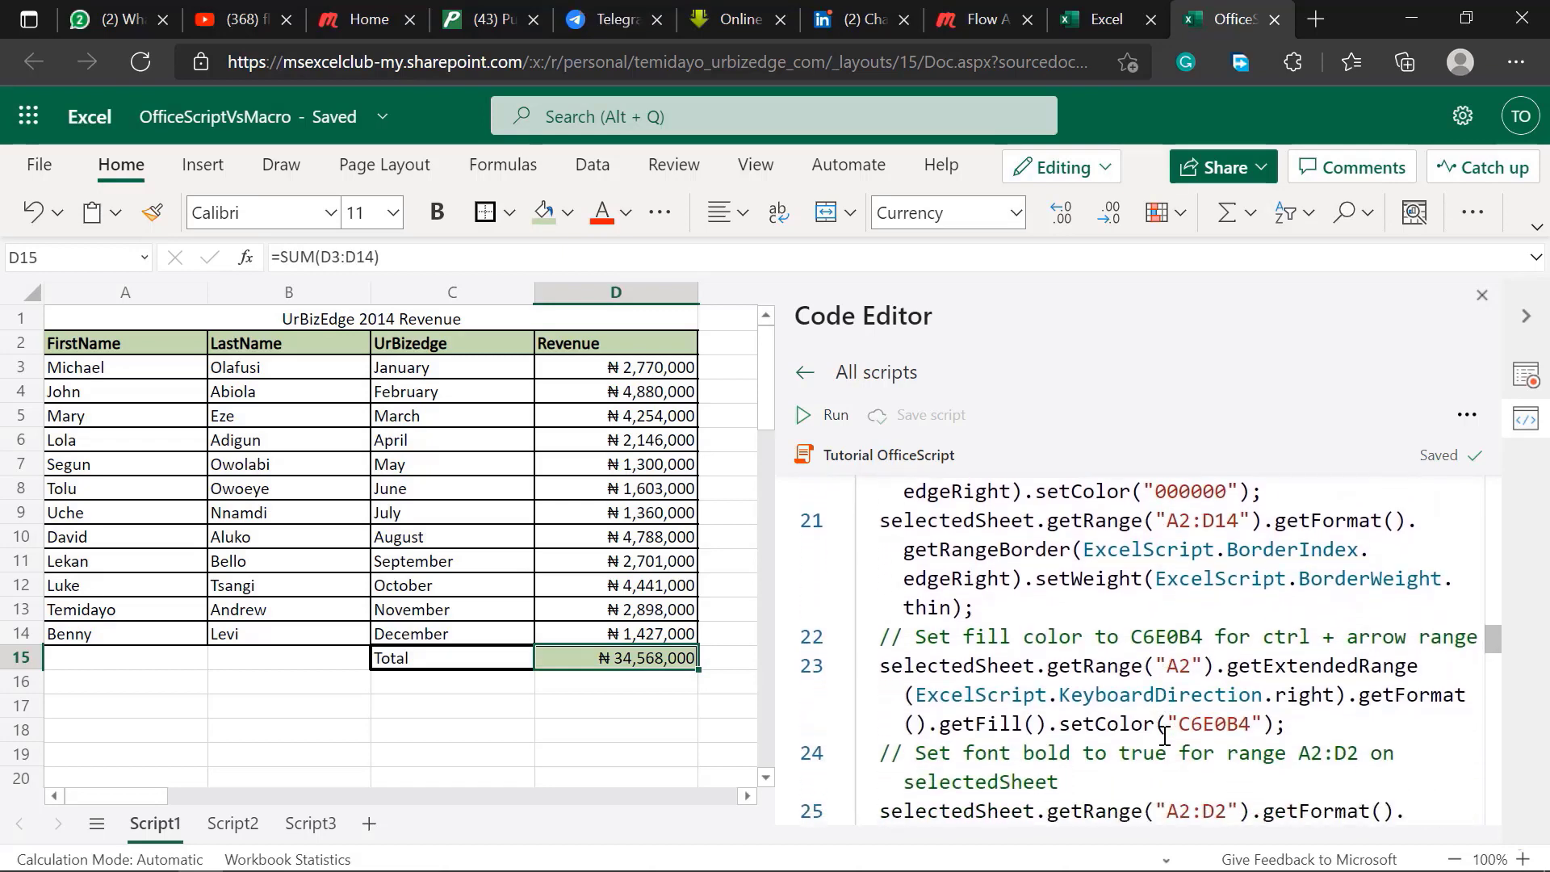
scroll(1164, 736, down, 2)
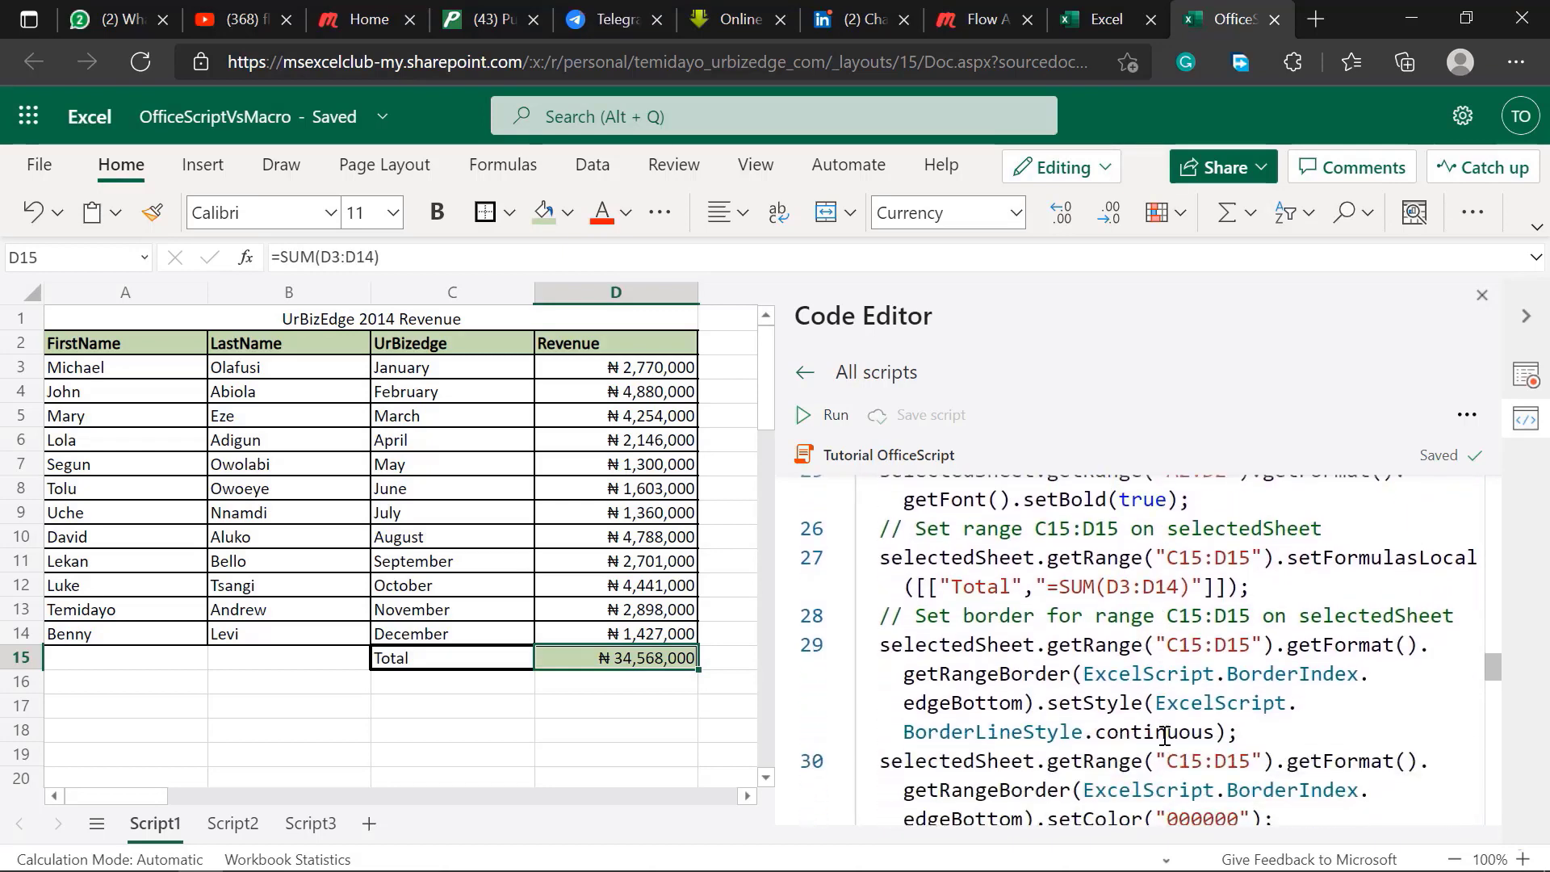
scroll(1044, 583, up, 2)
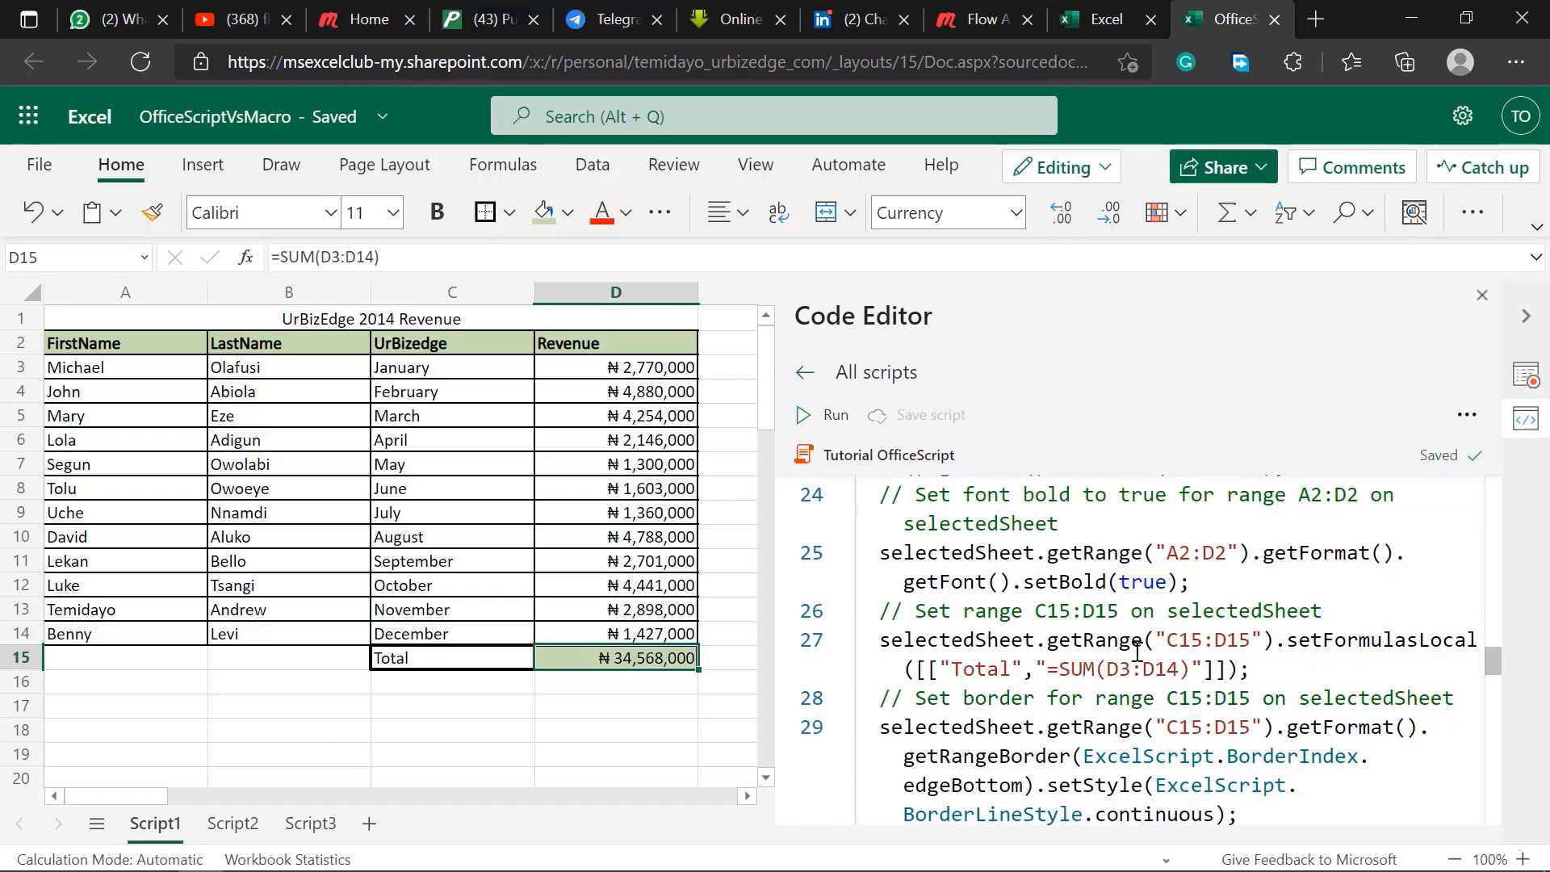
scroll(1147, 737, down, 1)
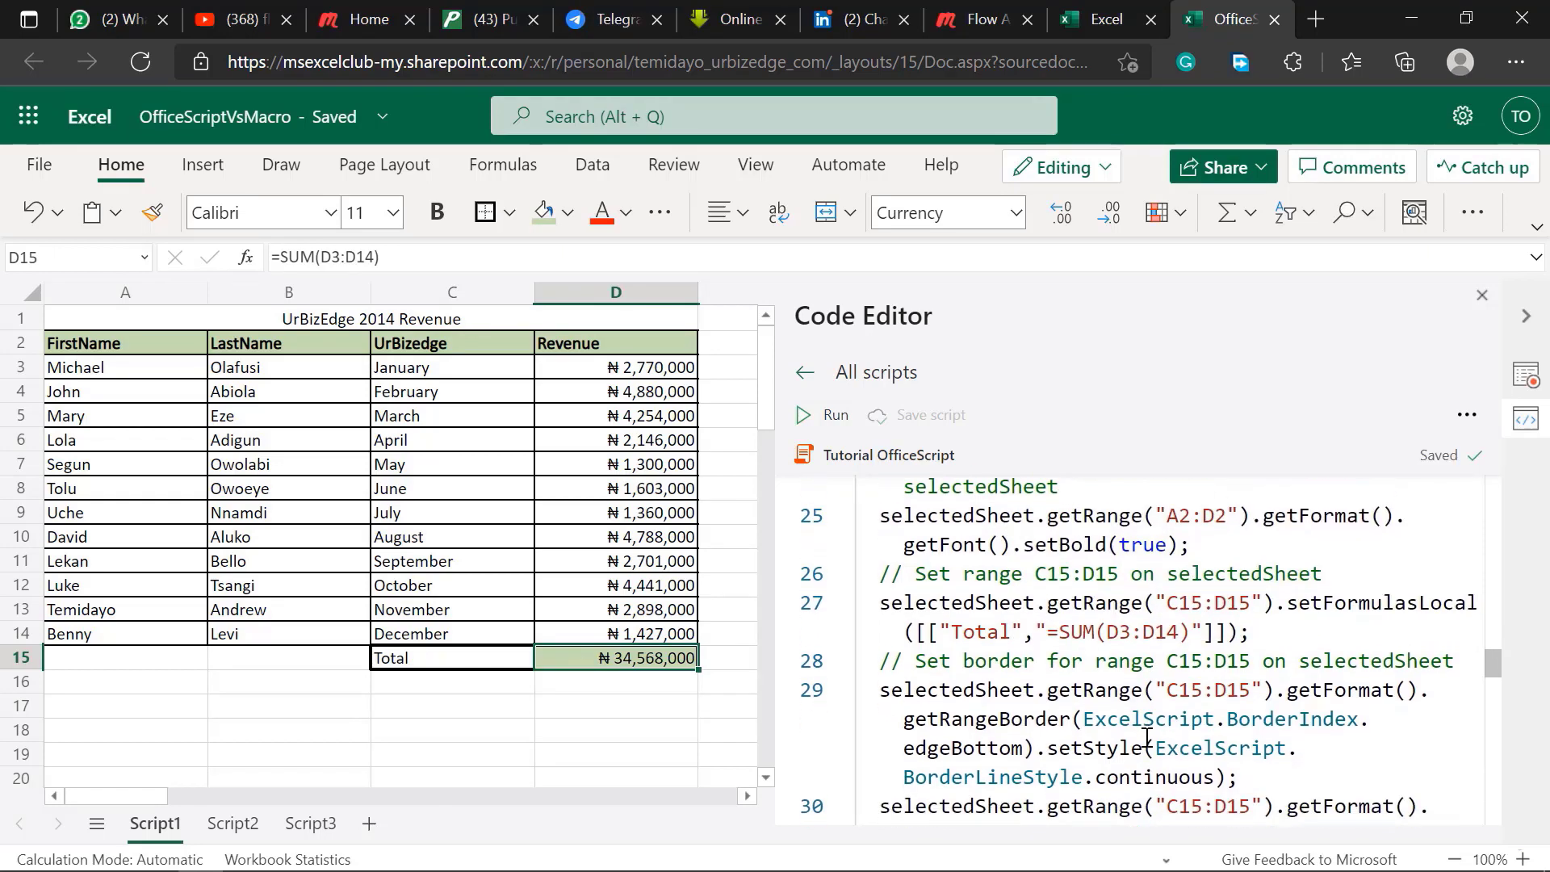
scroll(1148, 737, down, 6)
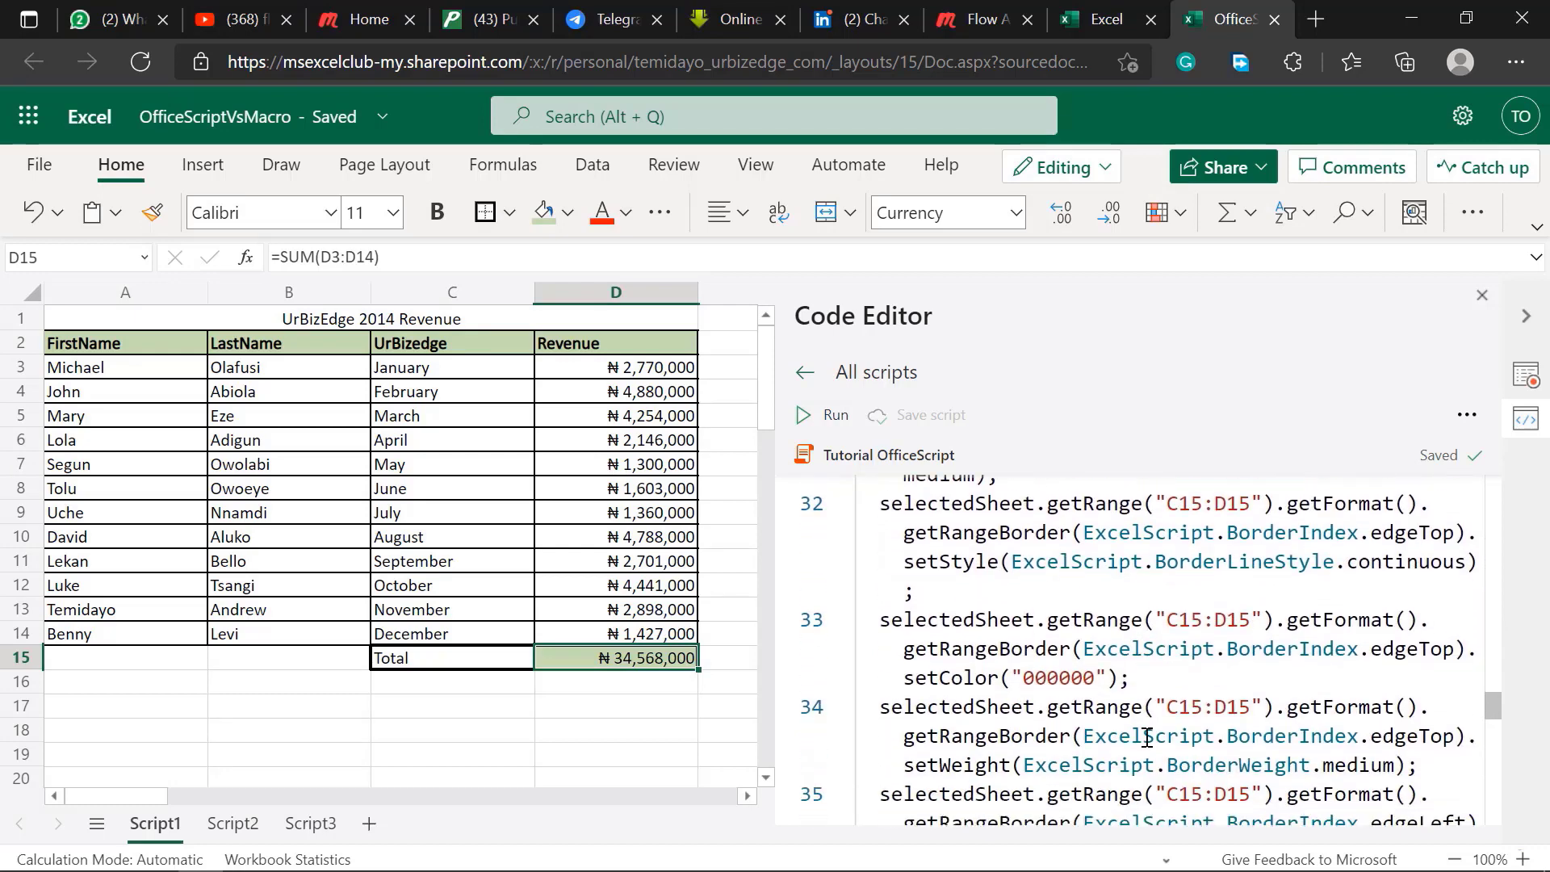
scroll(1148, 736, down, 1)
- Run the Tutorial OfficeScript script on the unformatted Script2 sheet
click(232, 823)
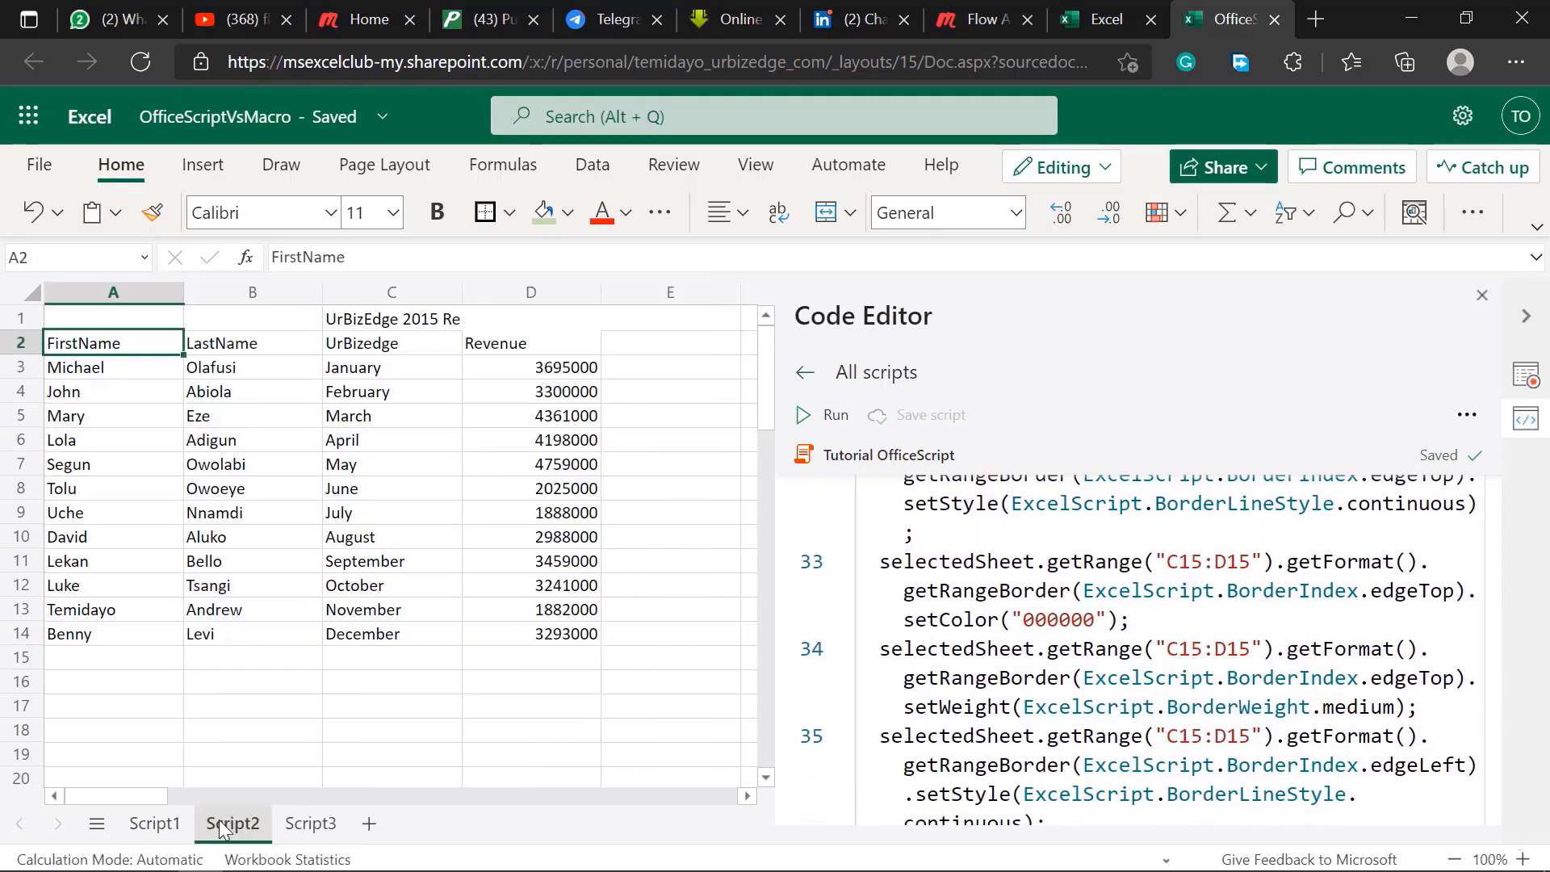
click(158, 825)
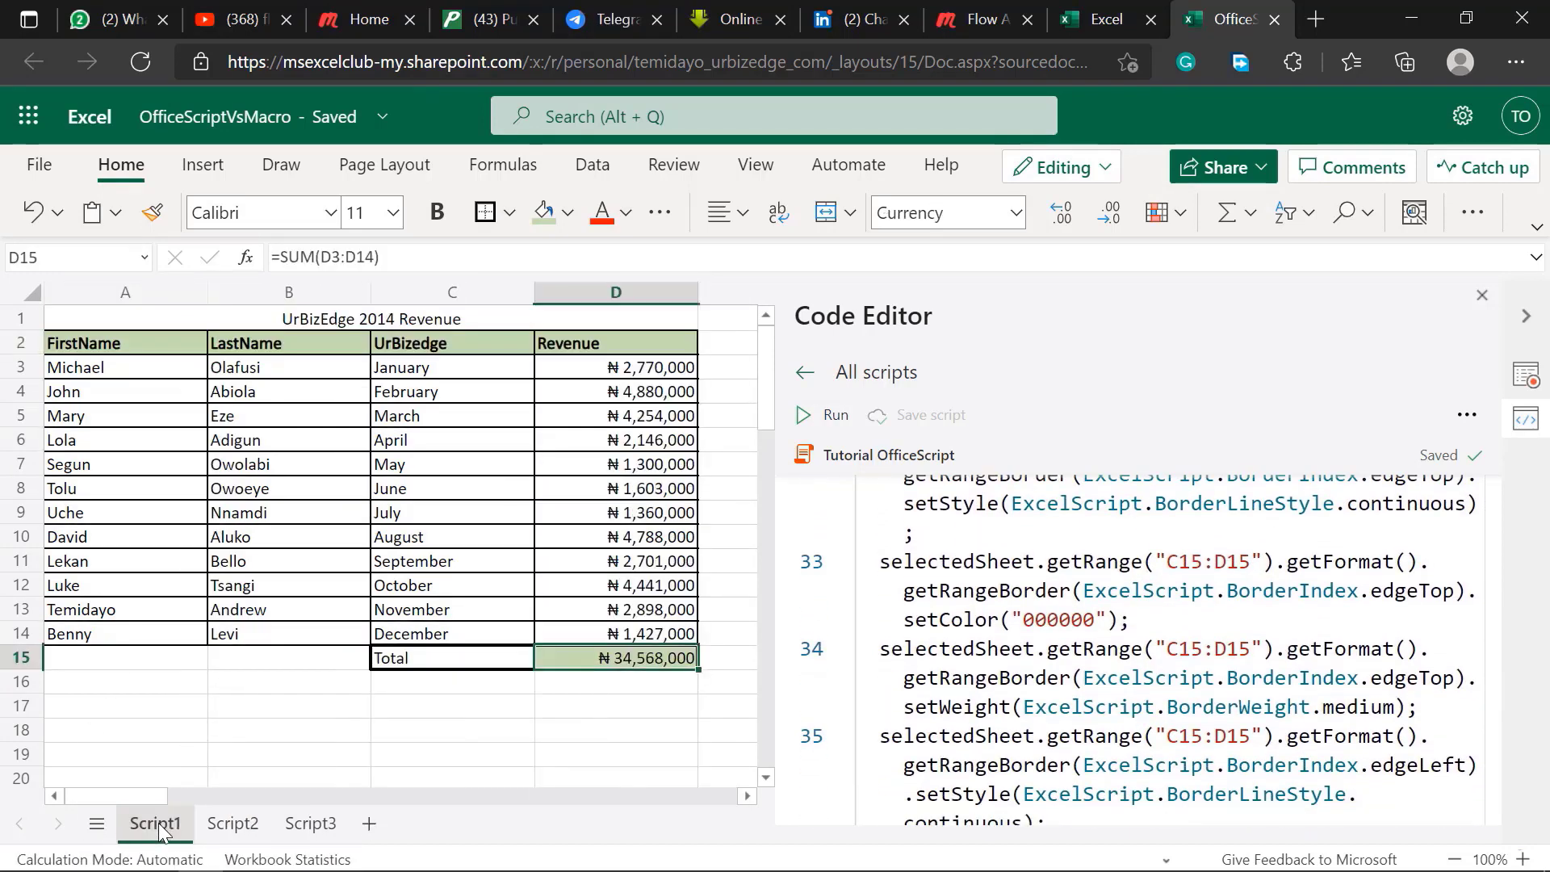
click(232, 823)
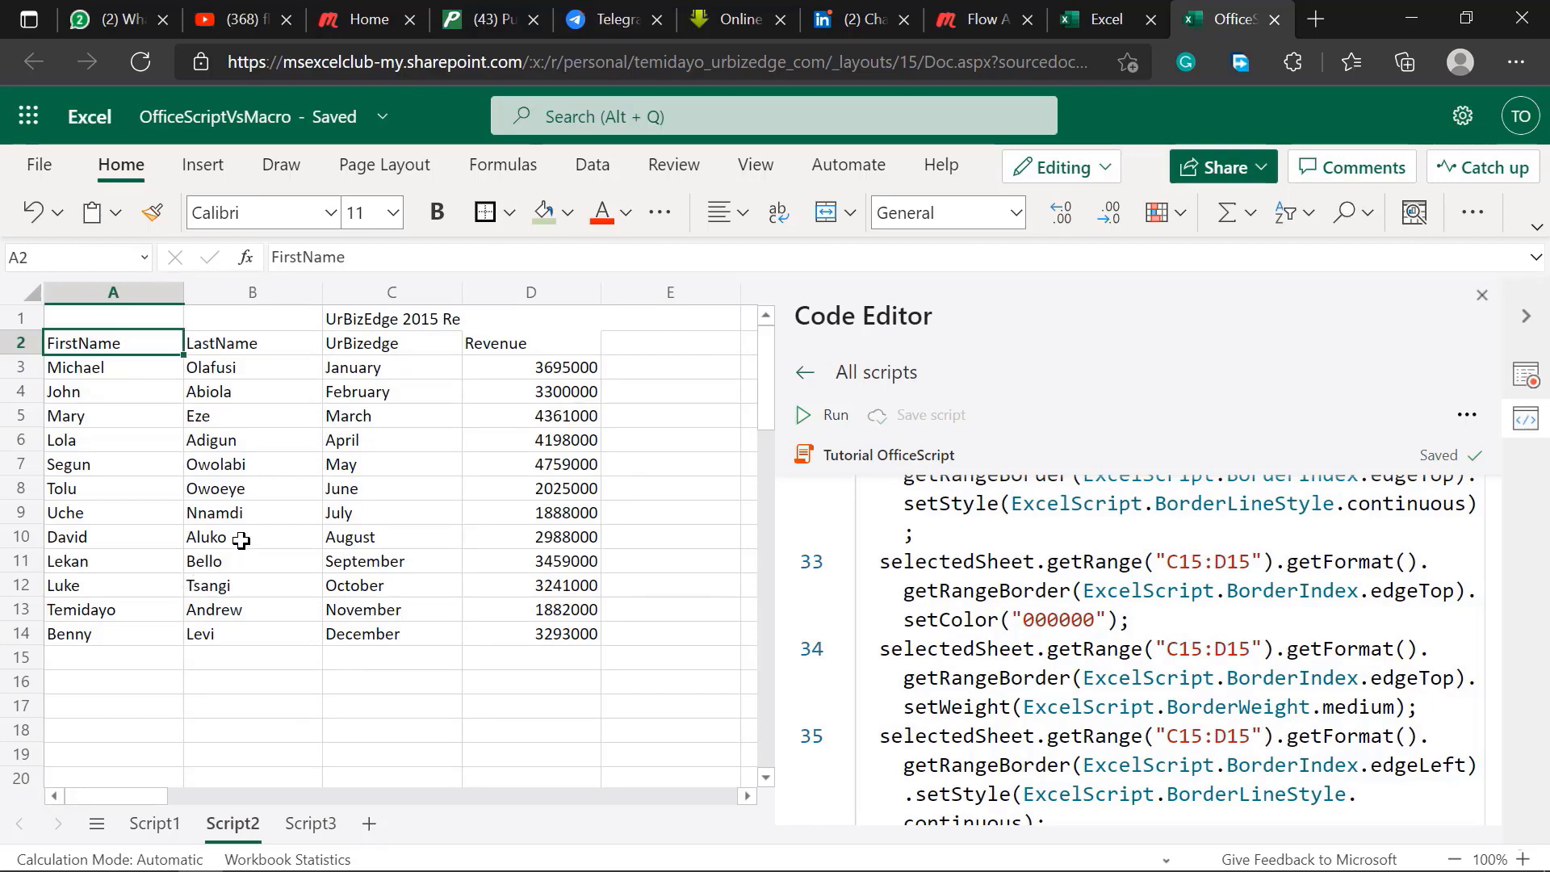
click(799, 423)
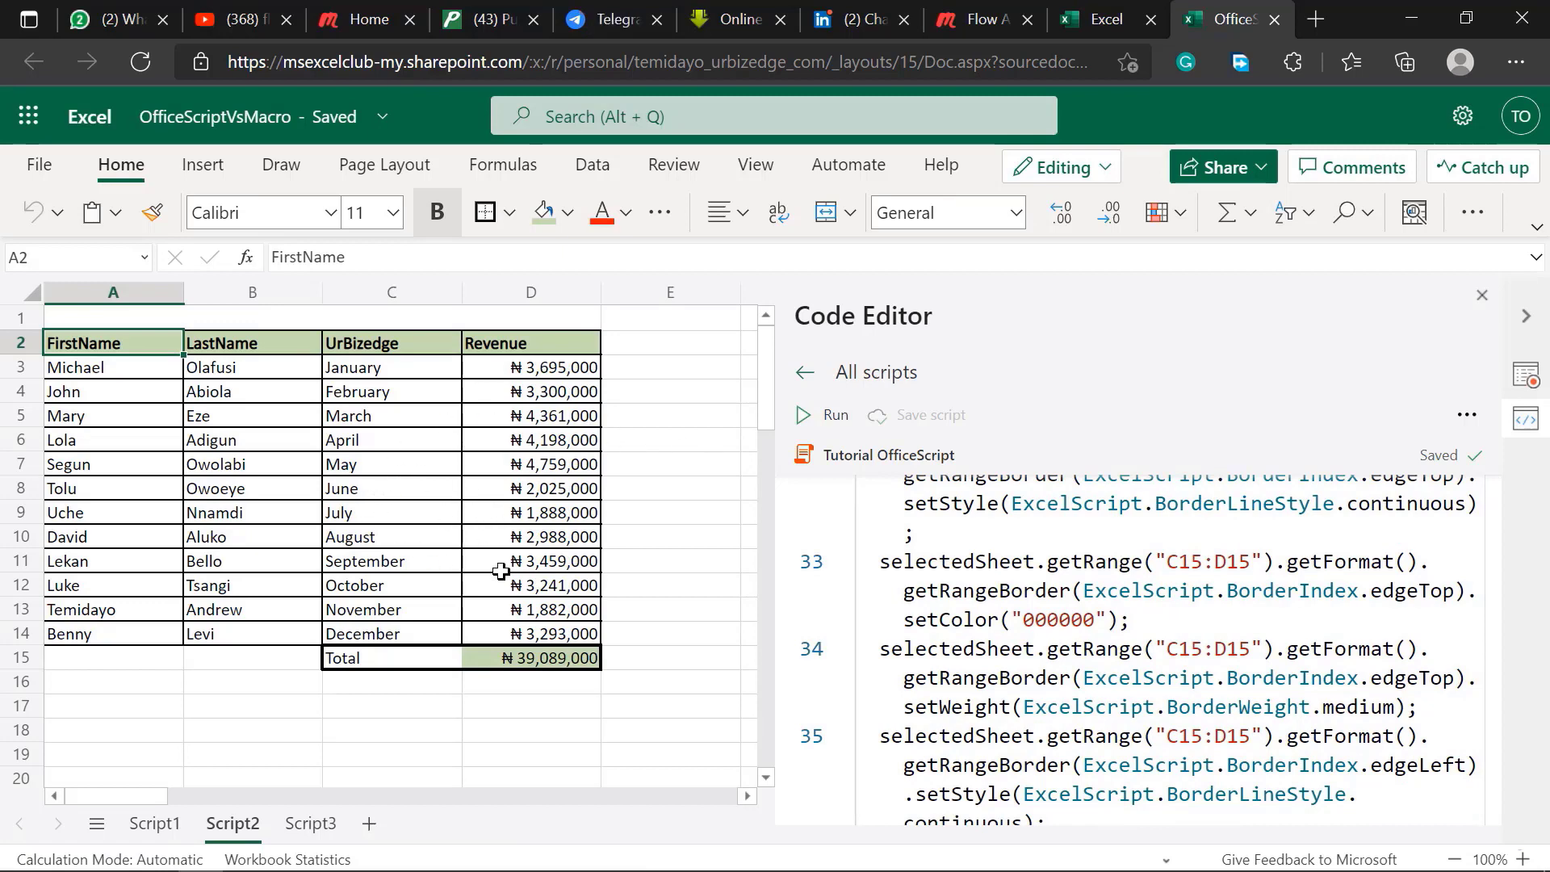
- Collapse the code editor and compare the formatted tables on the Script1 and Script2 sheets
click(1526, 323)
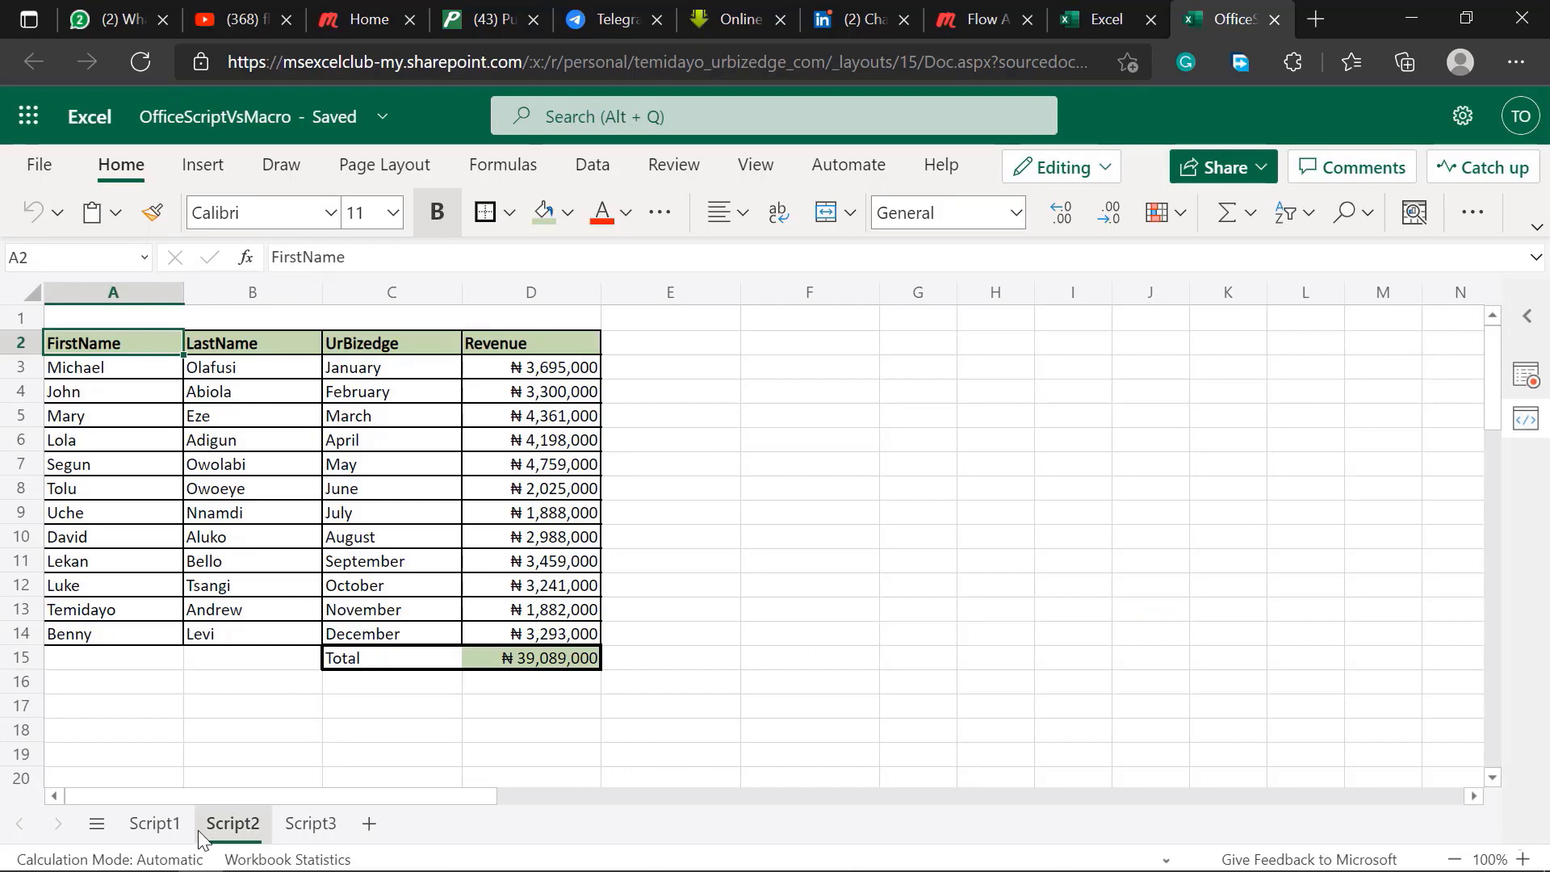
click(152, 836)
click(243, 834)
- Switch to the Script3 sheet, open the Tutorial OfficeScript script's details, and run it there
click(307, 830)
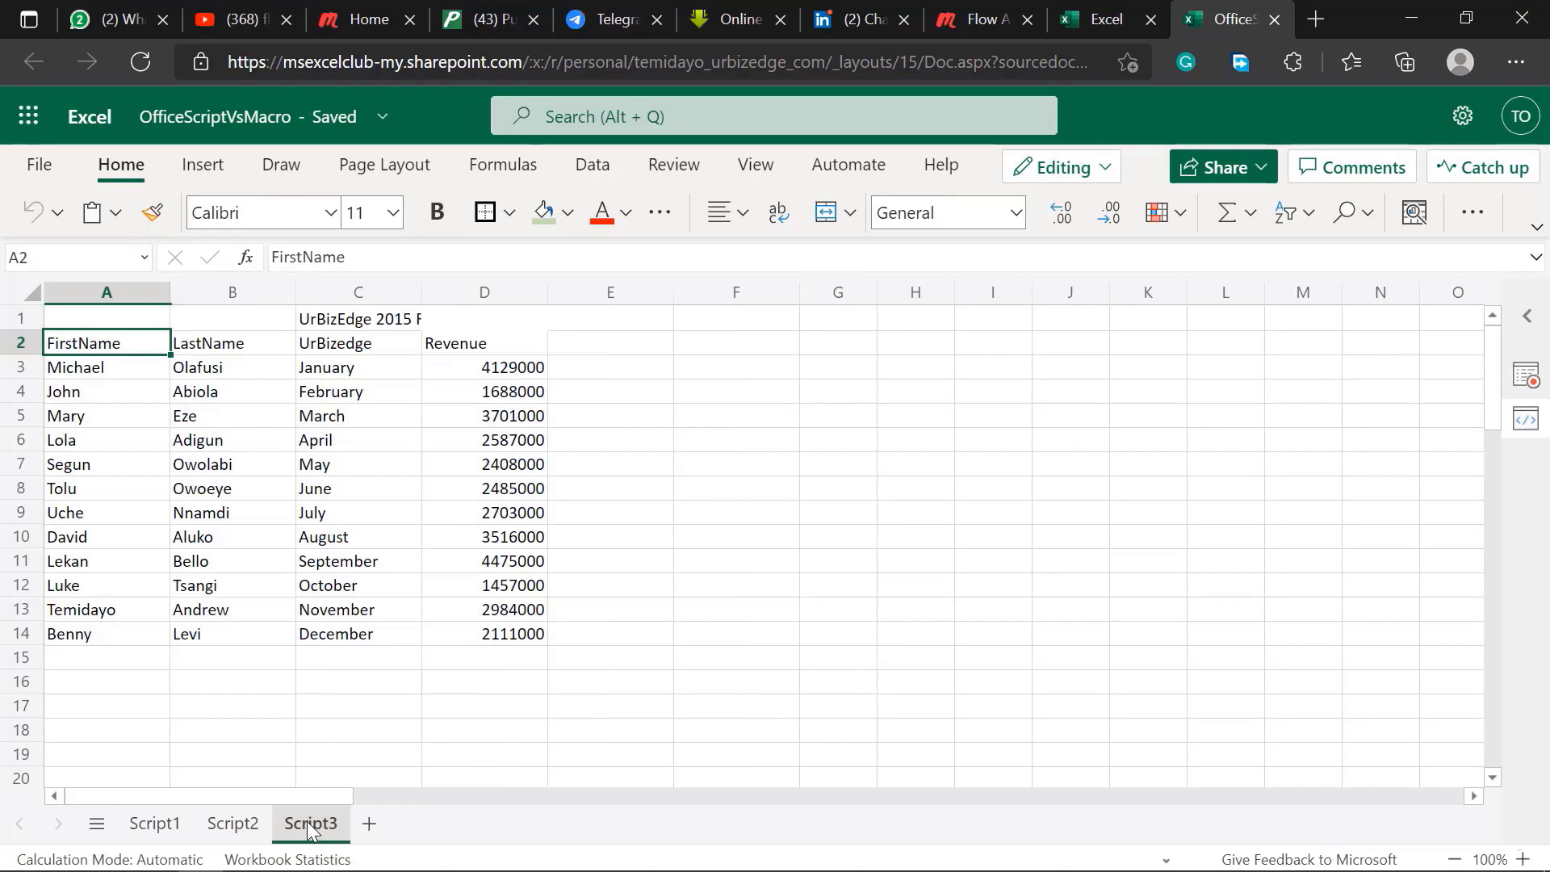
click(1525, 376)
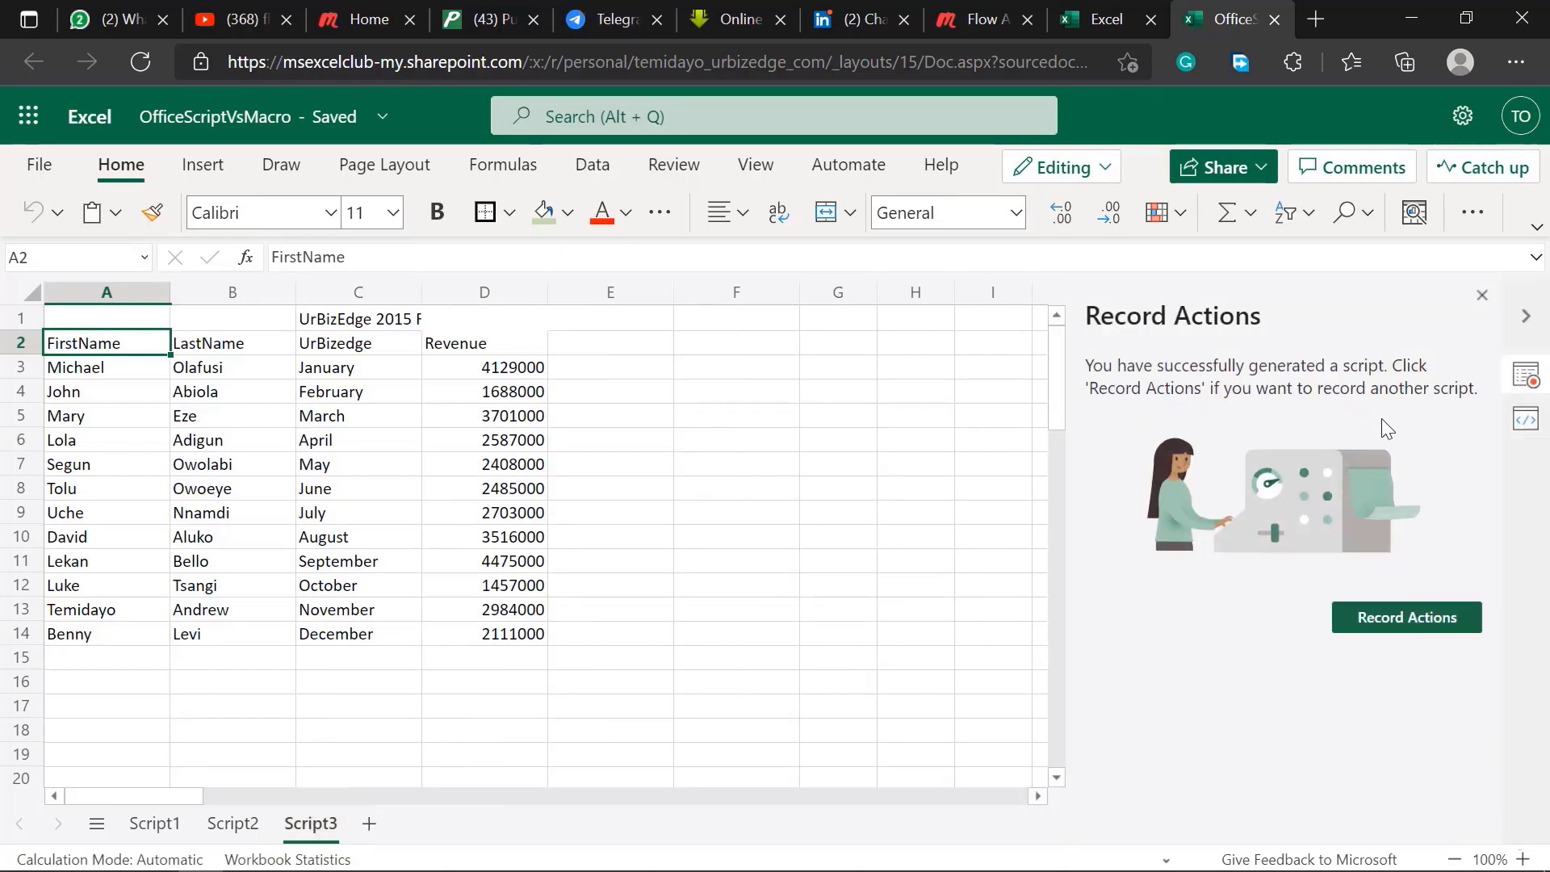
click(844, 162)
click(465, 218)
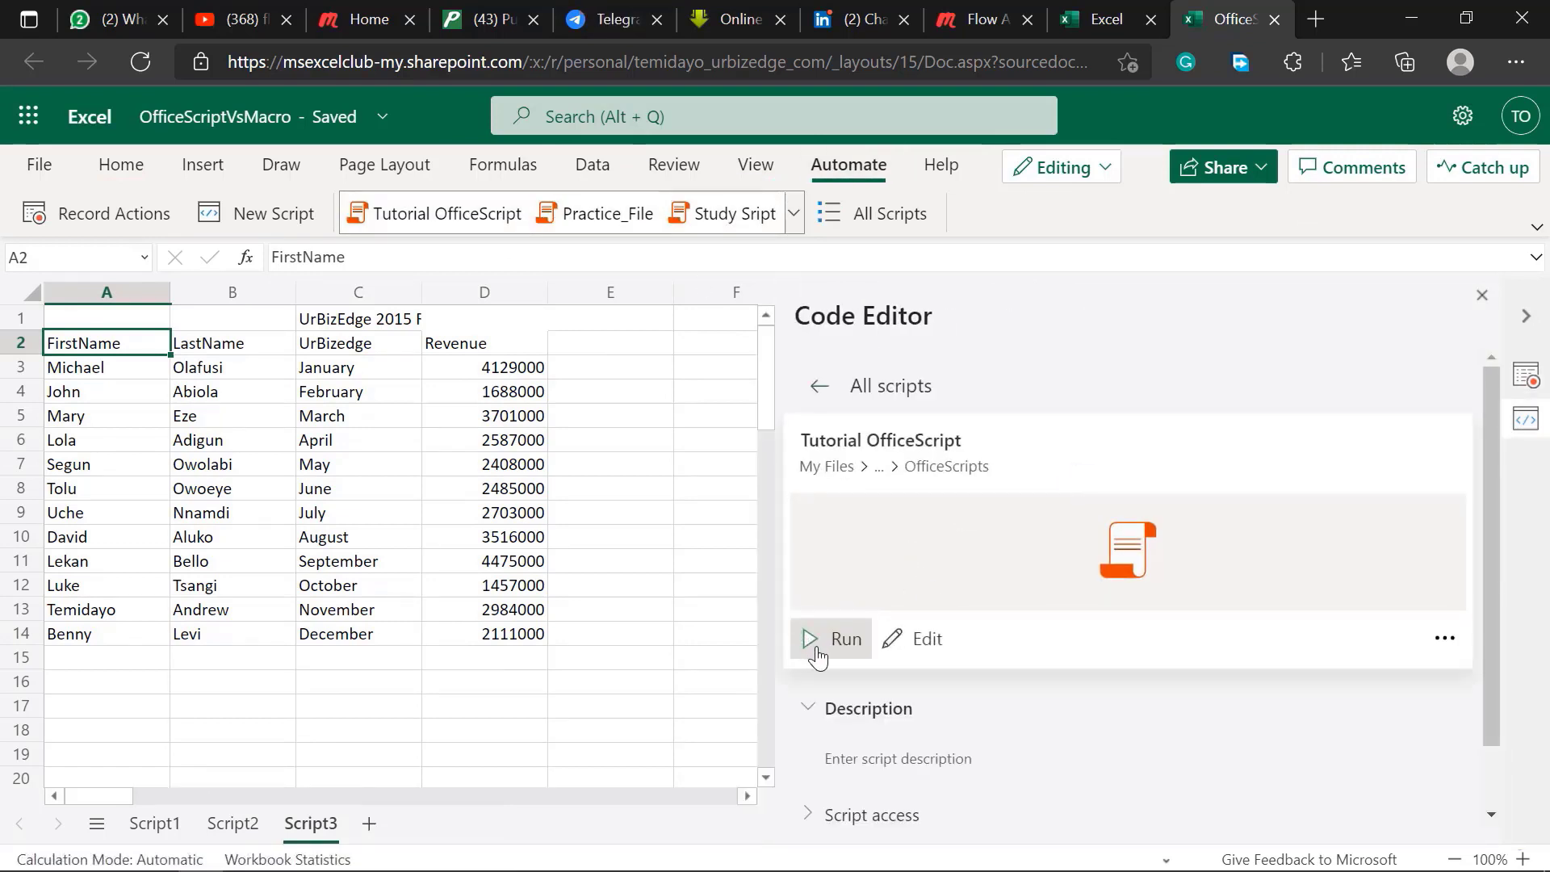
click(818, 657)
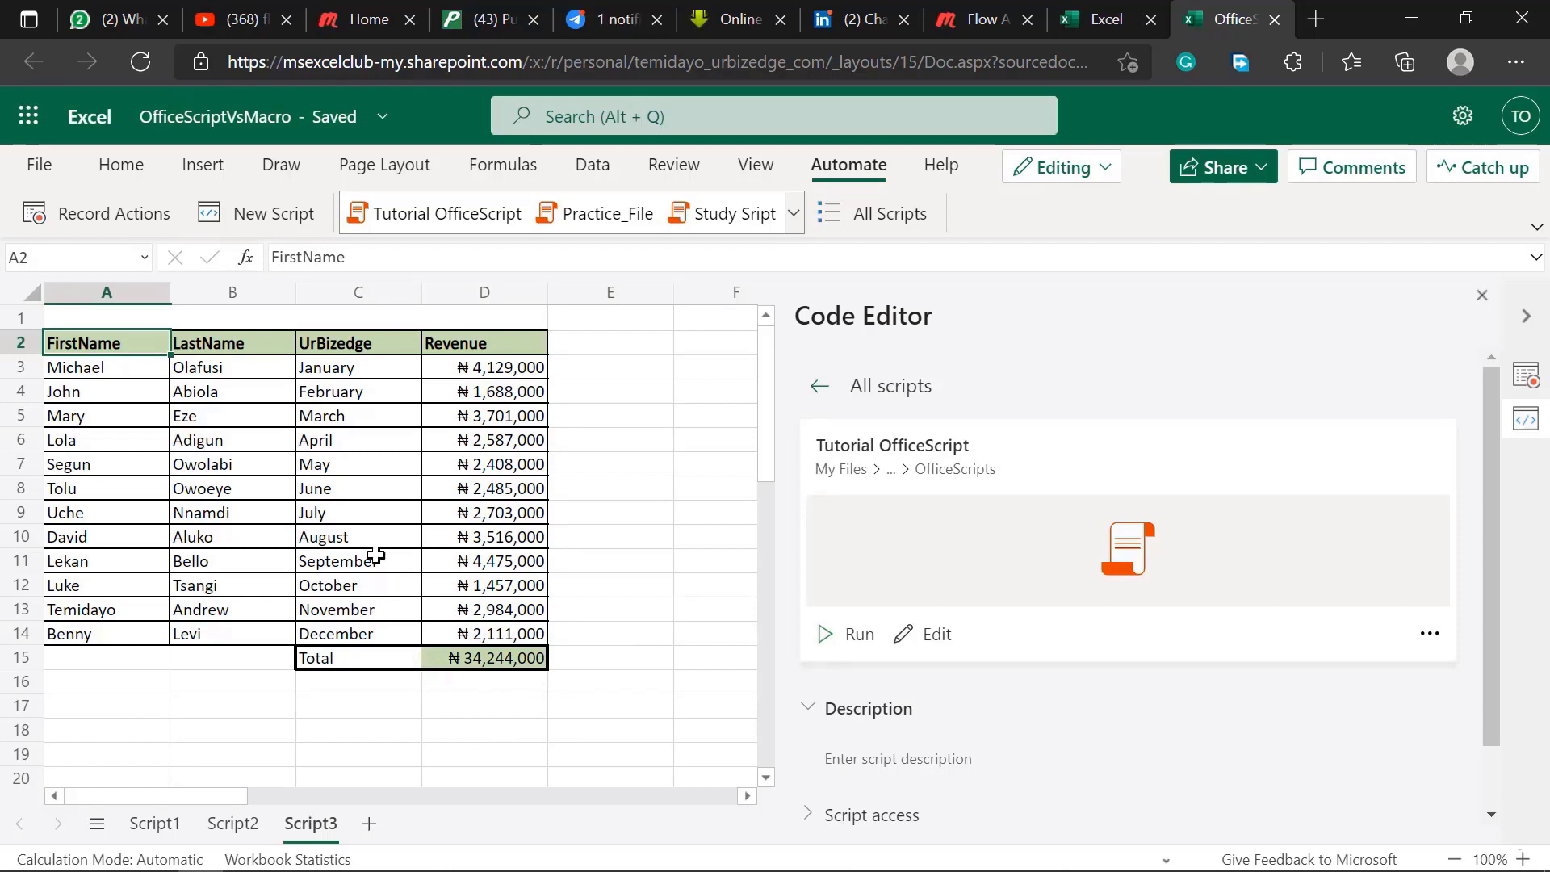
- Compare the formatted revenue tables across the Script1, Script2 and Script3 sheets
click(205, 836)
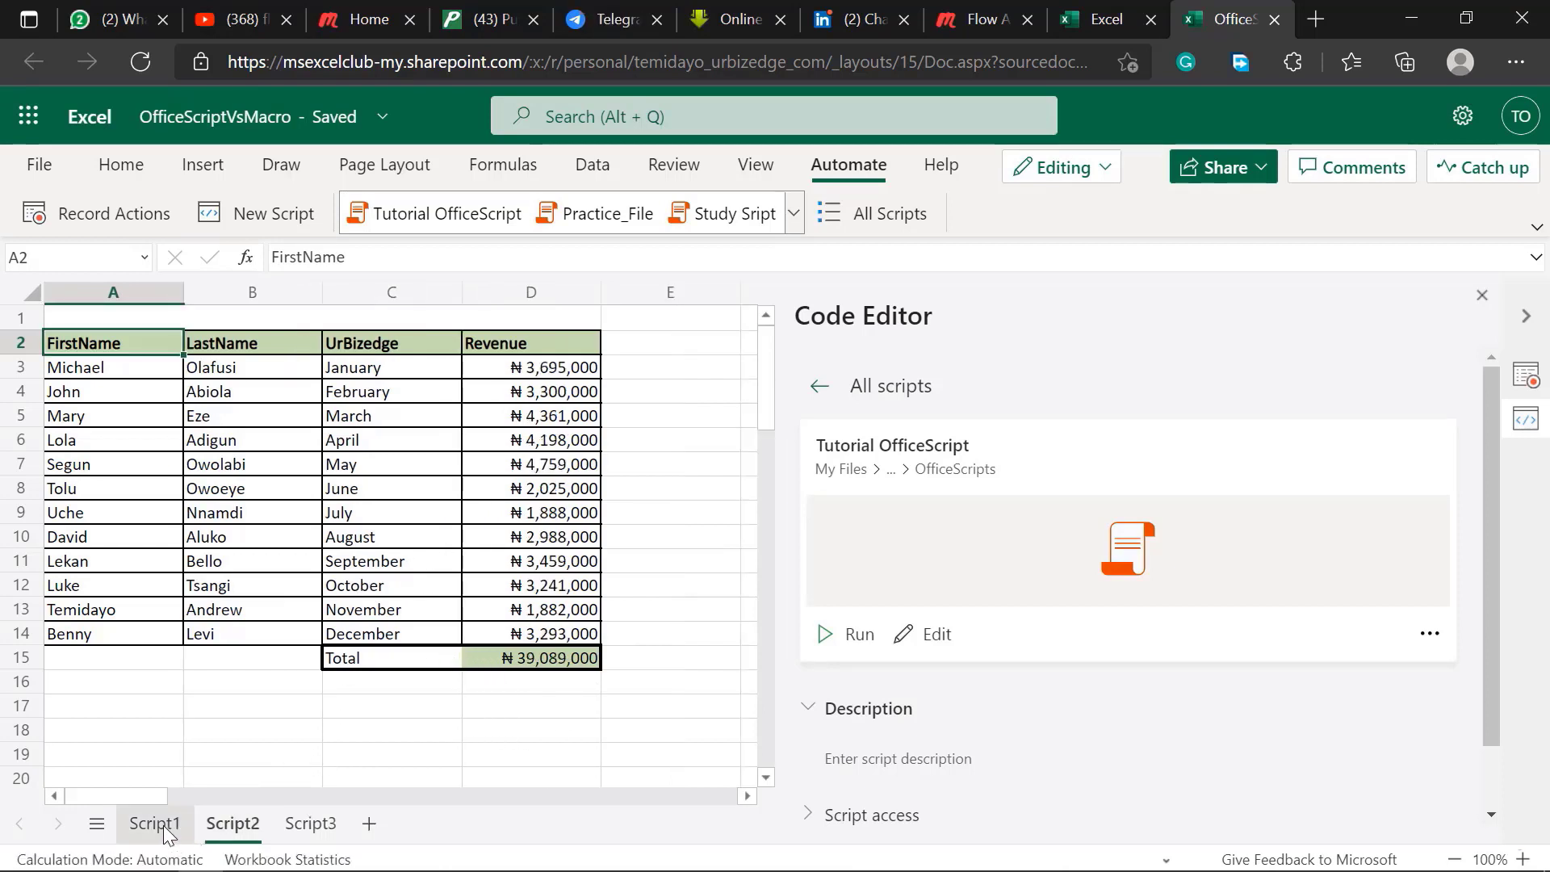
click(161, 826)
click(230, 827)
click(300, 832)
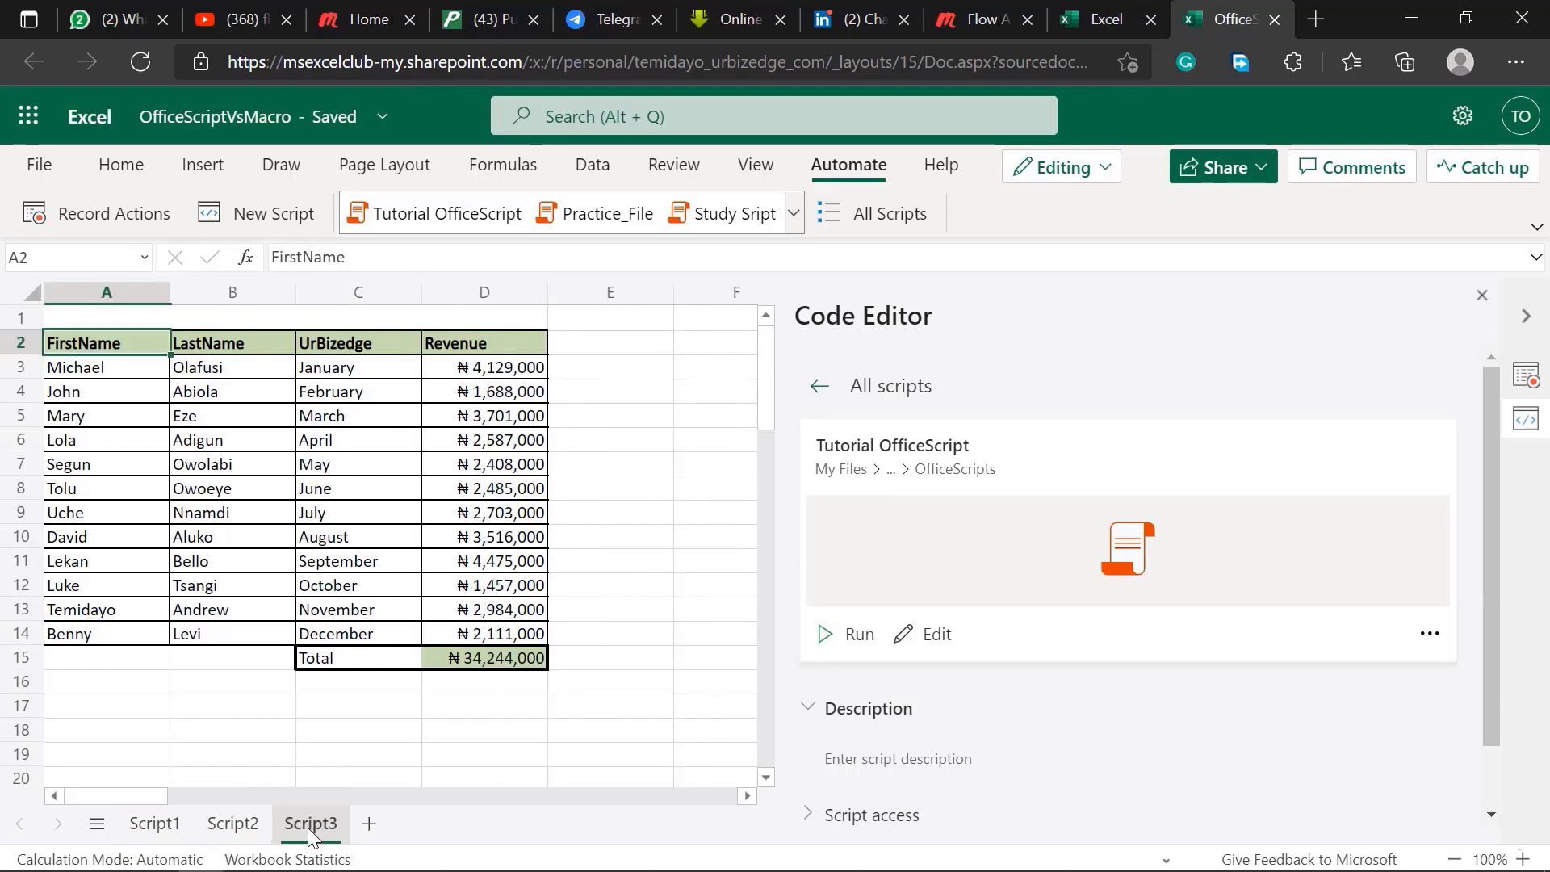